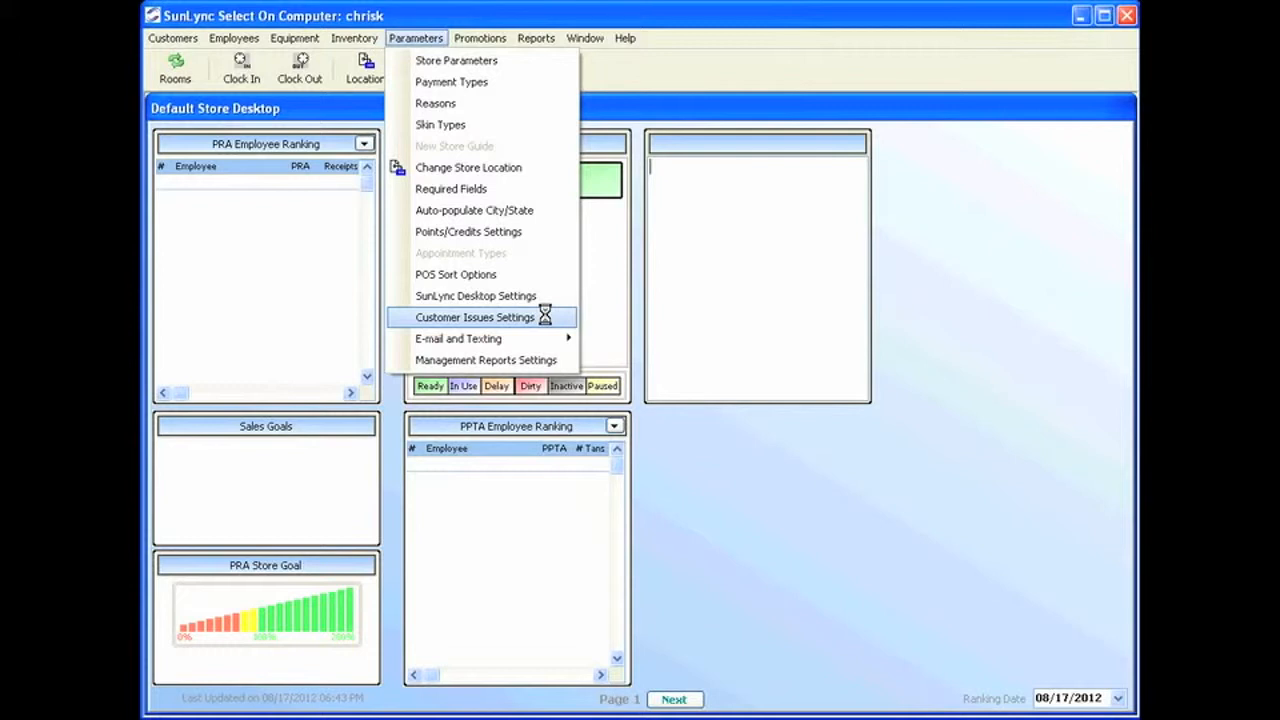
pyautogui.moveTo(521, 339)
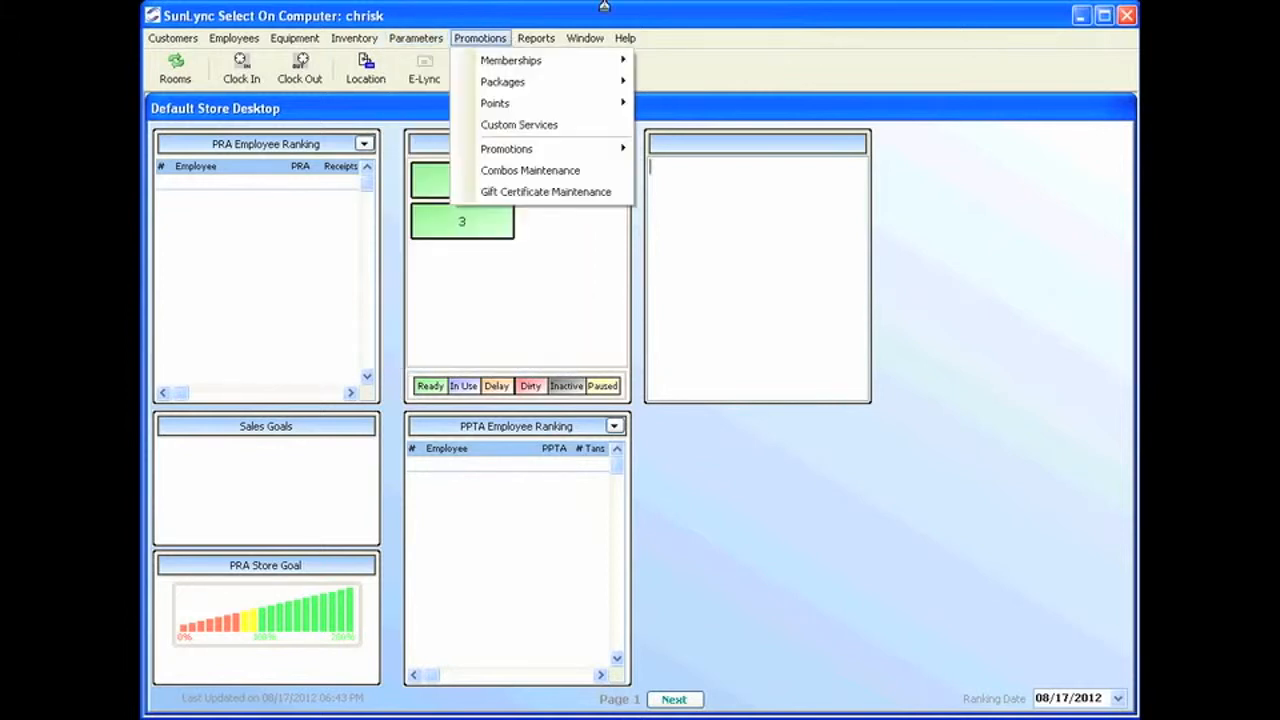
pyautogui.click(708, 50)
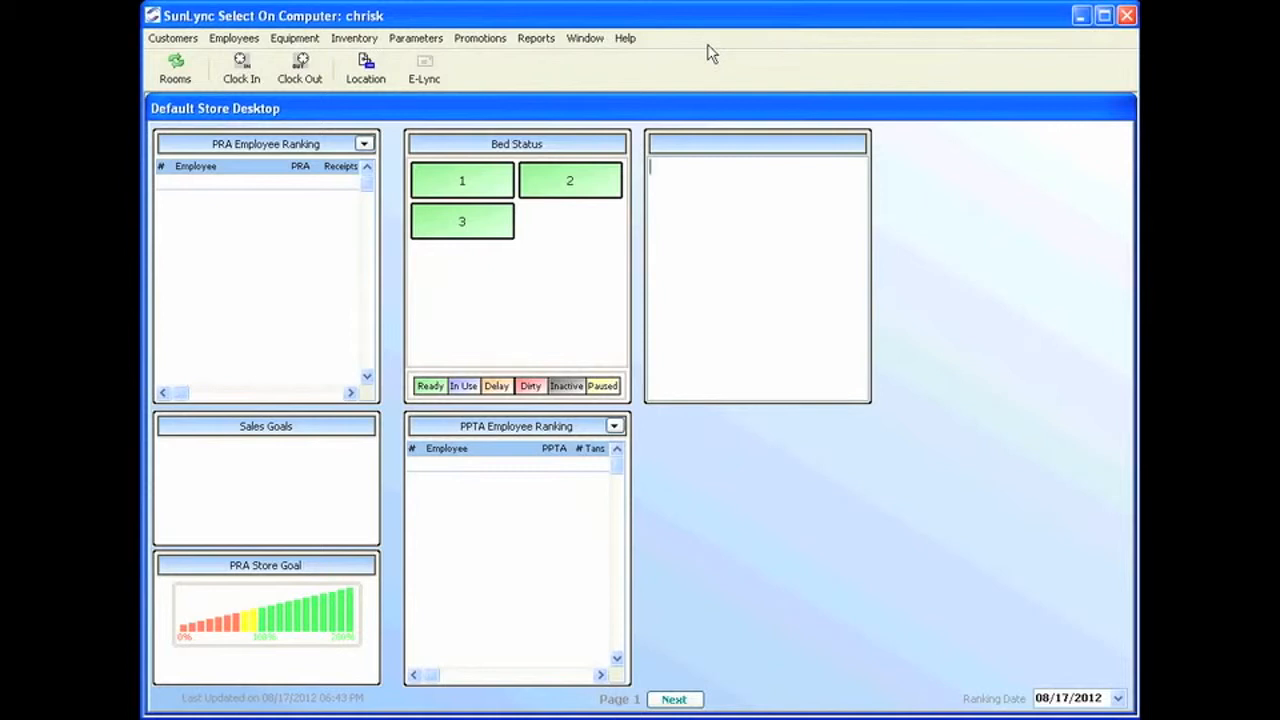
pyautogui.click(432, 38)
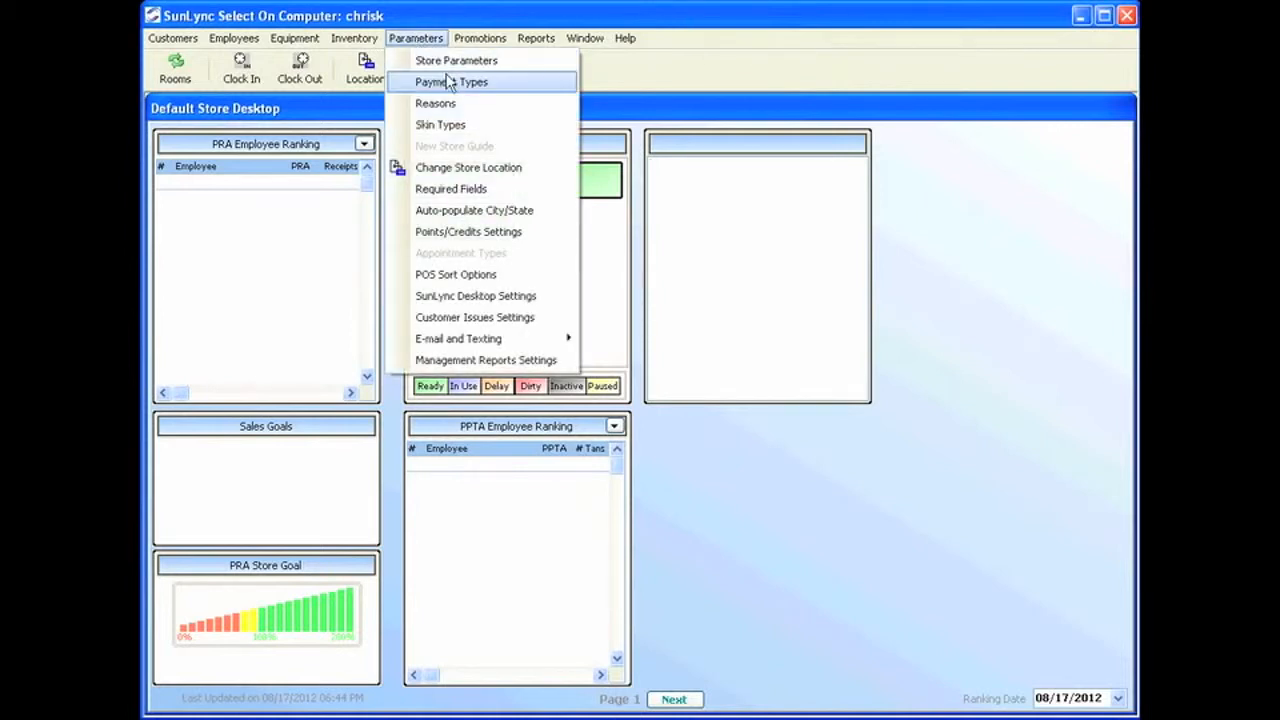
# In the editable Payment Types order, move MasterCard up four places to follow Cash Payment.
pyautogui.click(452, 82)
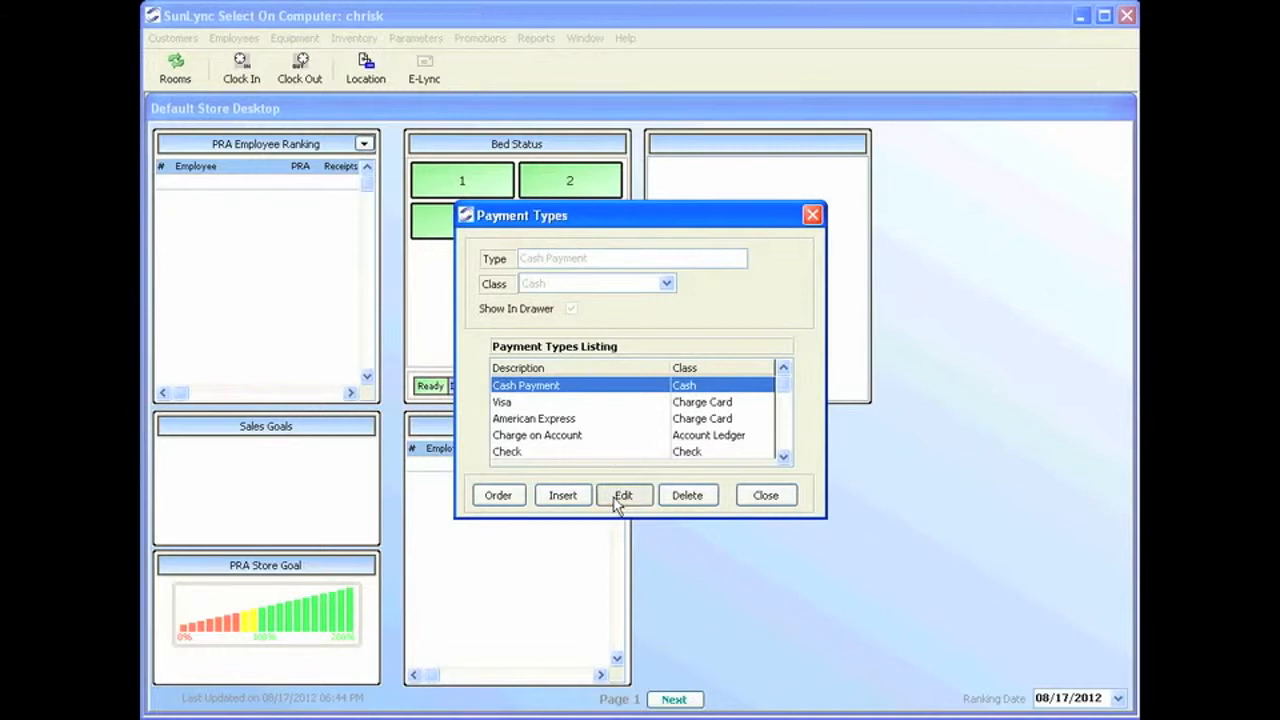
pyautogui.click(498, 496)
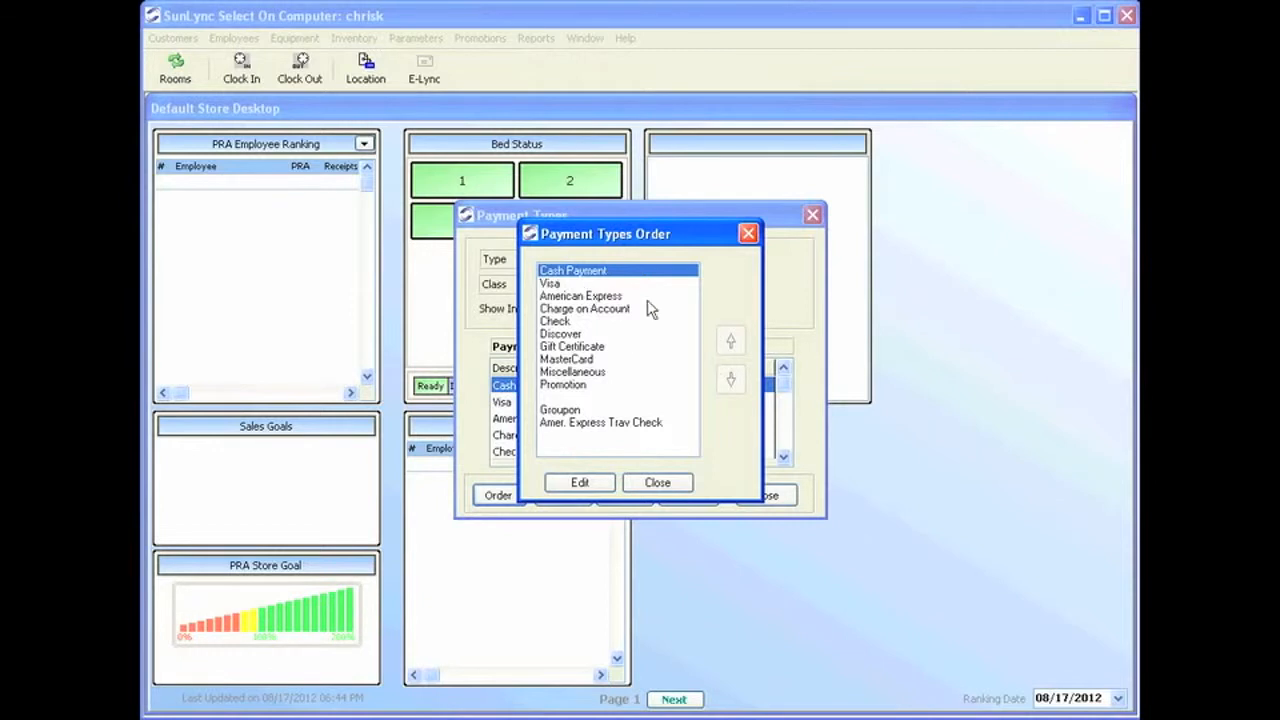
pyautogui.click(580, 482)
pyautogui.click(570, 360)
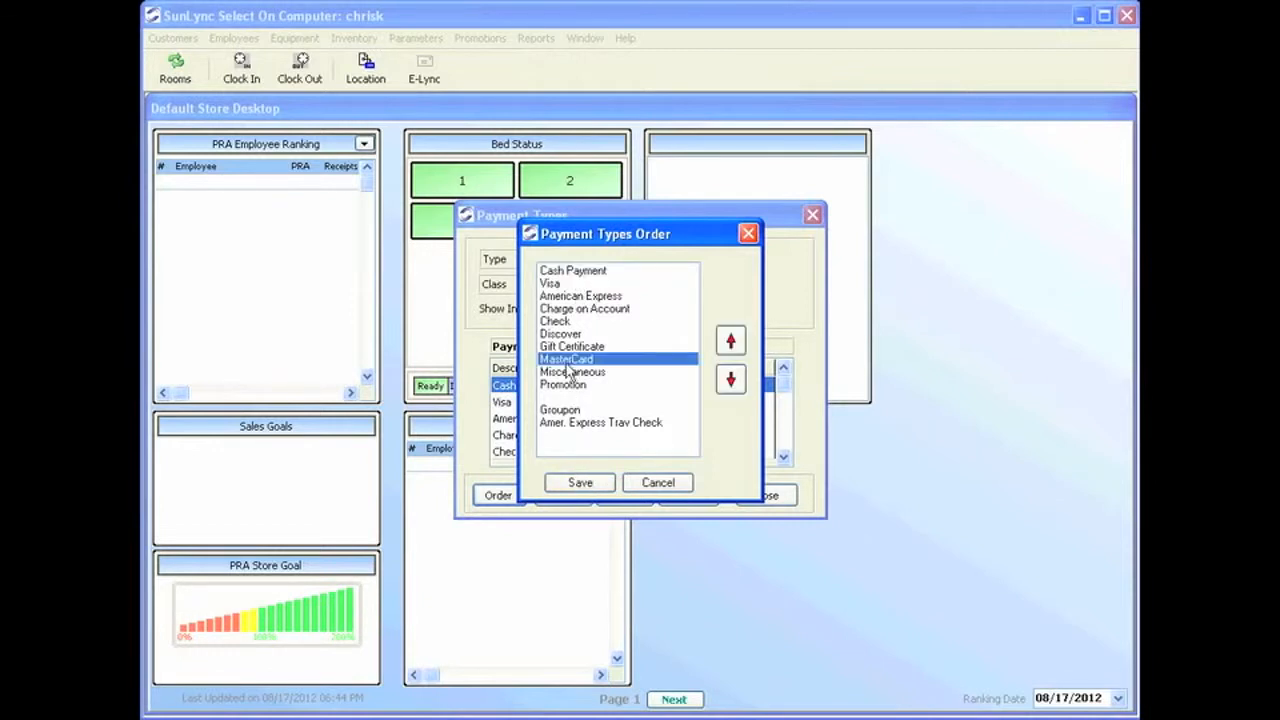
pyautogui.click(733, 343)
pyautogui.click(733, 343)
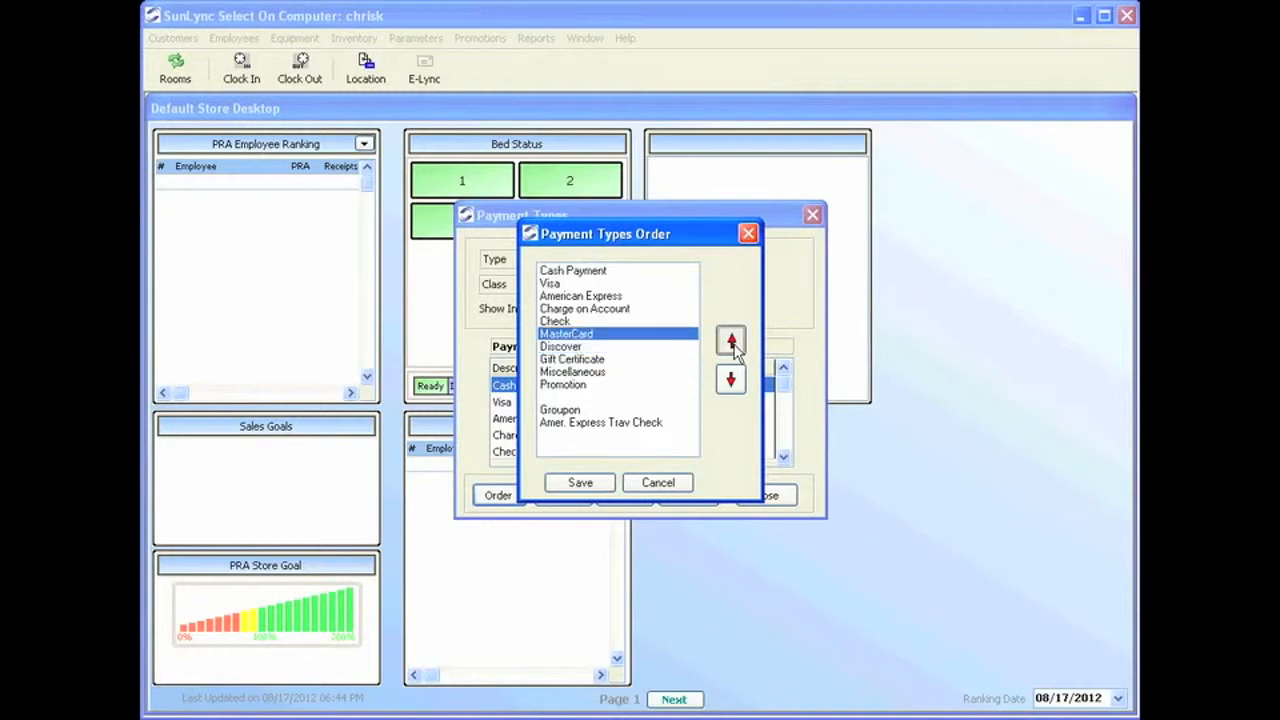
pyautogui.click(733, 343)
pyautogui.click(733, 343)
pyautogui.click(733, 343)
pyautogui.click(733, 343)
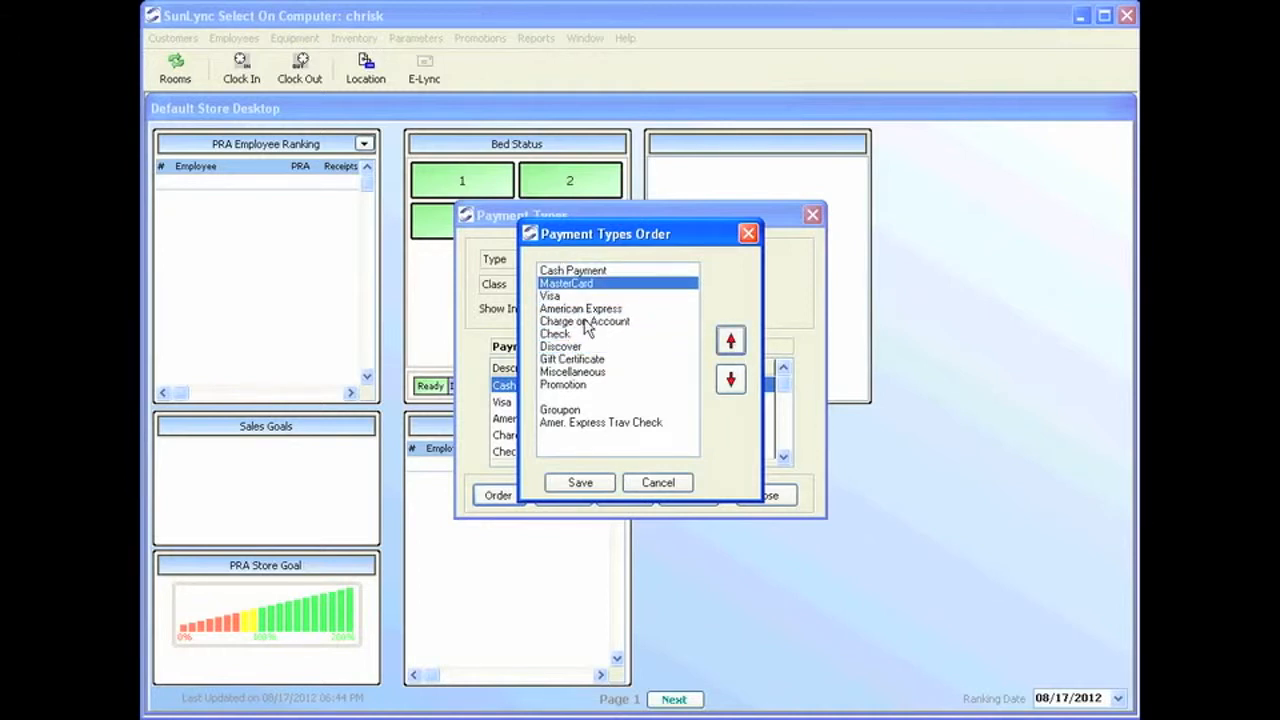
# Move Discover down three places to follow Promotion and save the new order.
pyautogui.click(566, 347)
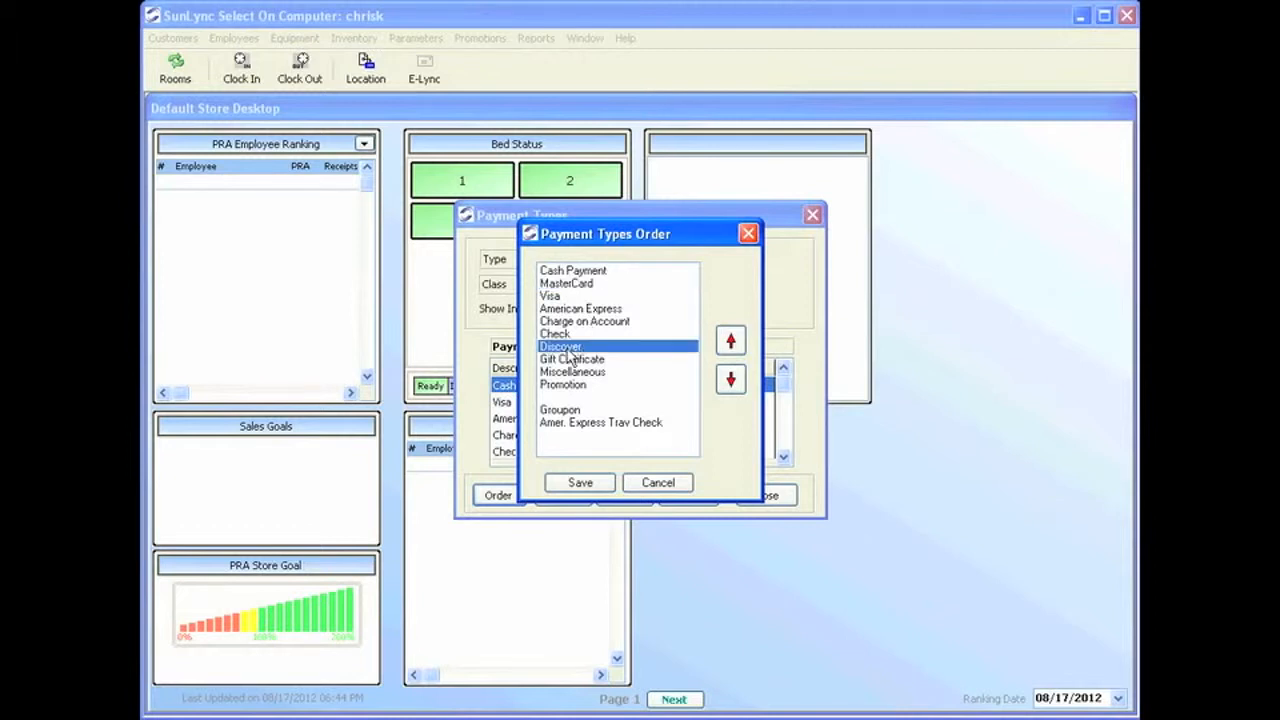
pyautogui.click(731, 380)
pyautogui.click(731, 380)
pyautogui.click(731, 380)
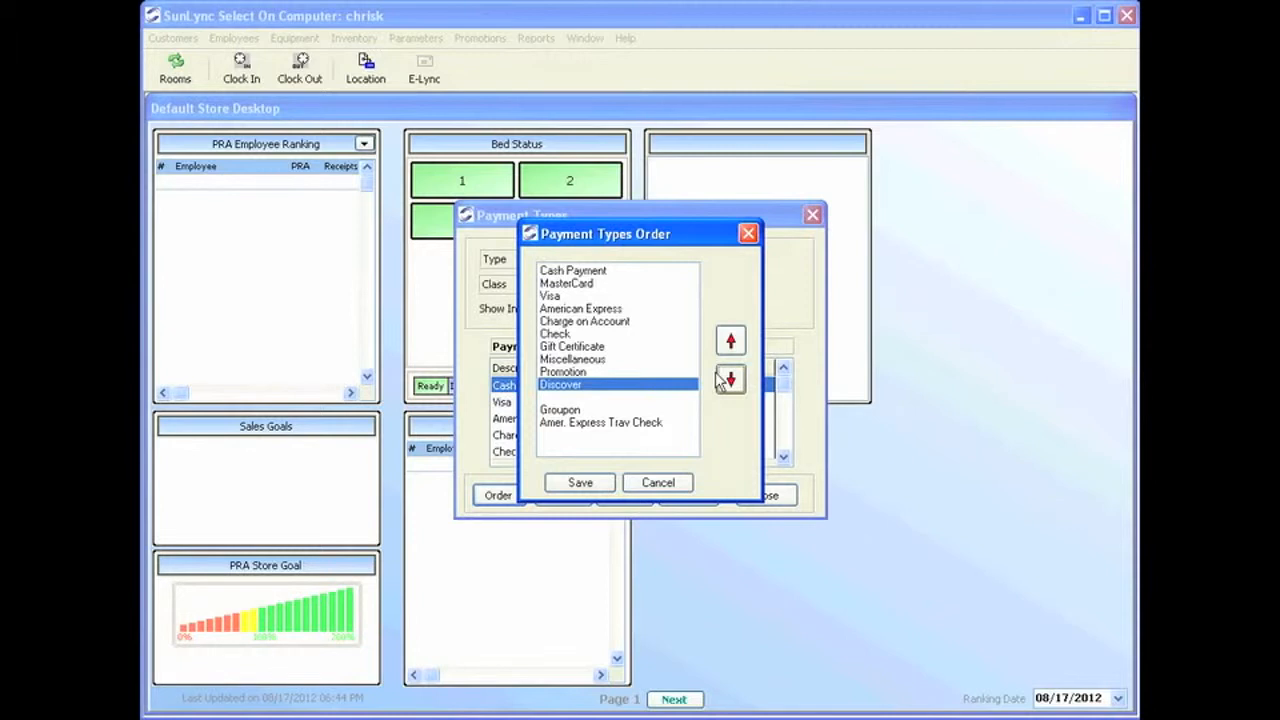
pyautogui.click(658, 481)
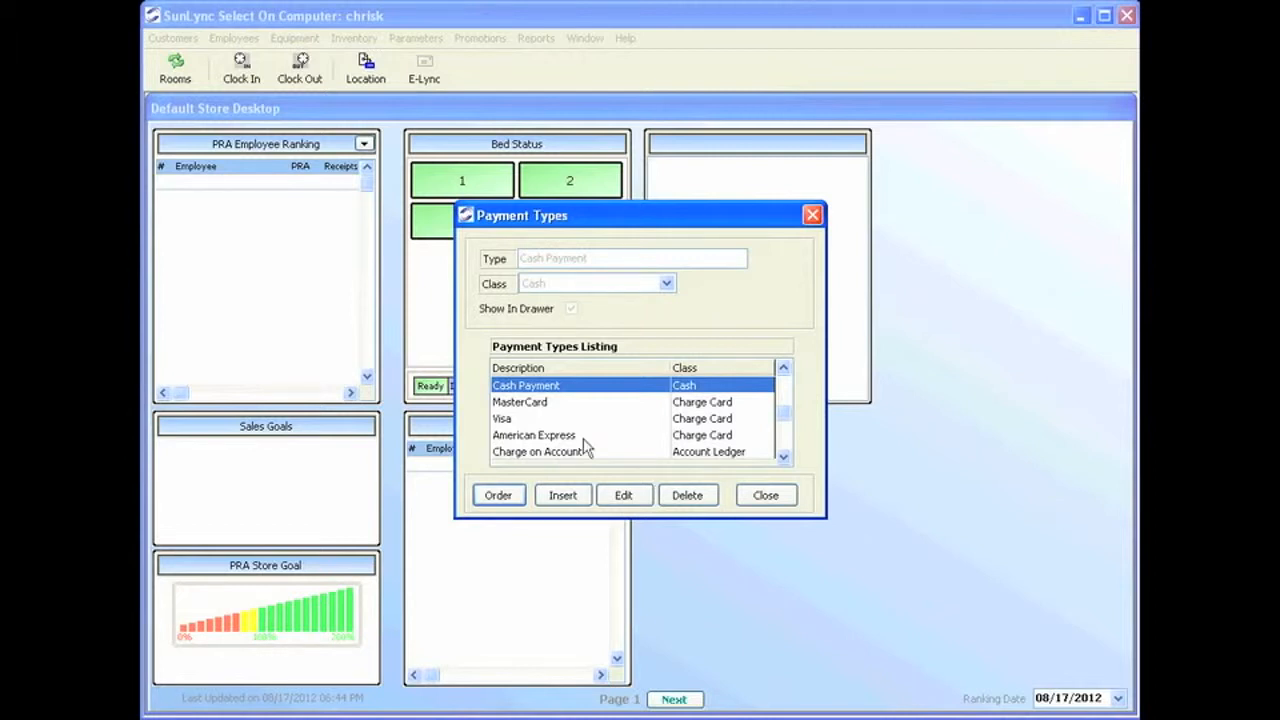
# Cancel a new payment type with class Charge Card, then exit Payment Types to the desktop.
pyautogui.click(561, 496)
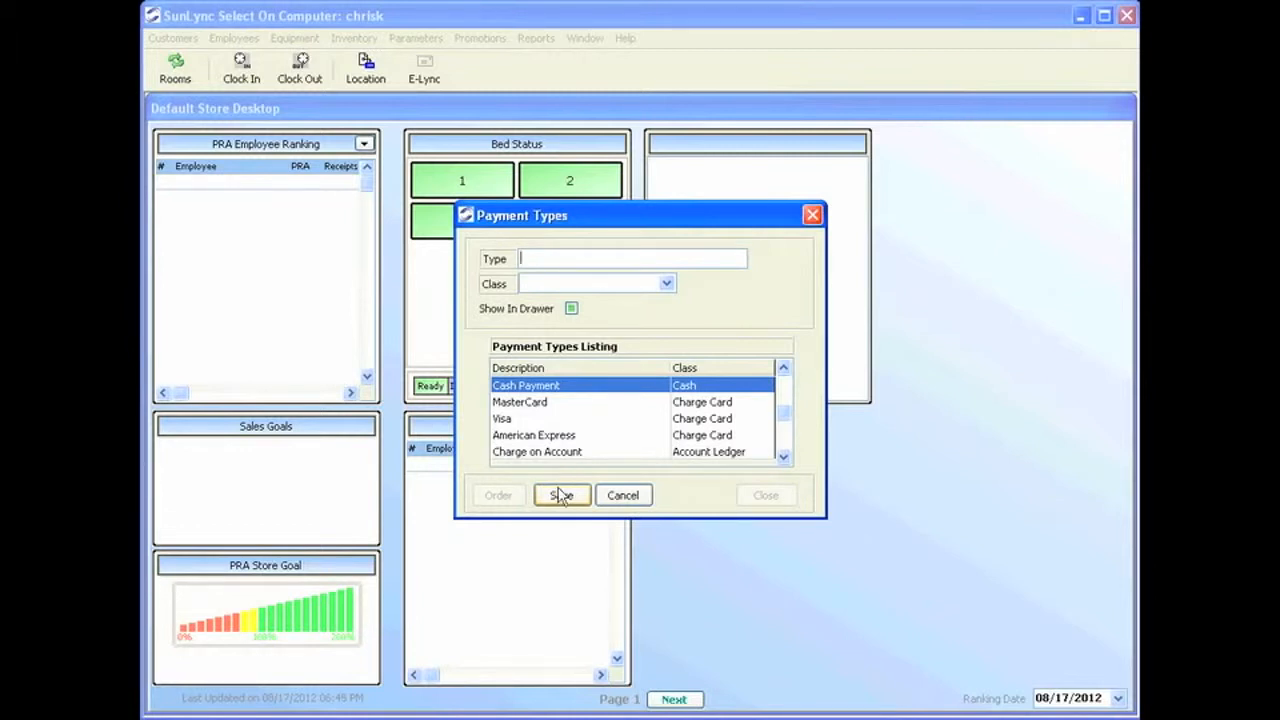
pyautogui.click(628, 286)
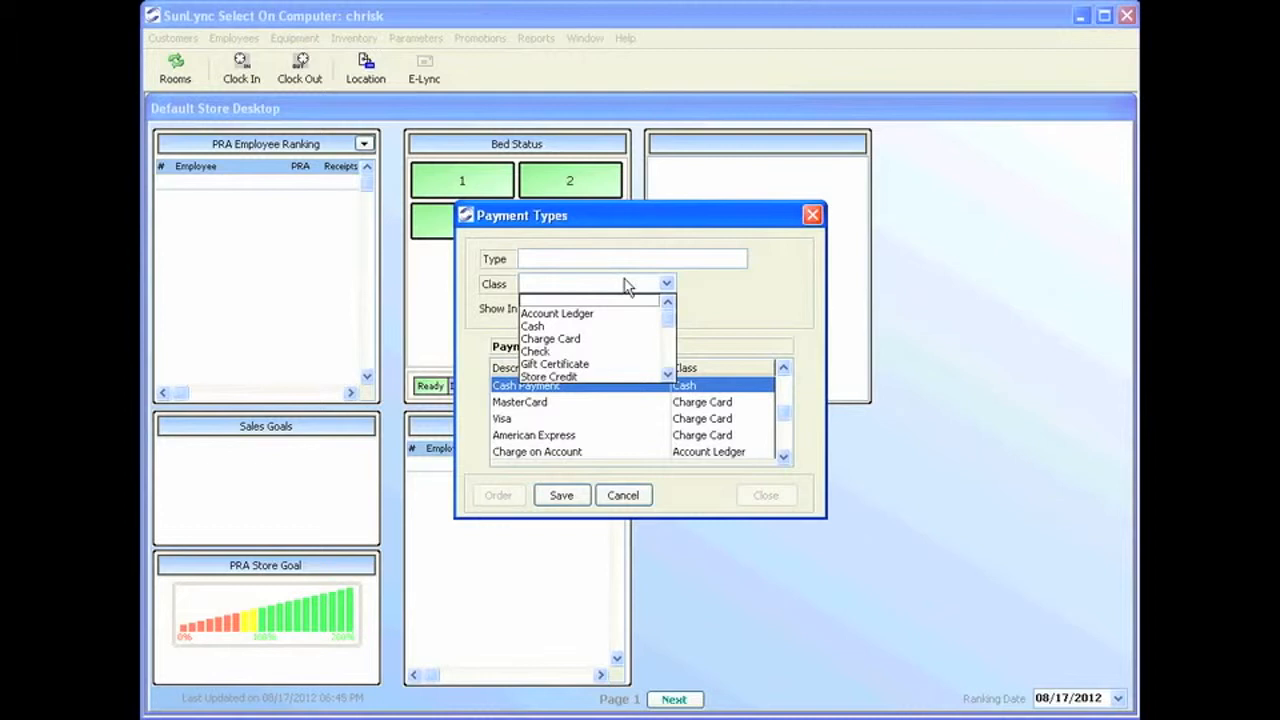
pyautogui.click(576, 339)
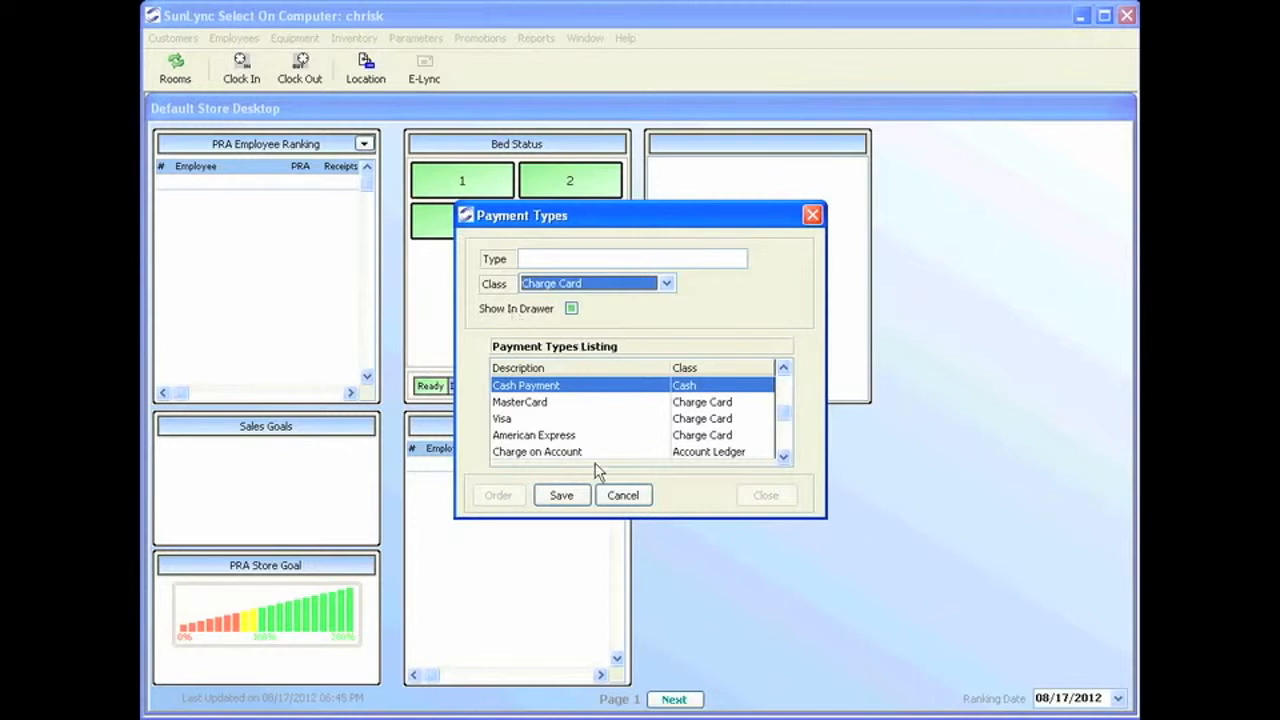
pyautogui.click(619, 497)
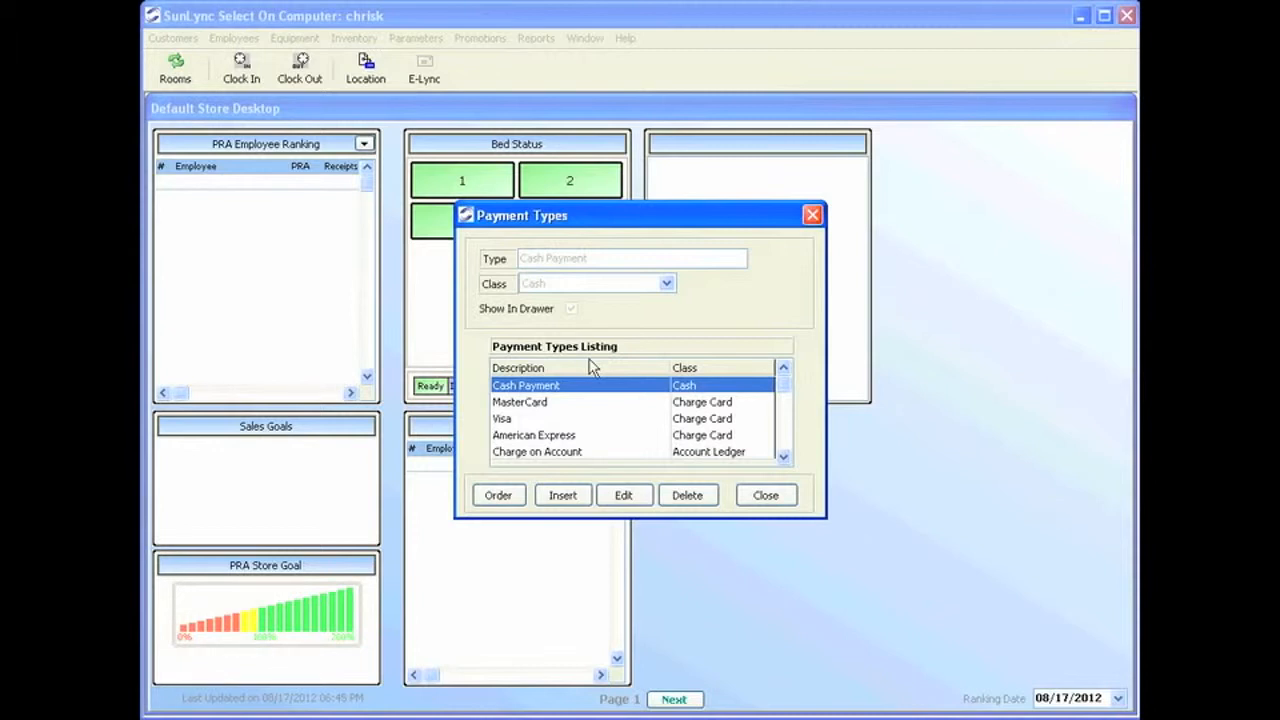
pyautogui.press('Escape')
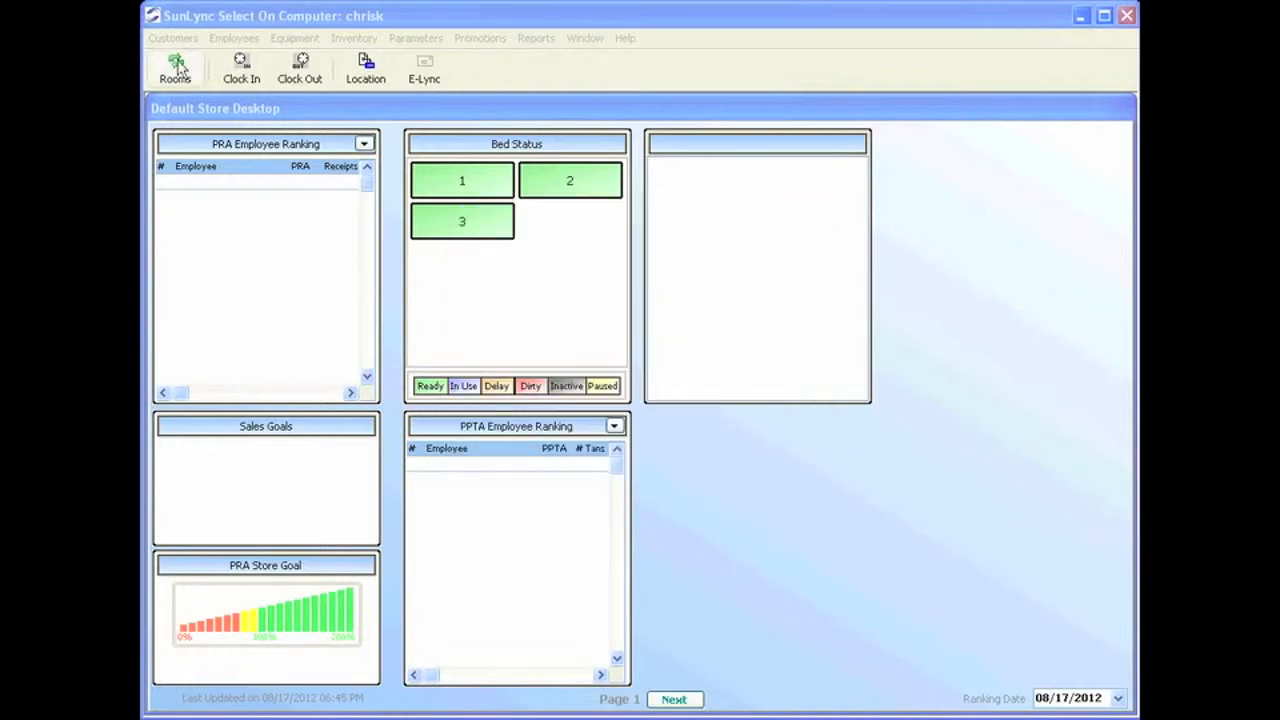
# Create and save a reason named 'Birthday Tan' with type Courtesy Tans in Parameters > Reasons.
pyautogui.click(405, 40)
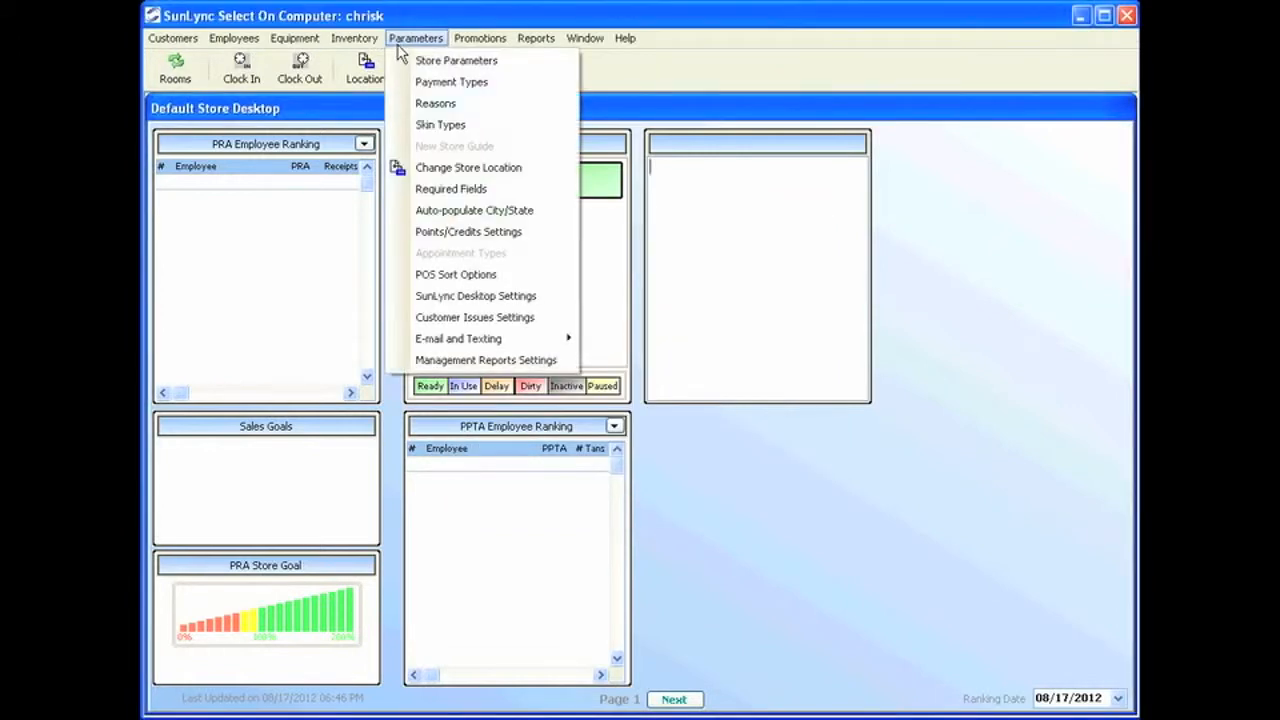
pyautogui.click(440, 106)
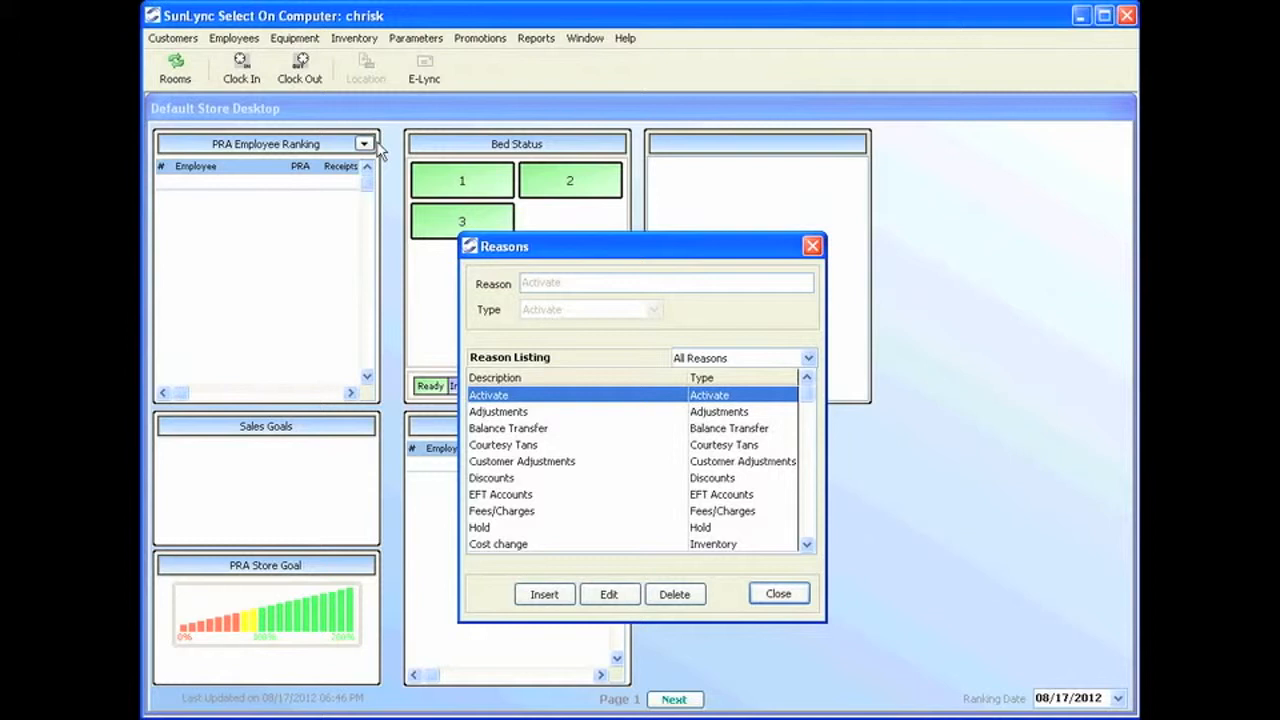
pyautogui.click(556, 600)
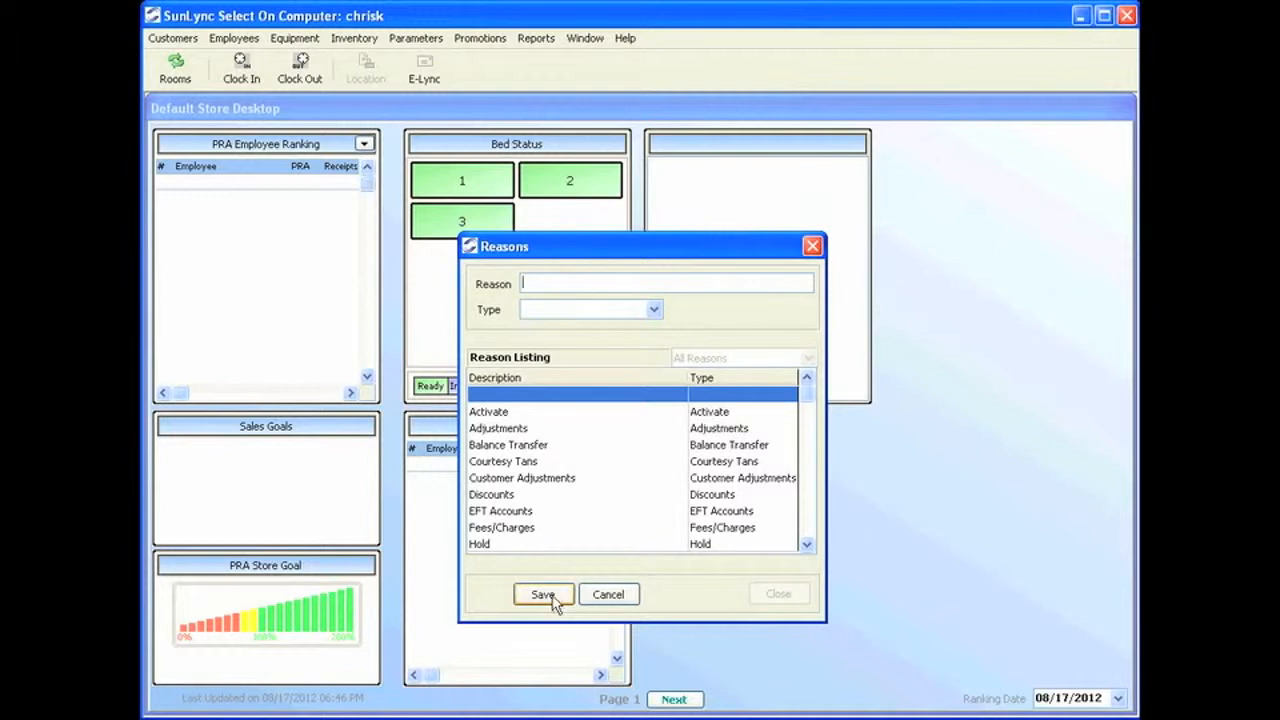
pyautogui.click(654, 311)
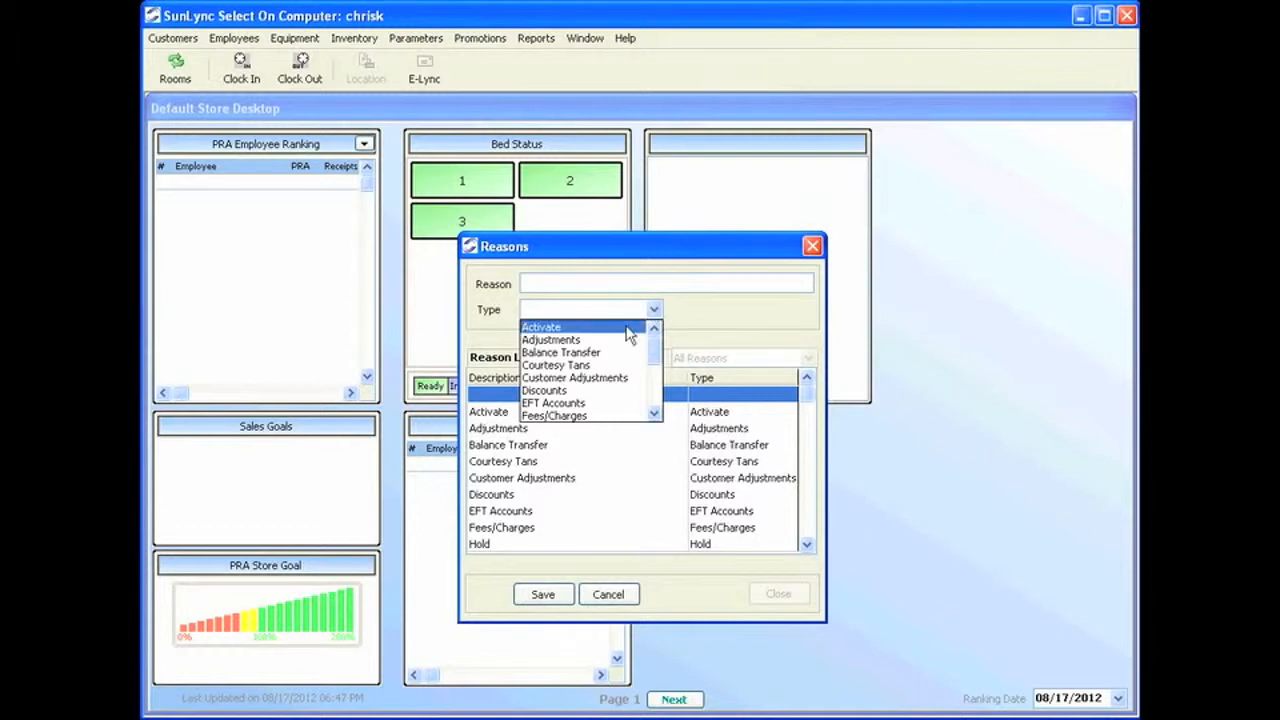
pyautogui.click(590, 365)
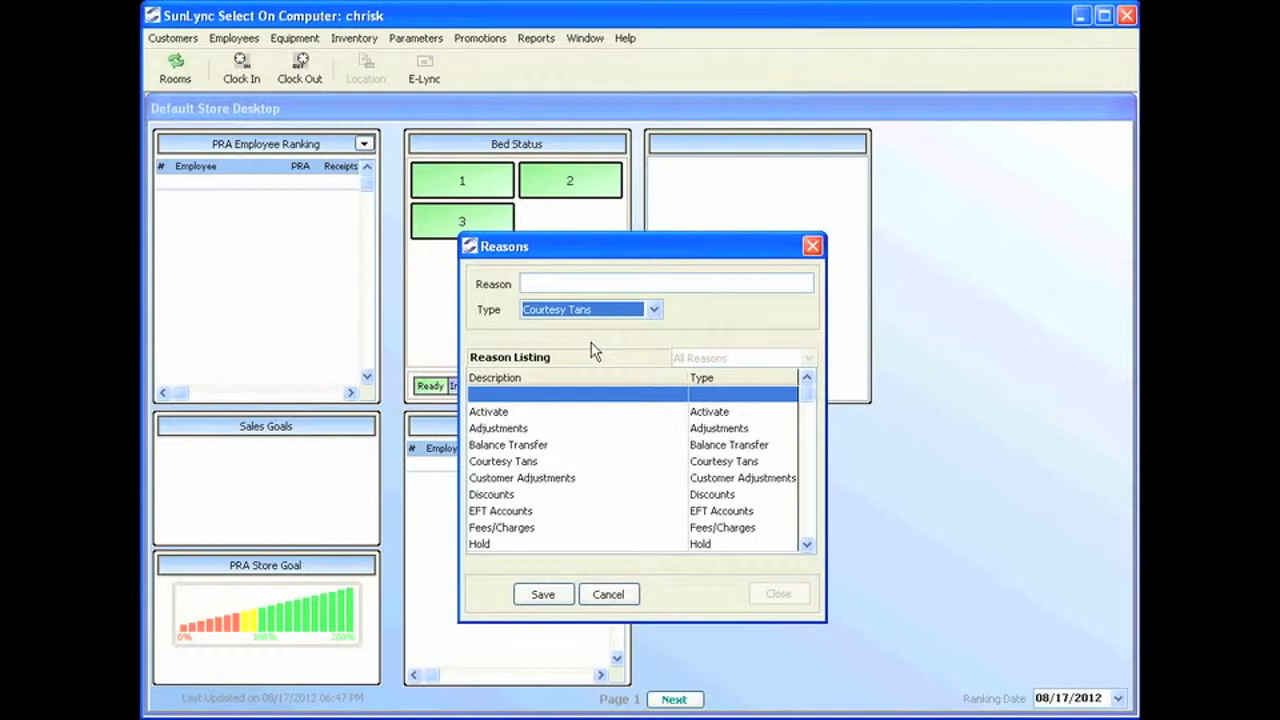
pyautogui.click(586, 285)
pyautogui.write('Brit')
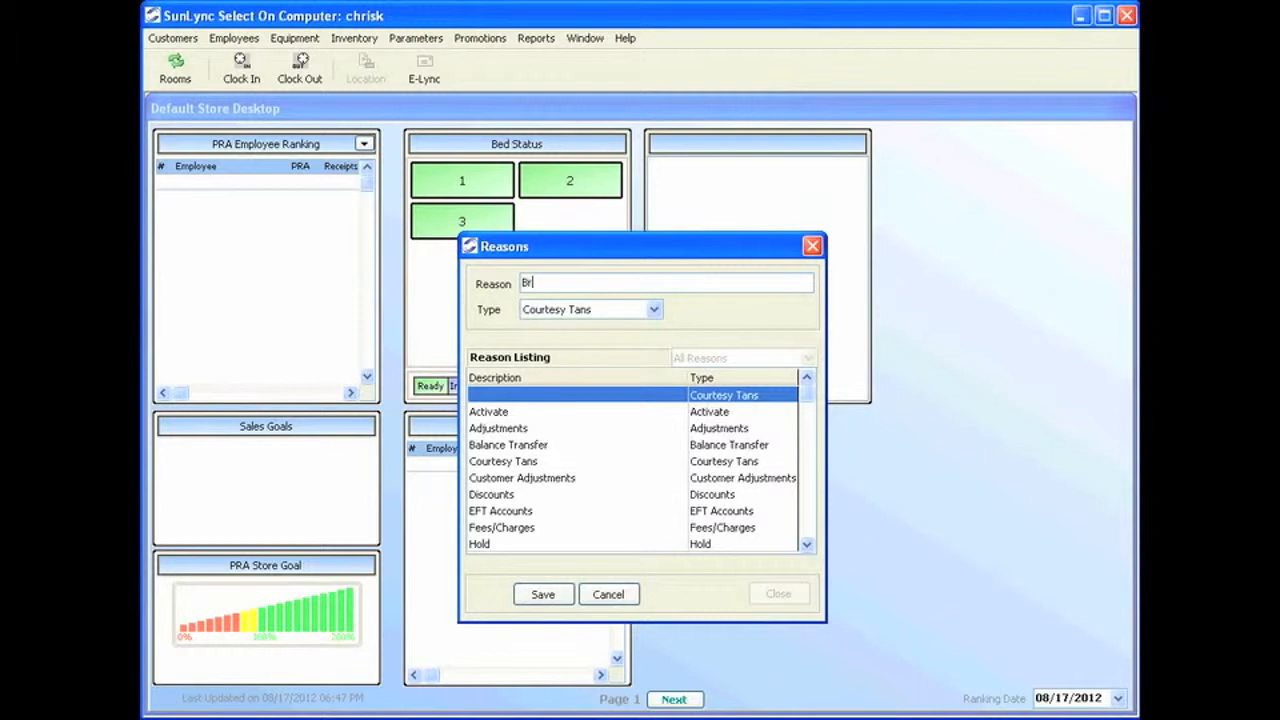
pyautogui.press('BackSpace')
pyautogui.press('BackSpace')
pyautogui.press('BackSpace')
pyautogui.write('irthday Tan')
pyautogui.click(556, 594)
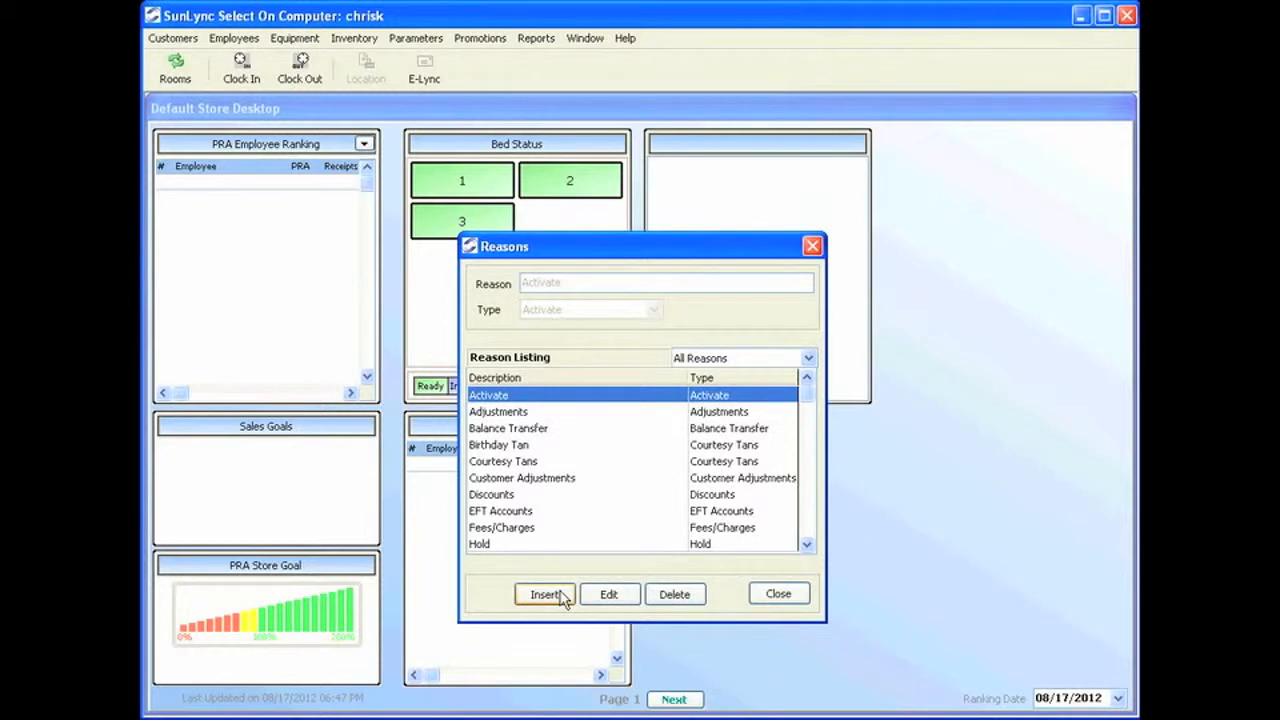
# Add and save a 'Facebook' reason with the Marketing type.
pyautogui.click(563, 598)
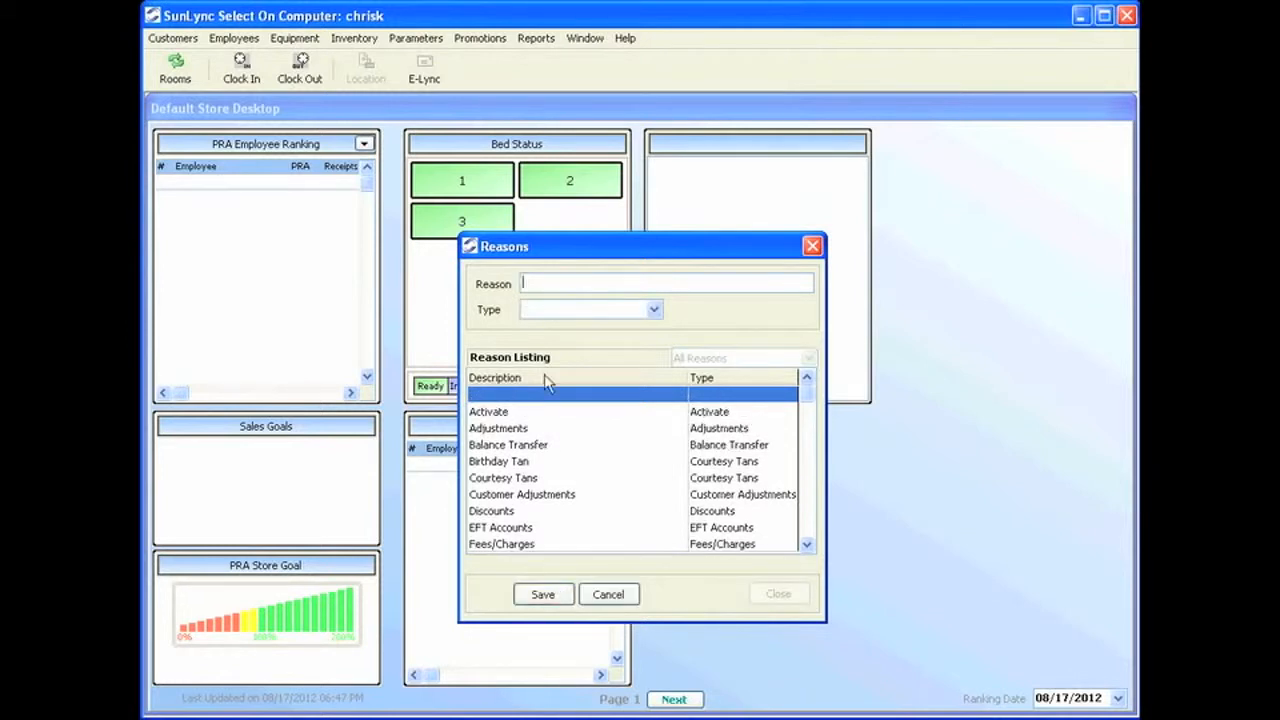
pyautogui.click(651, 309)
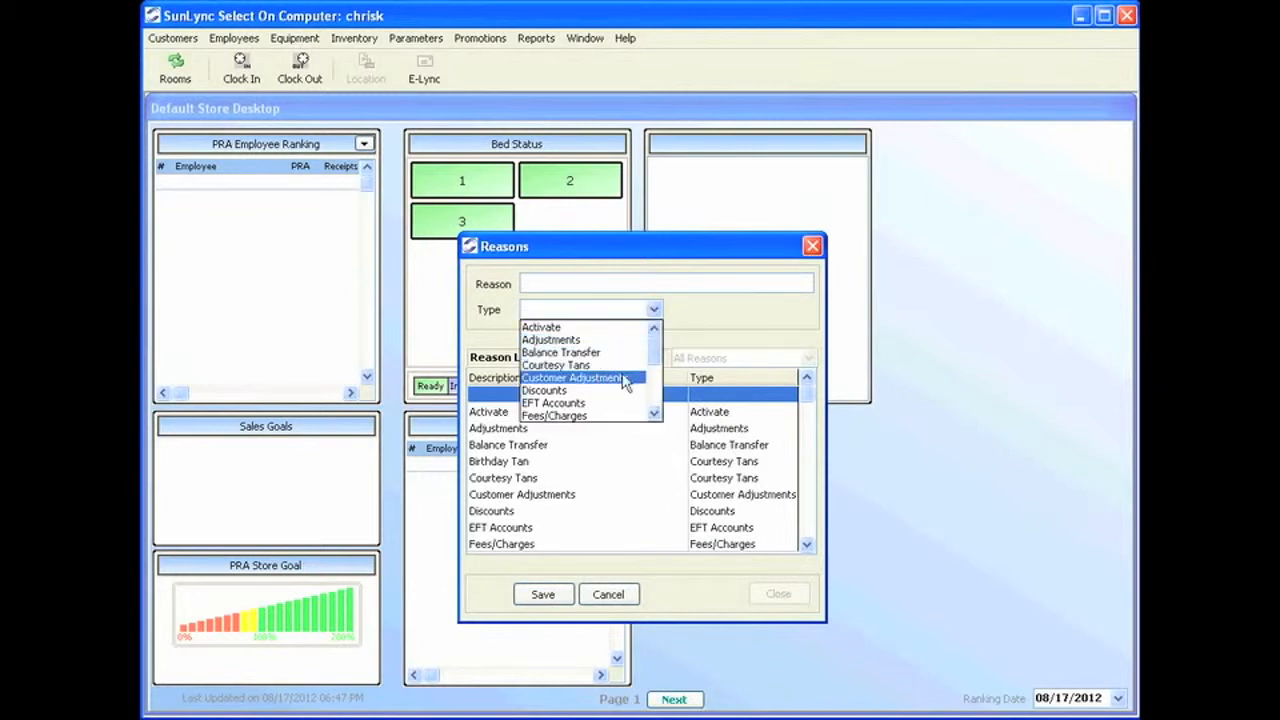
pyautogui.click(659, 416)
pyautogui.click(660, 416)
pyautogui.click(660, 416)
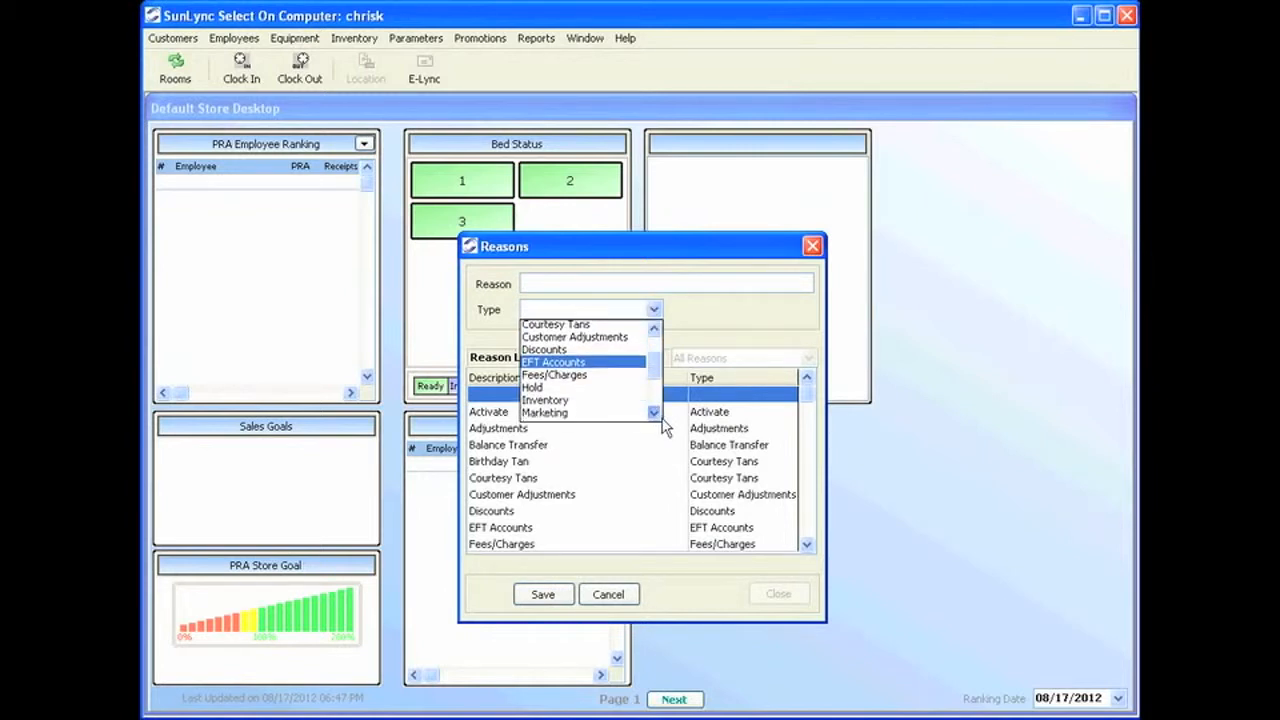
pyautogui.click(660, 416)
pyautogui.click(660, 416)
pyautogui.click(575, 379)
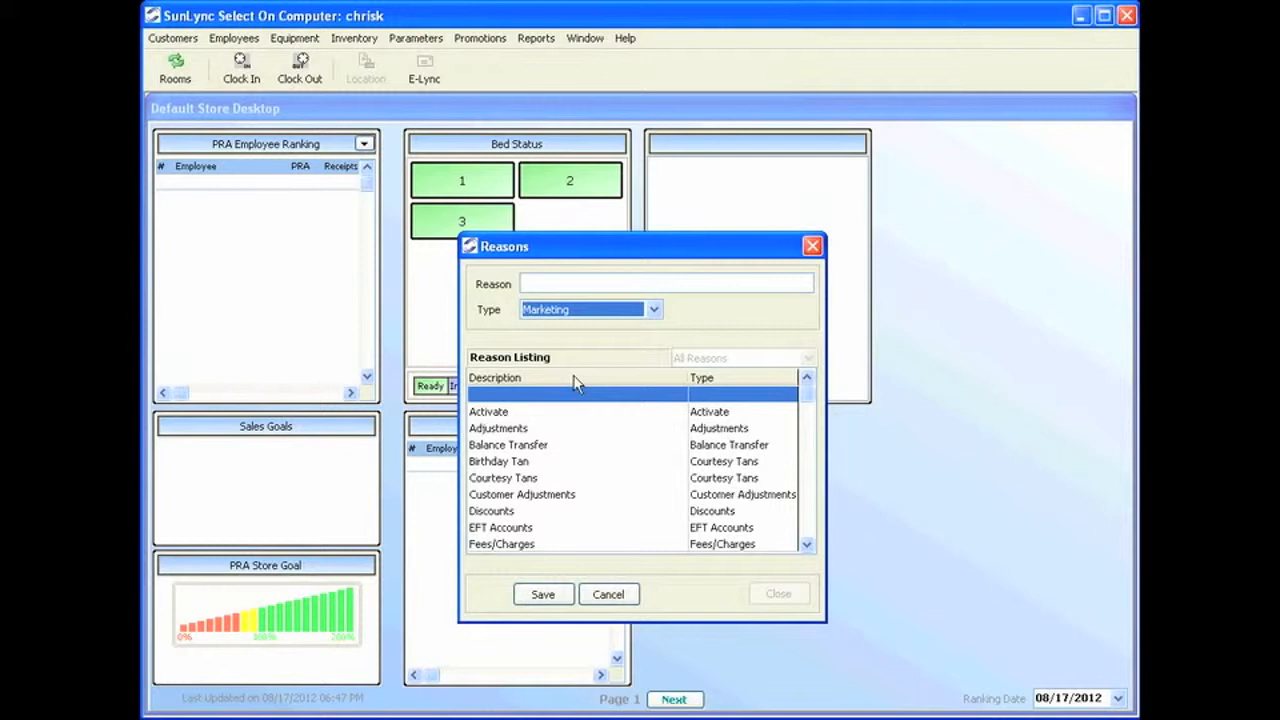
pyautogui.click(606, 283)
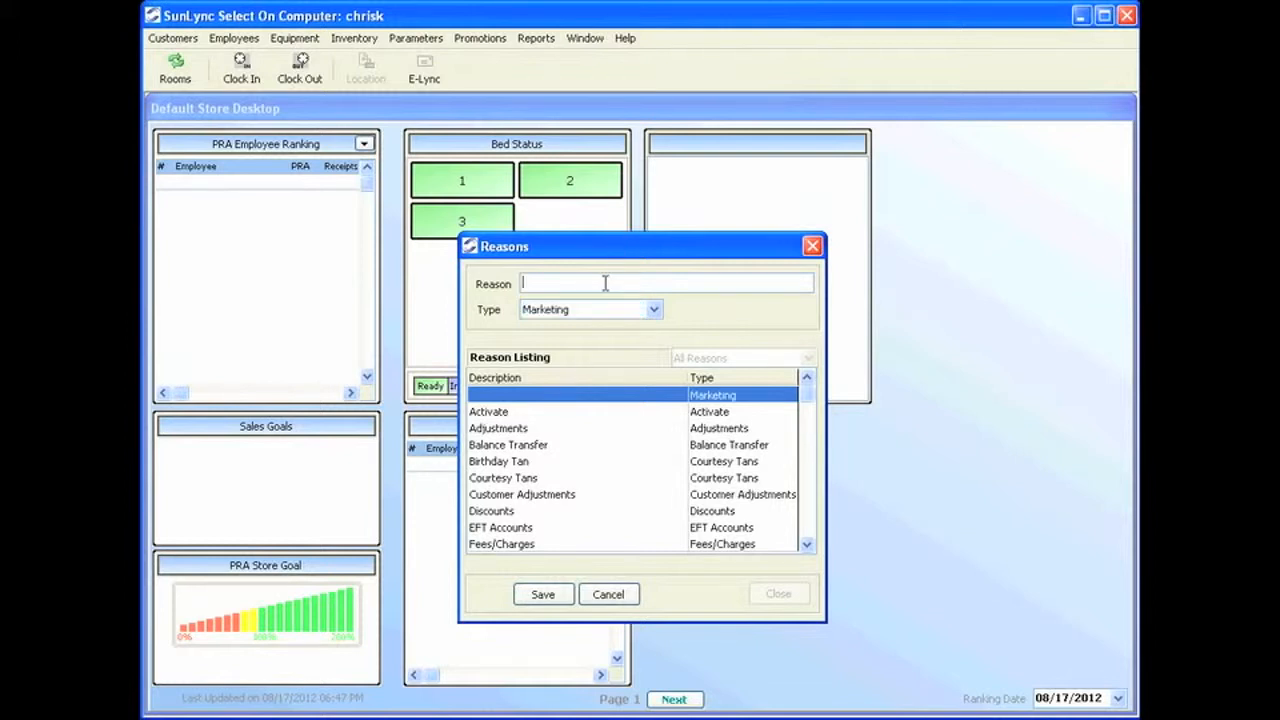
pyautogui.write('Facebook')
pyautogui.click(541, 594)
# Add and save a 'Twitter' reason with the Marketing type, then close the Reasons list.
pyautogui.click(541, 594)
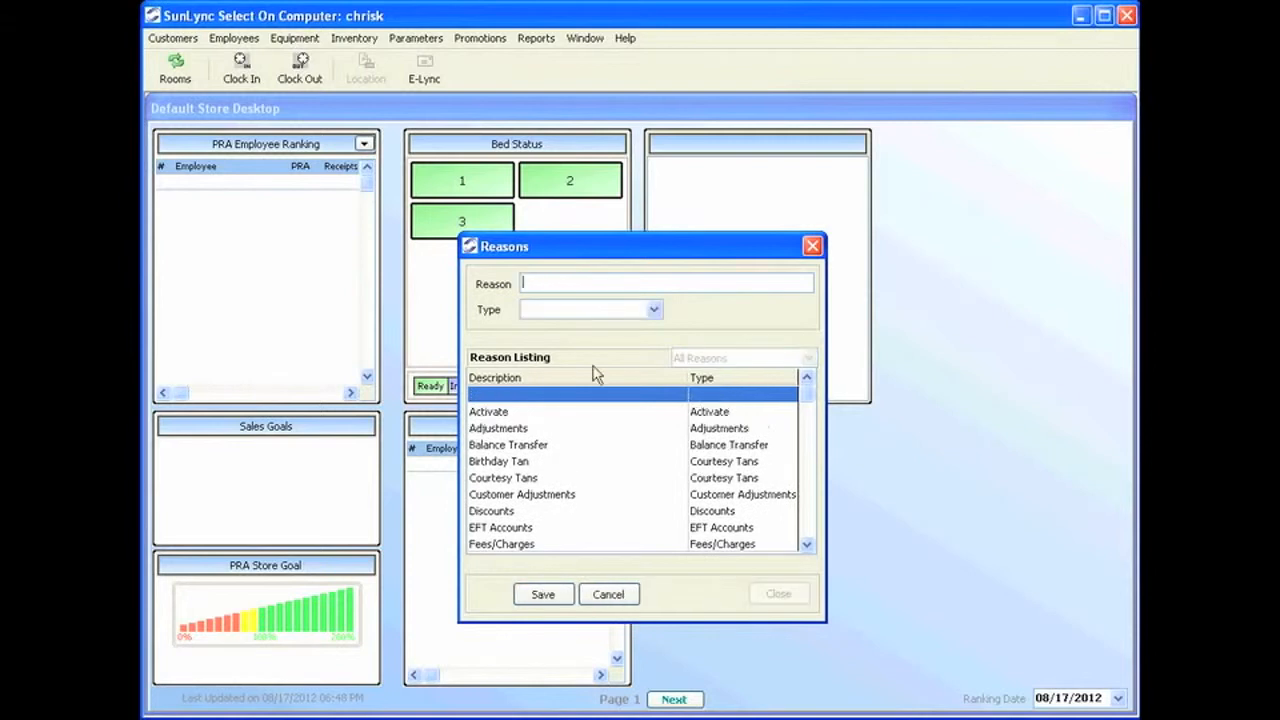
pyautogui.write('Twitter')
pyautogui.click(648, 309)
pyautogui.click(654, 414)
pyautogui.click(654, 414)
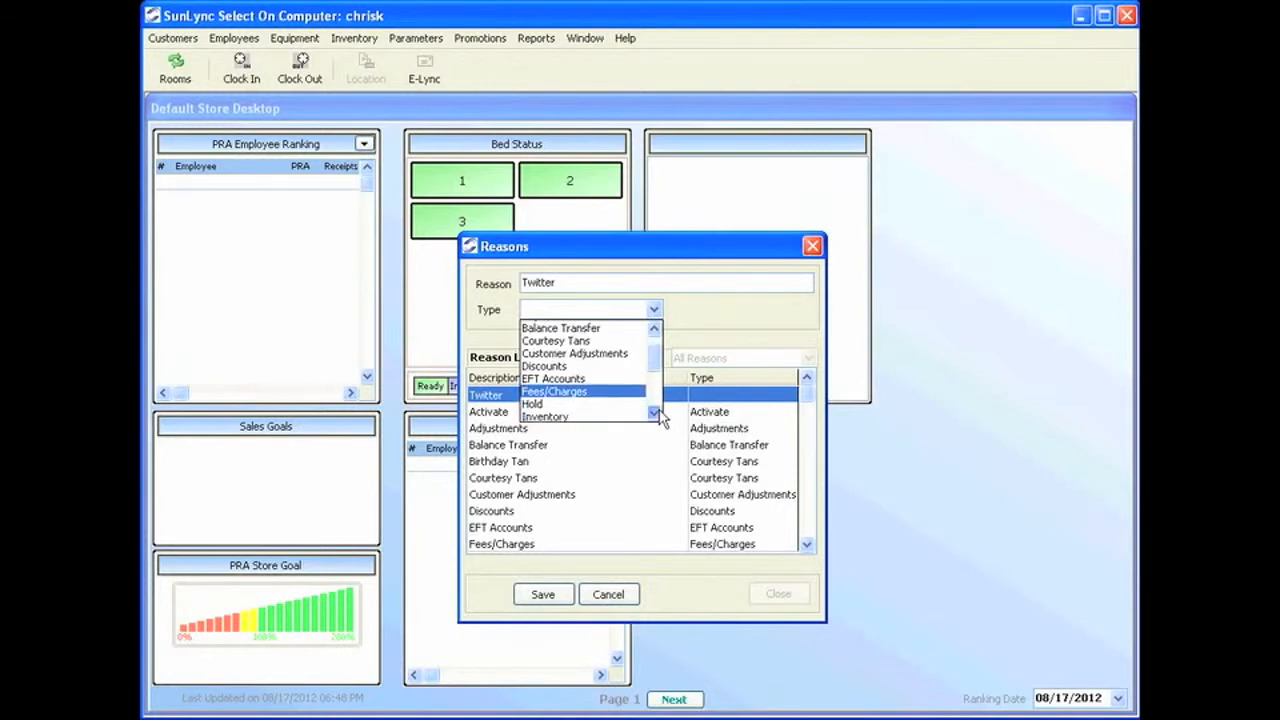
pyautogui.click(654, 414)
pyautogui.click(566, 410)
pyautogui.click(543, 594)
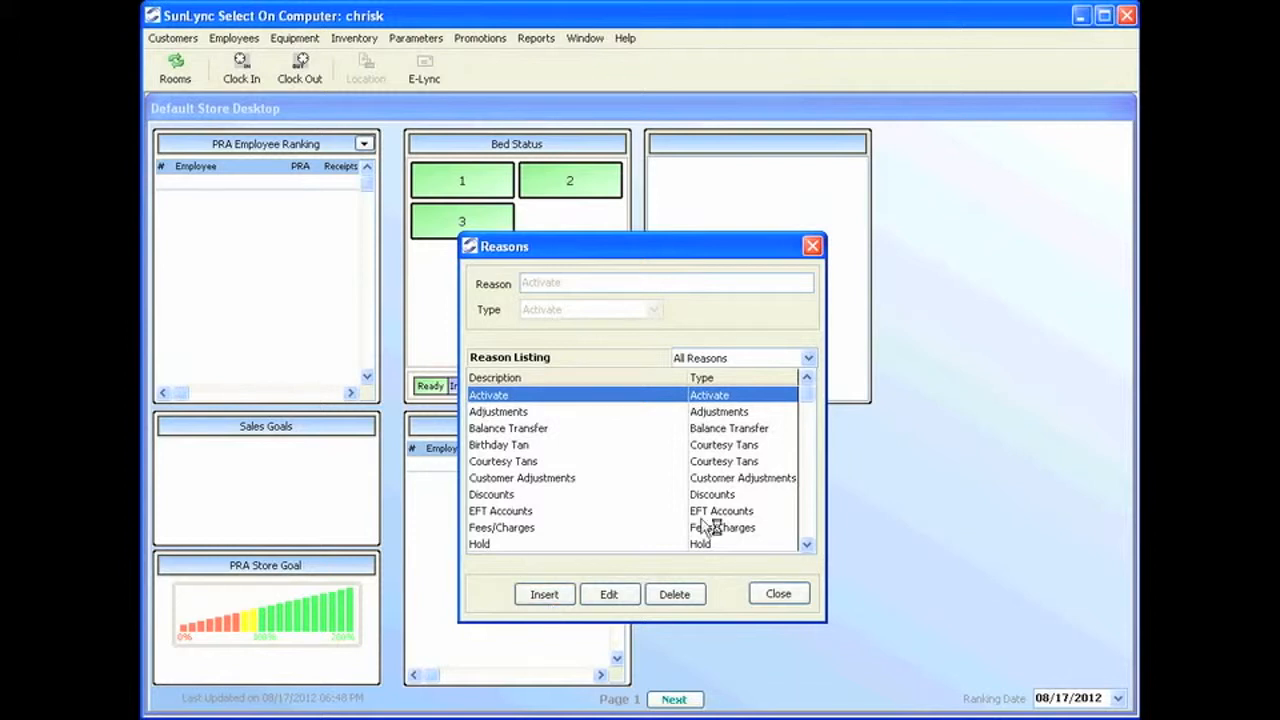
pyautogui.click(777, 594)
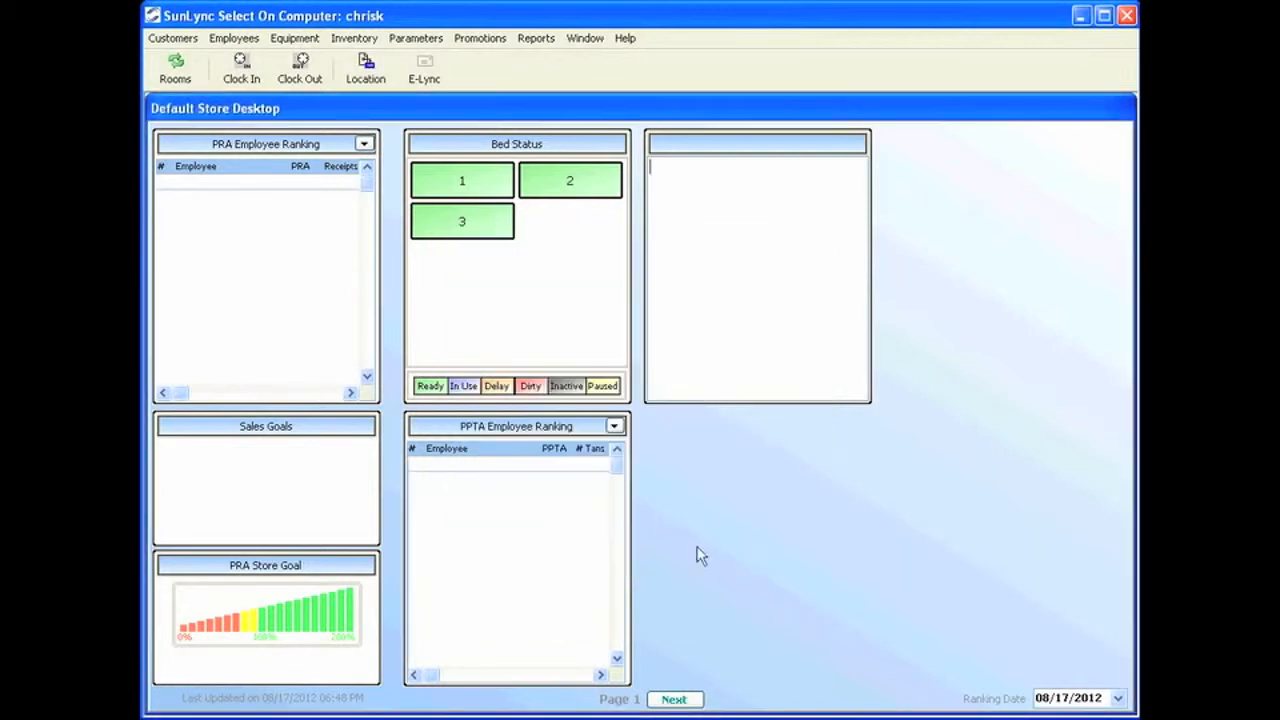
# Add and save 'Skin Type #2' in Parameters > Skin Types.
pyautogui.click(405, 38)
pyautogui.click(452, 126)
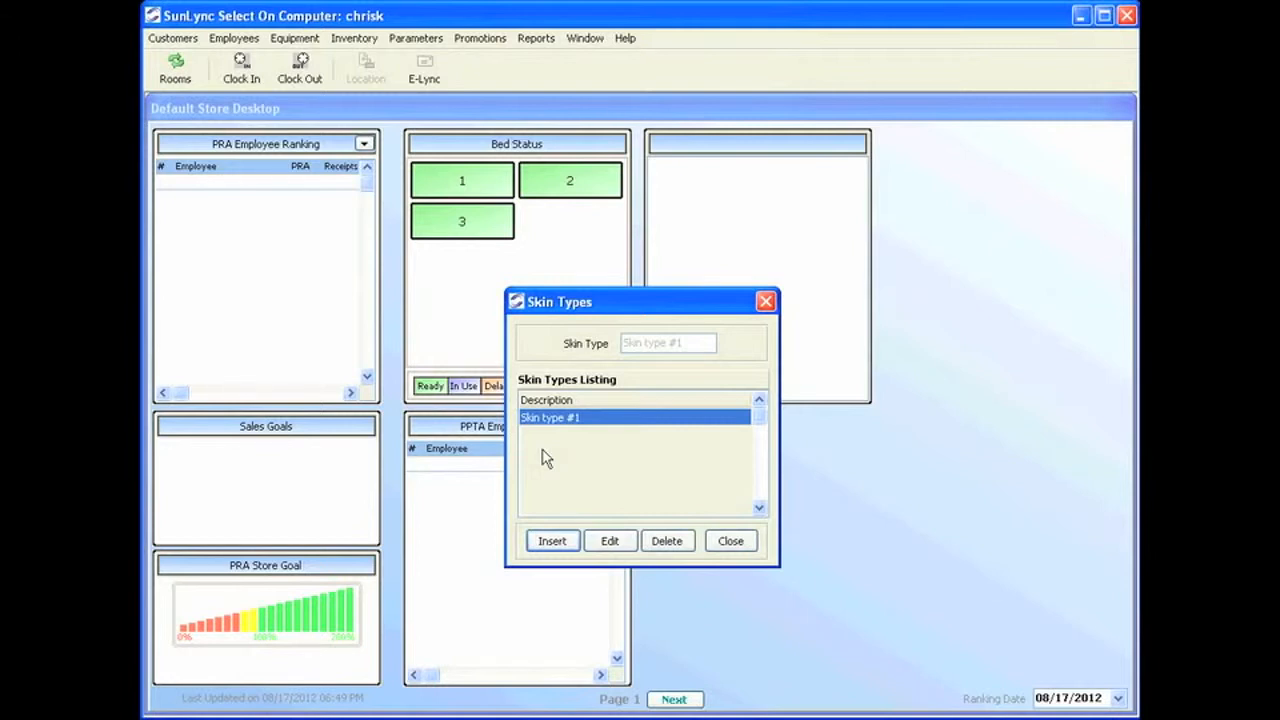
pyautogui.click(570, 546)
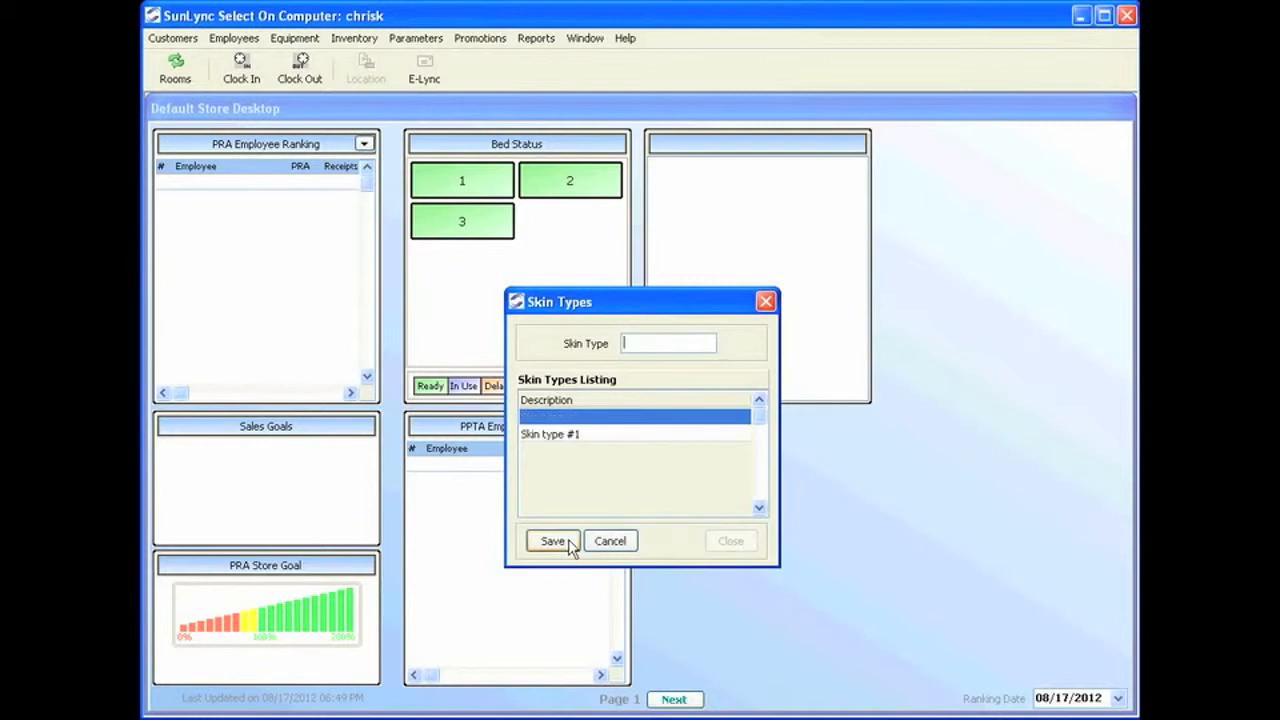
pyautogui.write('Skin Type #2')
pyautogui.click(576, 547)
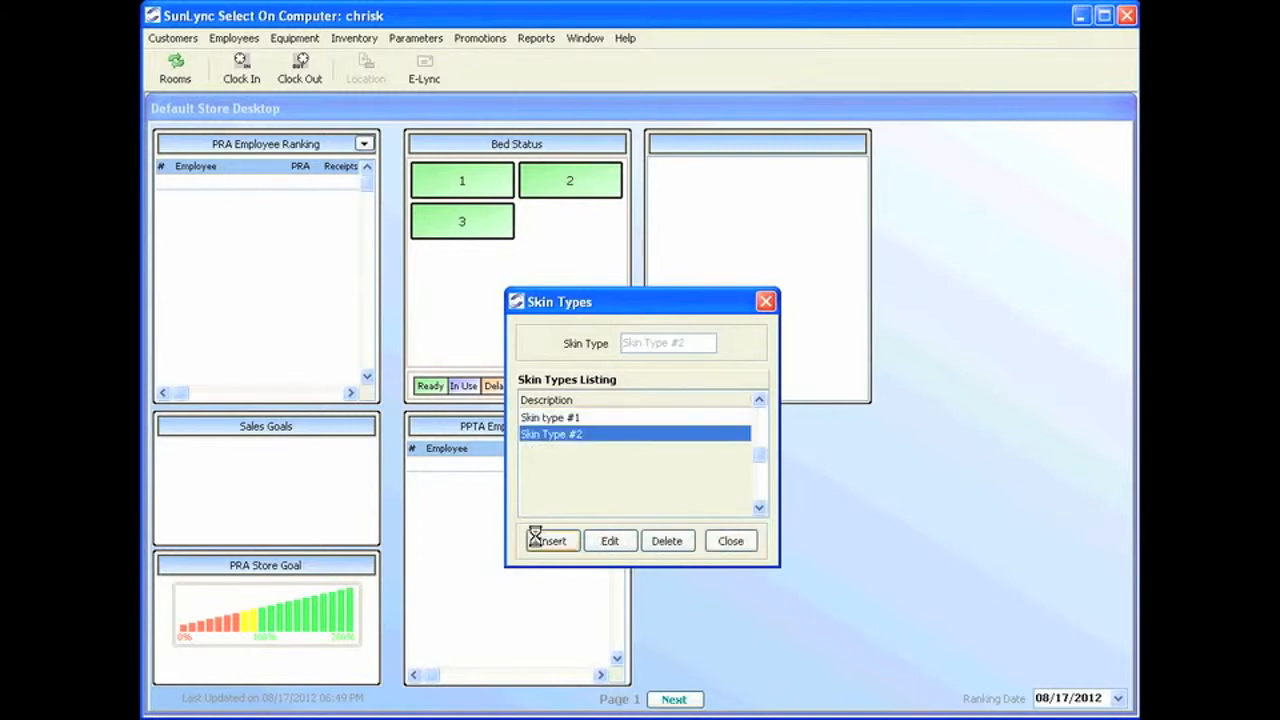
# Add and save 'Skin Type #3', then close the Skin Types list.
pyautogui.click(567, 551)
pyautogui.write('Sk')
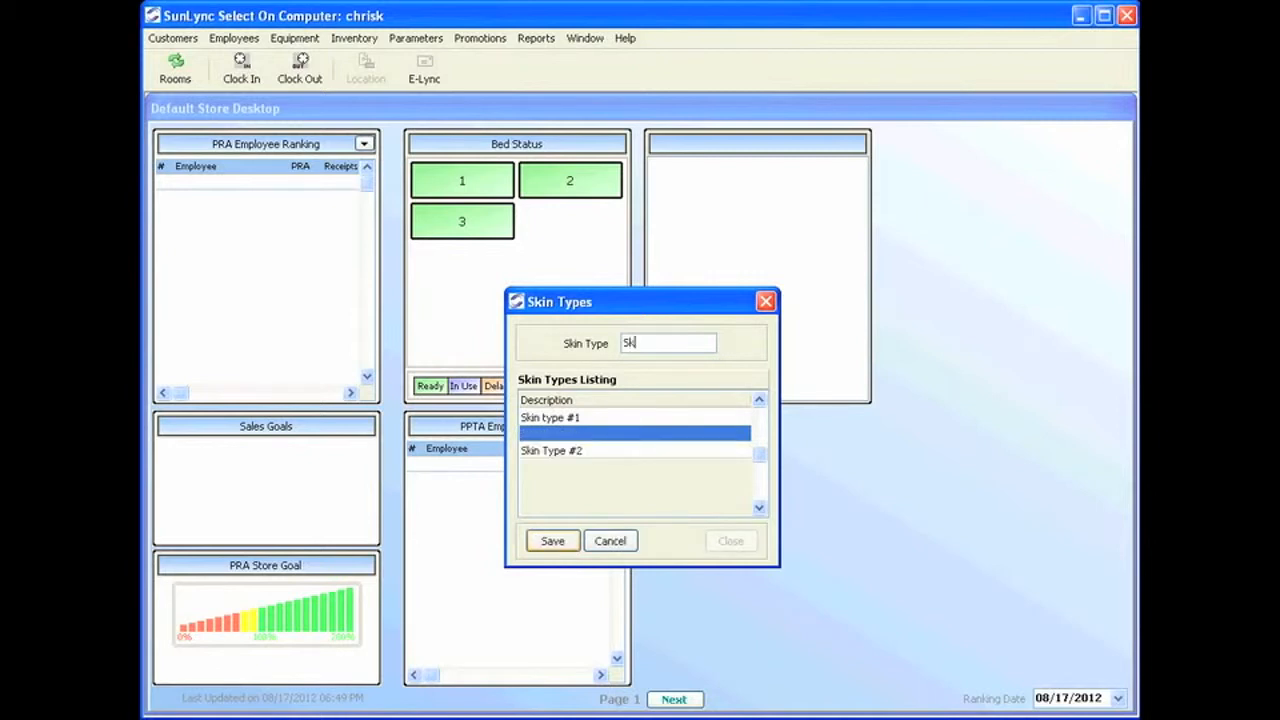
pyautogui.write('in Type #3')
pyautogui.click(548, 548)
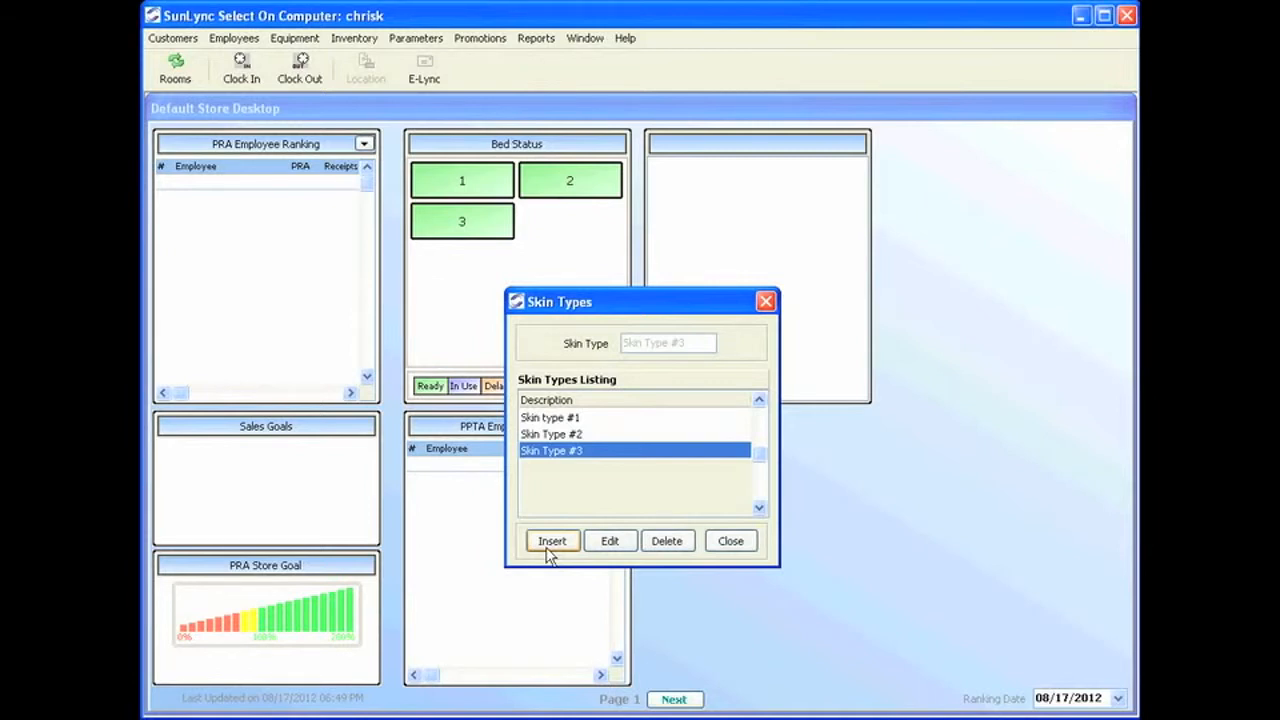
pyautogui.click(730, 541)
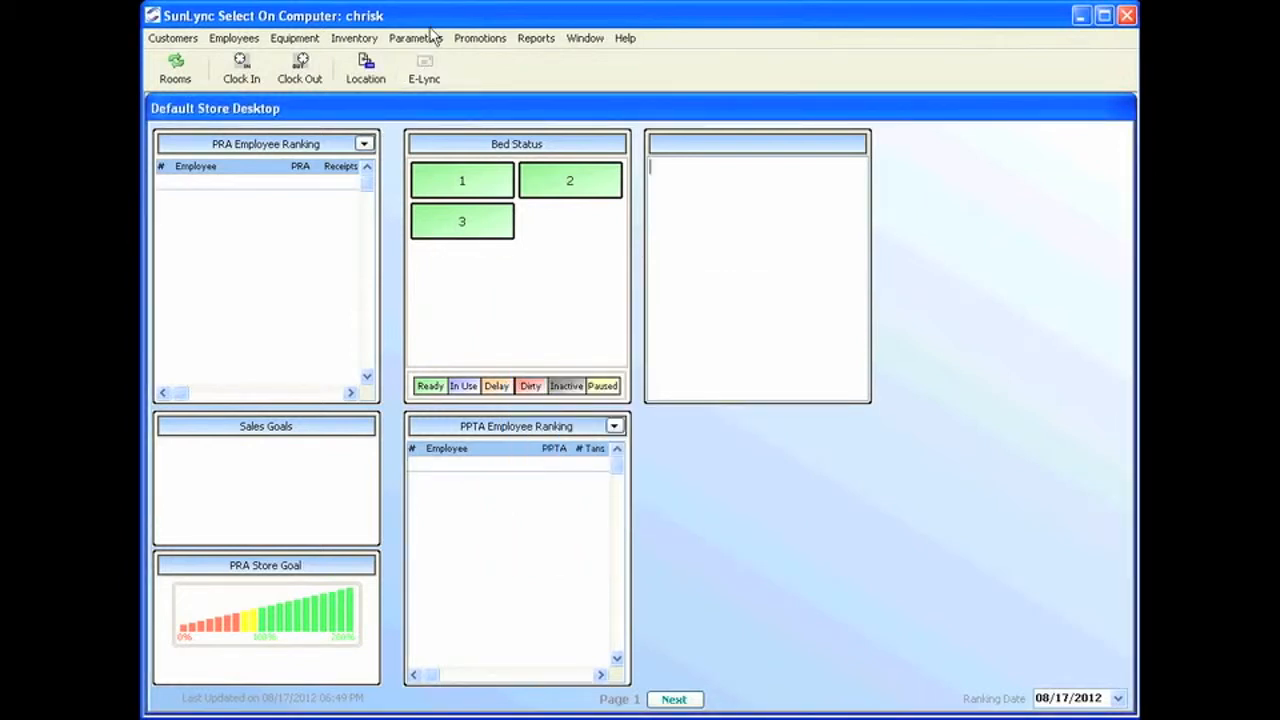
# Review required new-customer fields (Date of Birth, Home Phone, Drivers License #) and close the window.
pyautogui.click(433, 38)
pyautogui.click(500, 188)
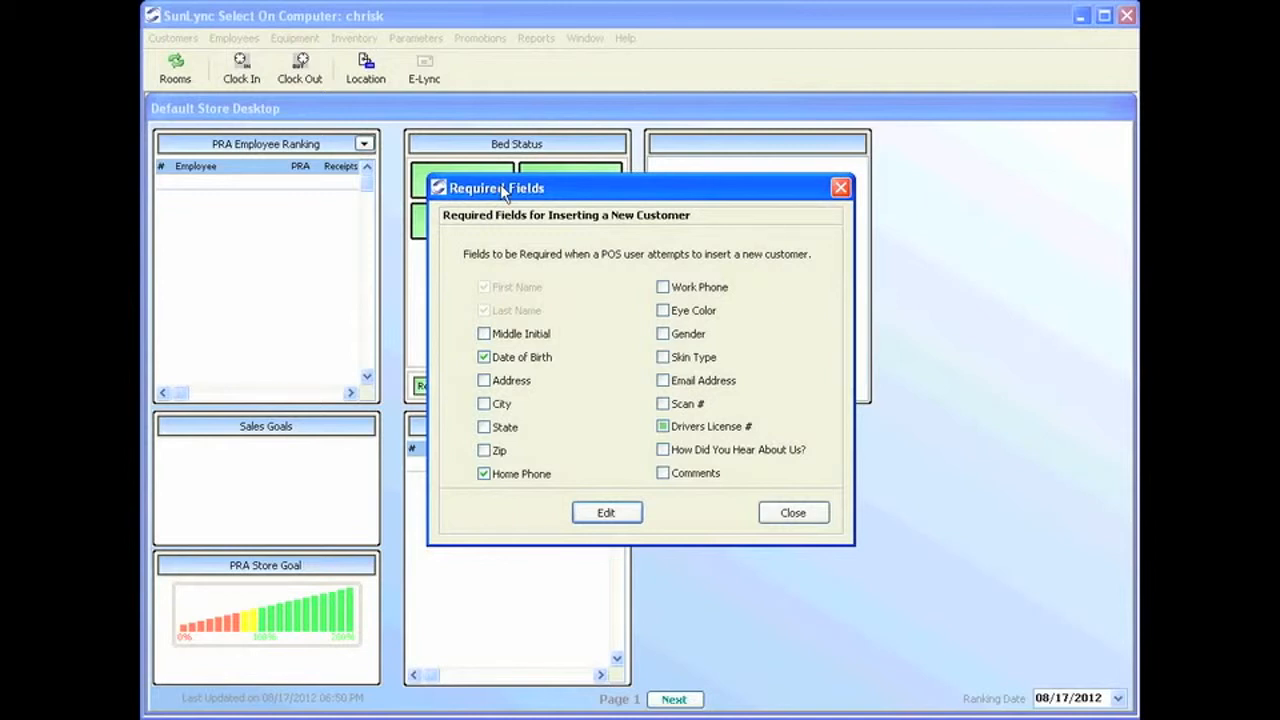
pyautogui.click(810, 515)
pyautogui.click(416, 38)
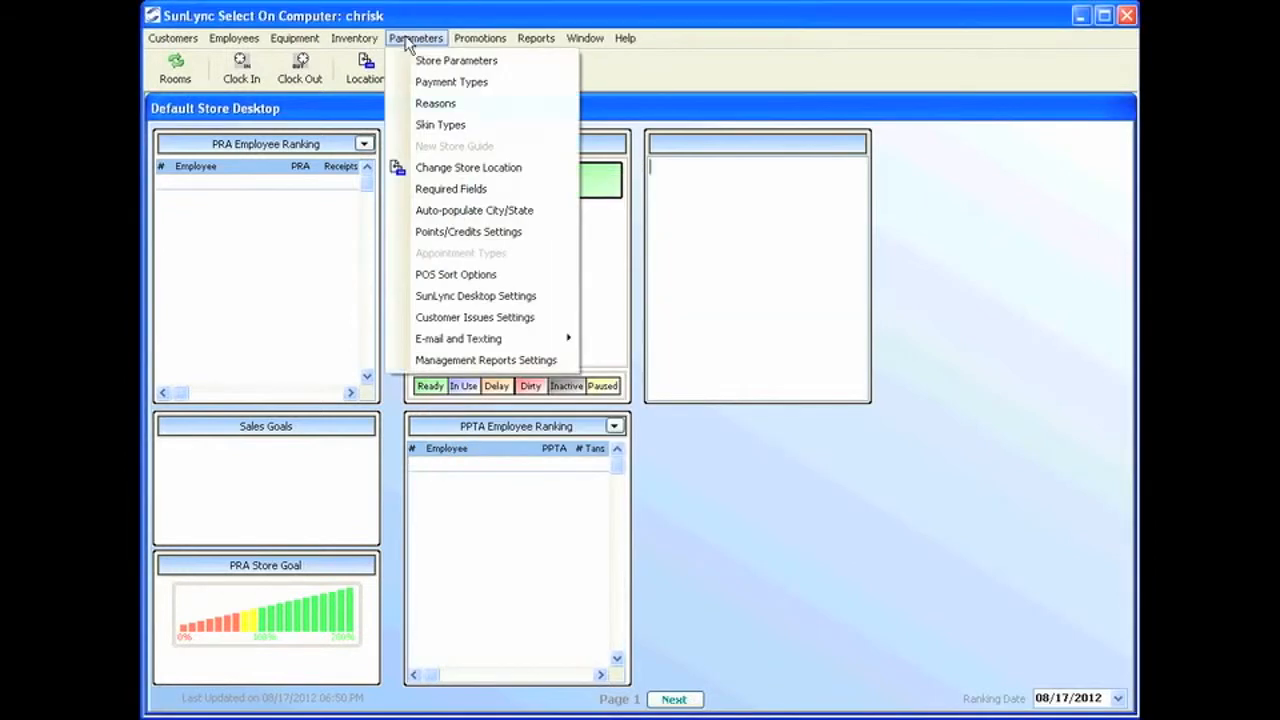
# In Auto-populate City/State, add and save ZIP 14225 as Cheektowaga, NY.
pyautogui.click(427, 211)
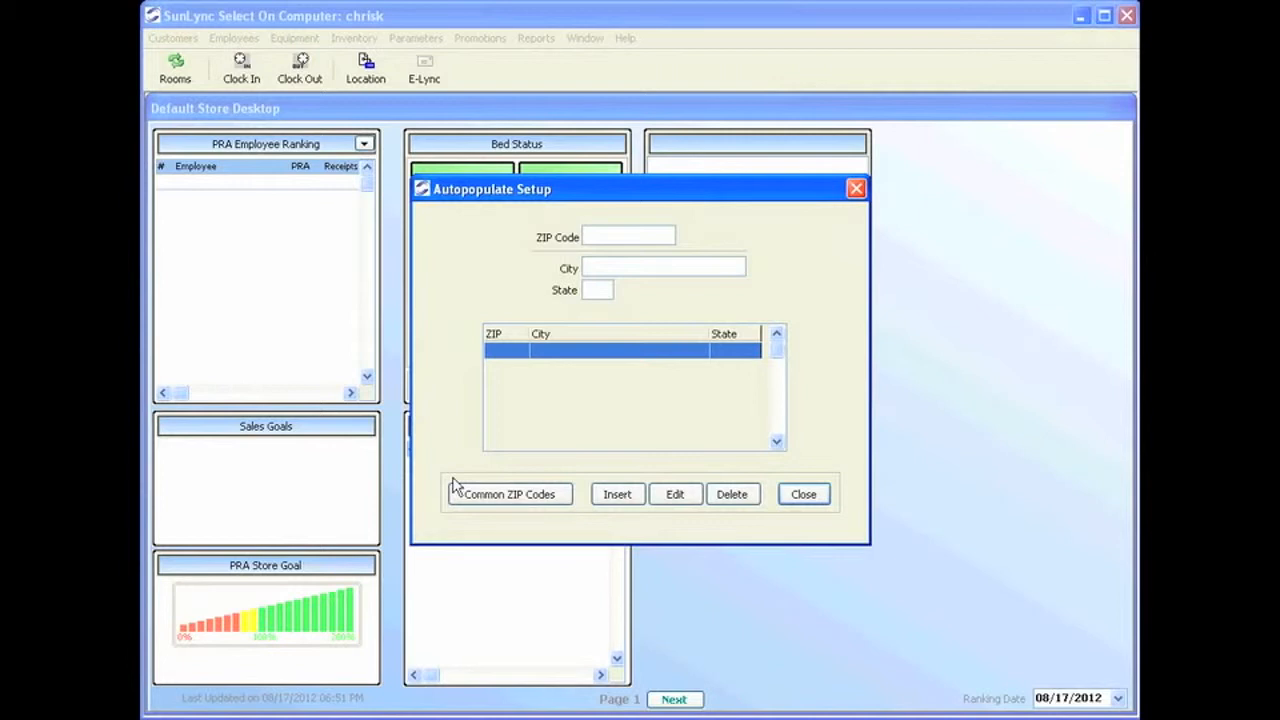
pyautogui.click(617, 494)
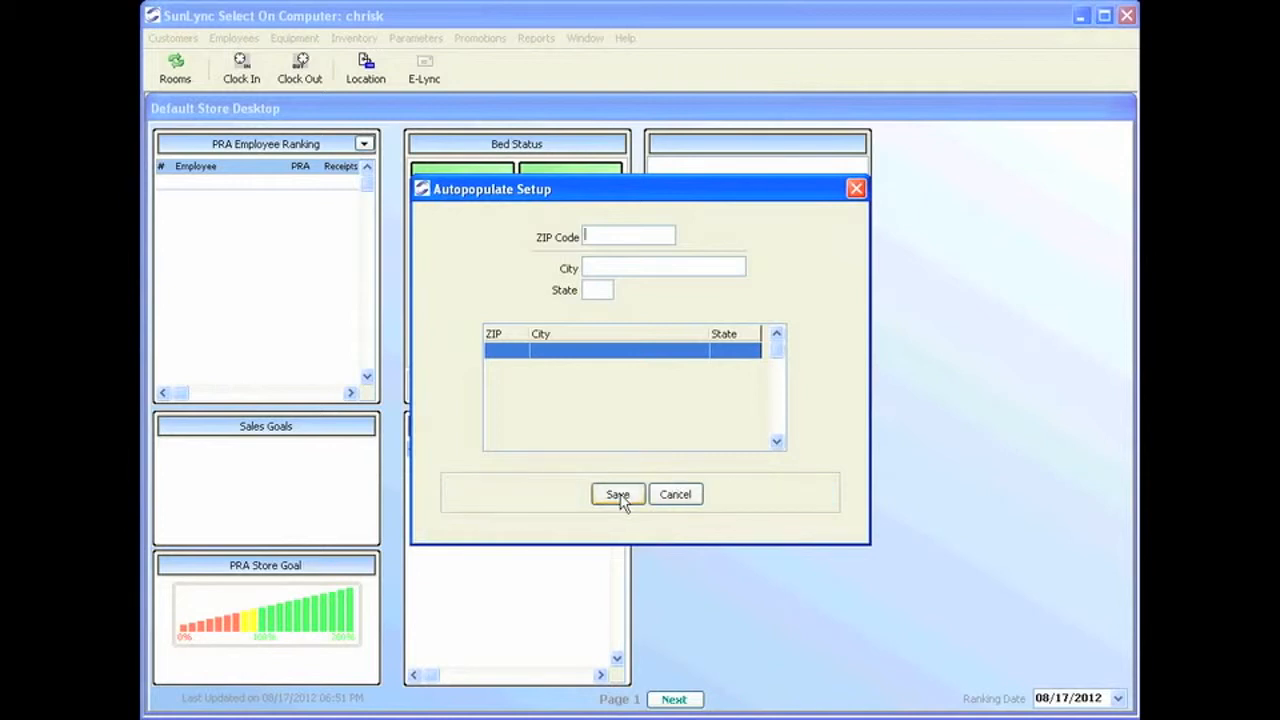
pyautogui.write('14225')
pyautogui.click(636, 266)
pyautogui.write('Cheektow')
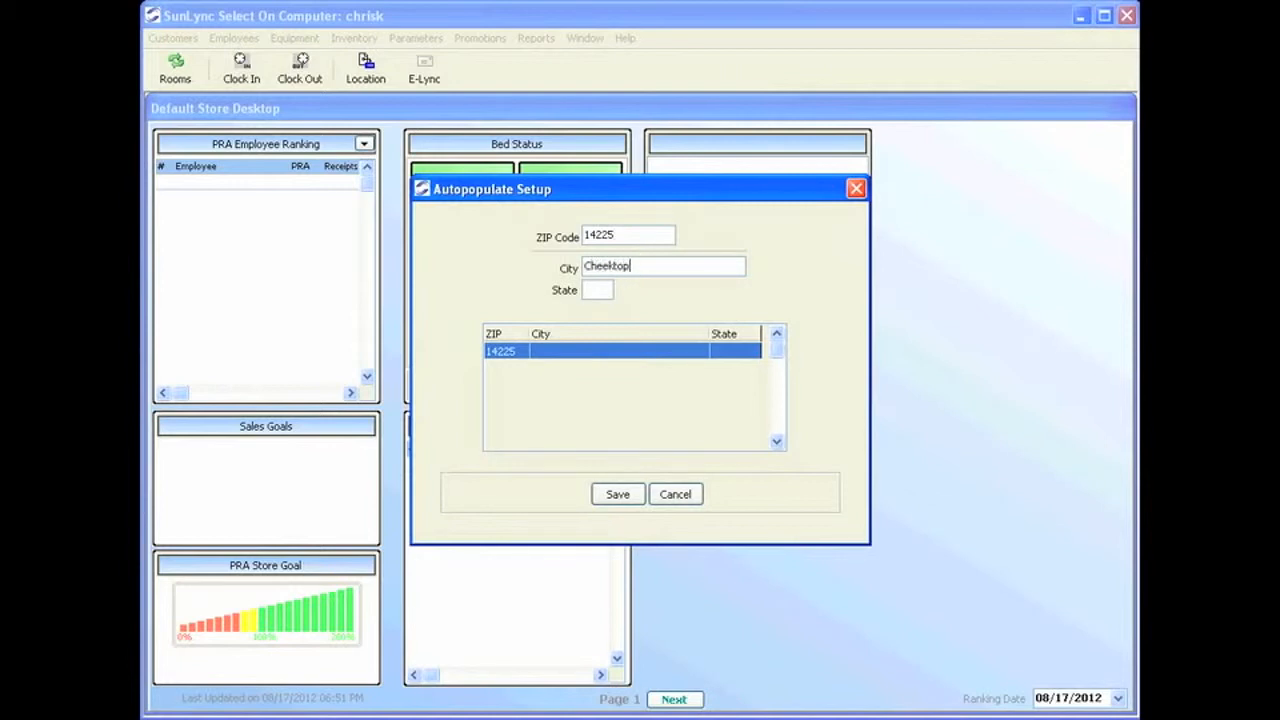
pyautogui.press('BackSpace')
pyautogui.write('waga')
pyautogui.press('Tab')
pyautogui.write('NY')
pyautogui.click(616, 495)
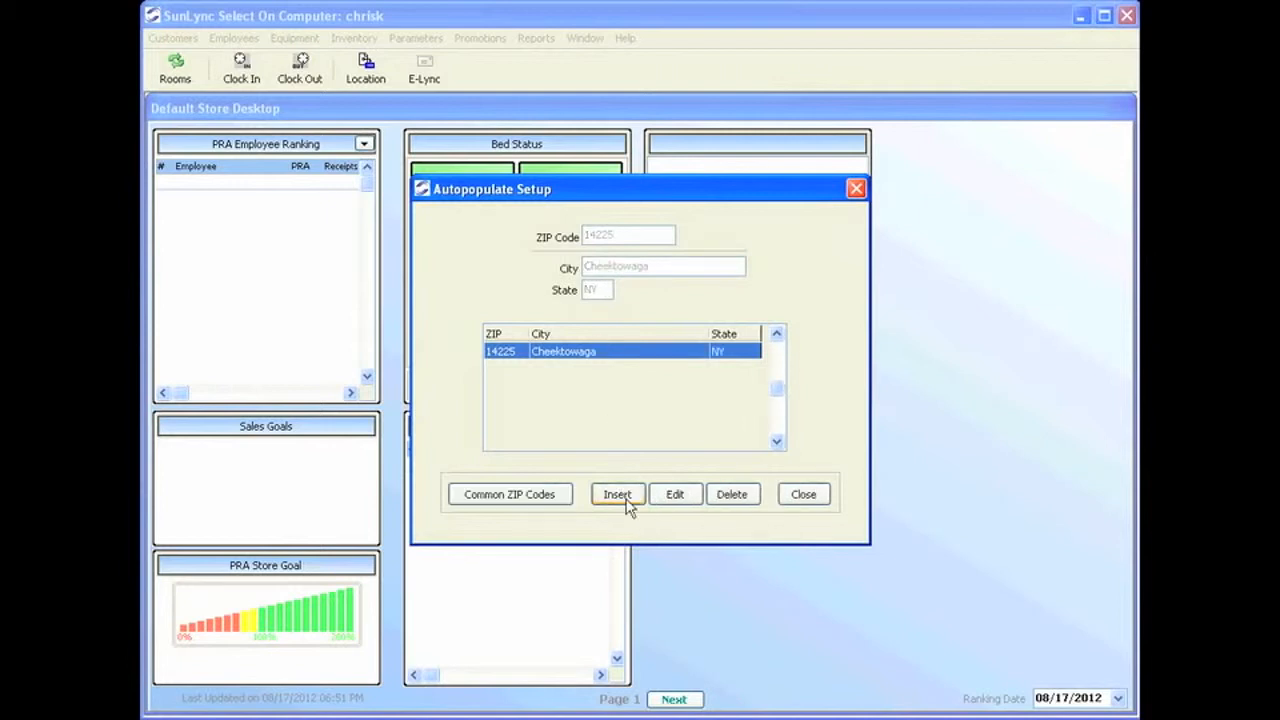
# Add ZIP 14227 as Cheektowaga, NY, check both entries, and close the setup.
pyautogui.click(616, 497)
pyautogui.write('14227')
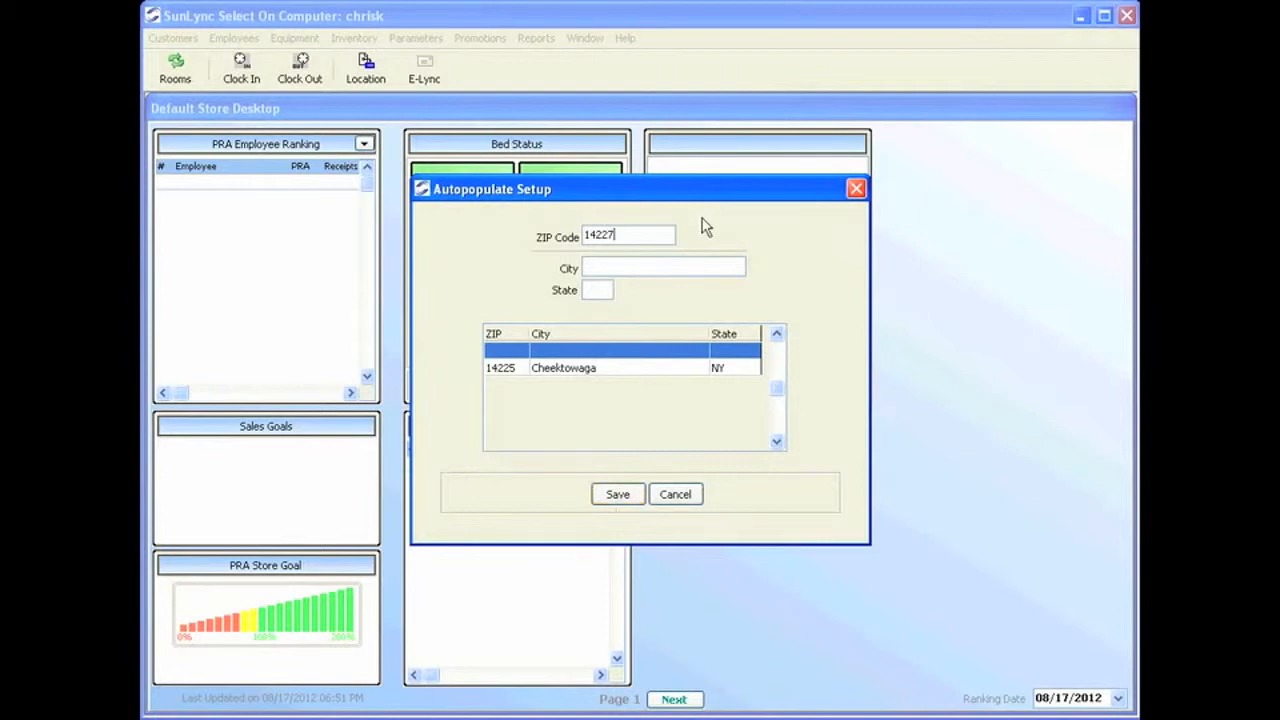
pyautogui.click(660, 266)
pyautogui.write('Cheektowaga')
pyautogui.press('Tab')
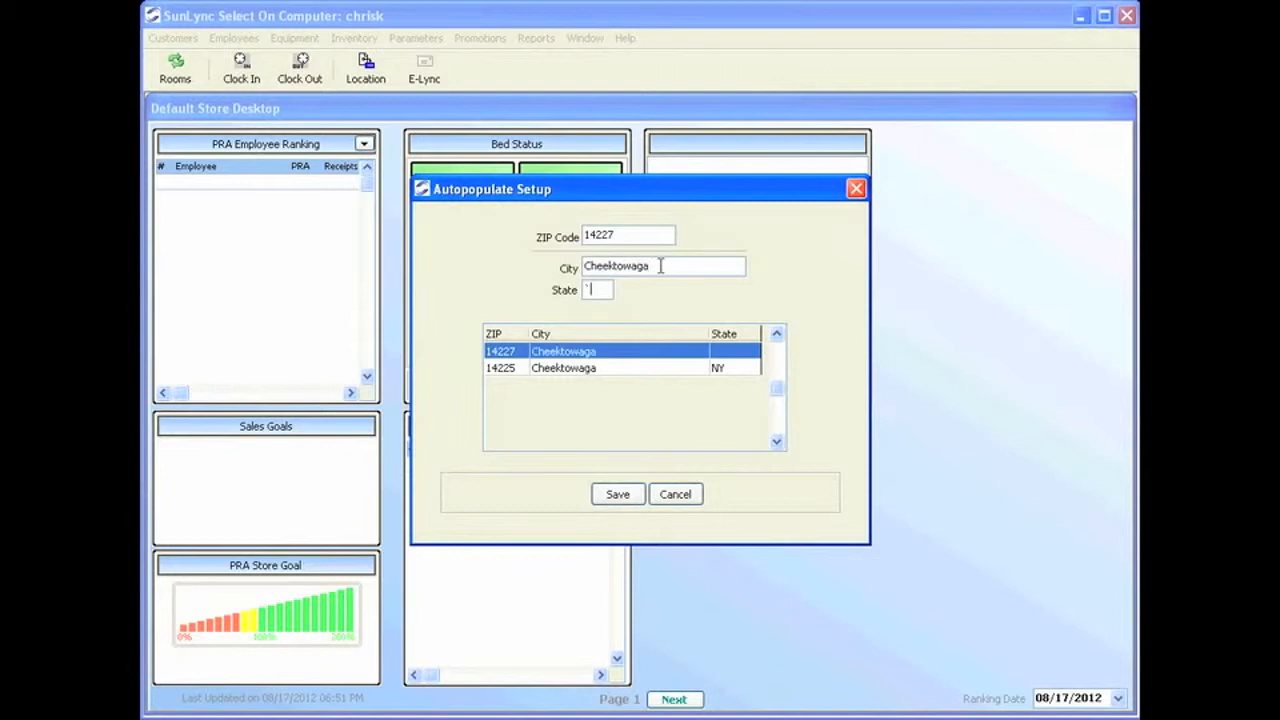
pyautogui.write('NY')
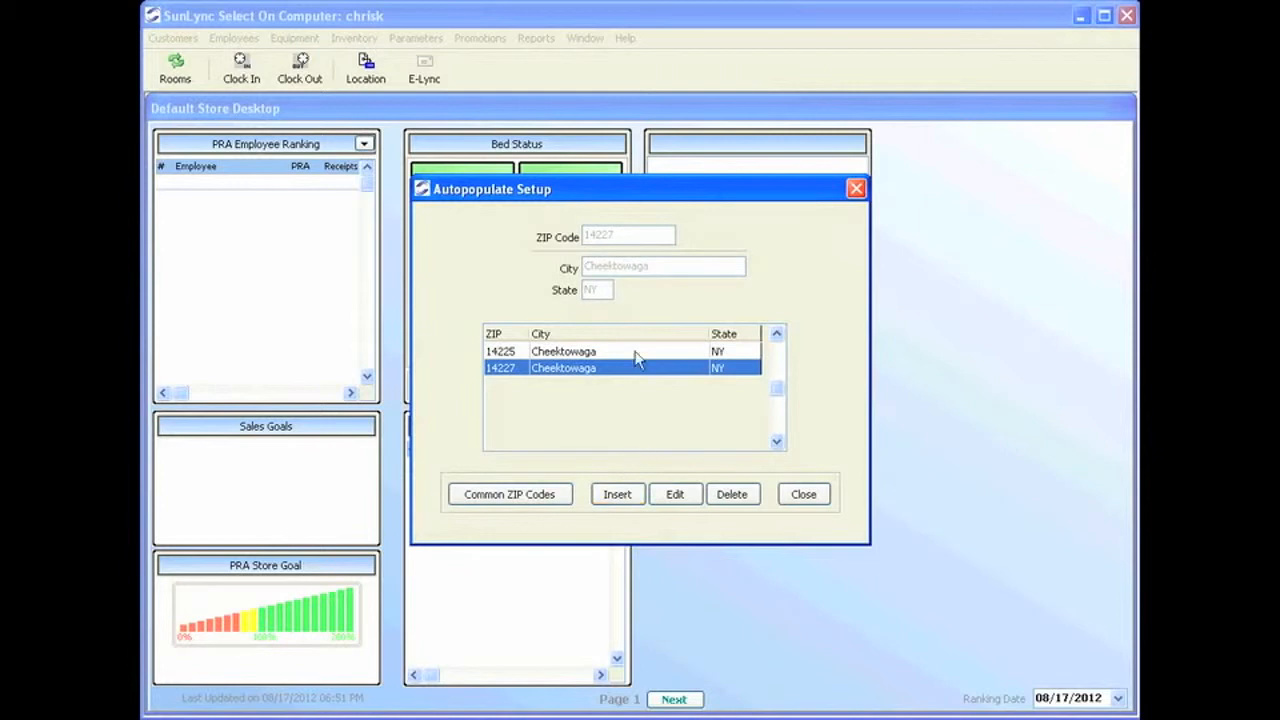
pyautogui.click(634, 353)
pyautogui.click(622, 372)
pyautogui.click(634, 353)
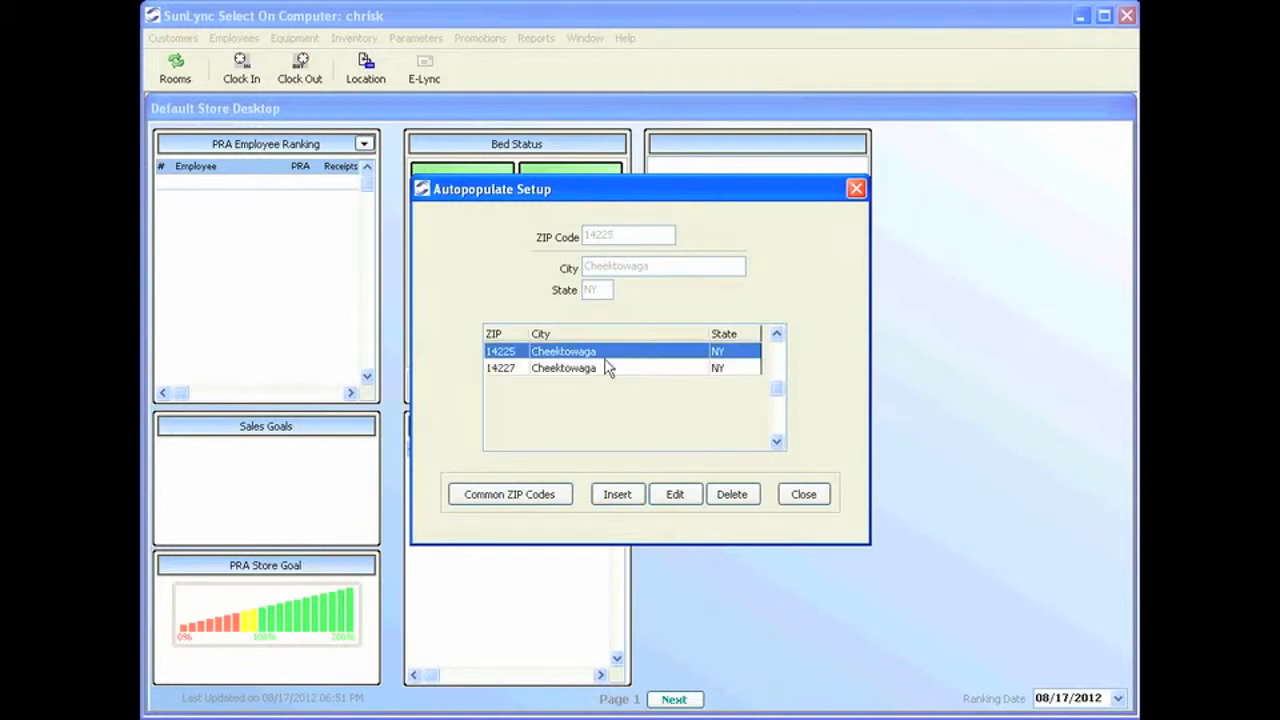
pyautogui.click(606, 369)
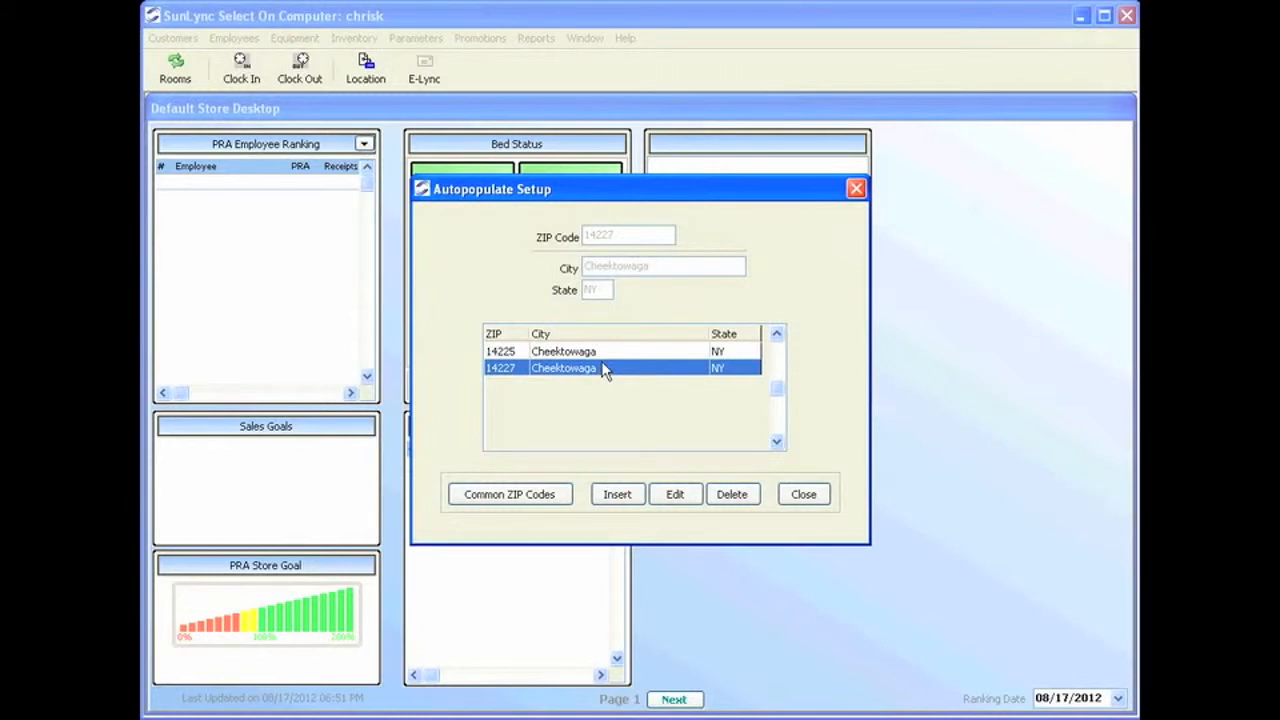
pyautogui.click(804, 494)
pyautogui.click(415, 38)
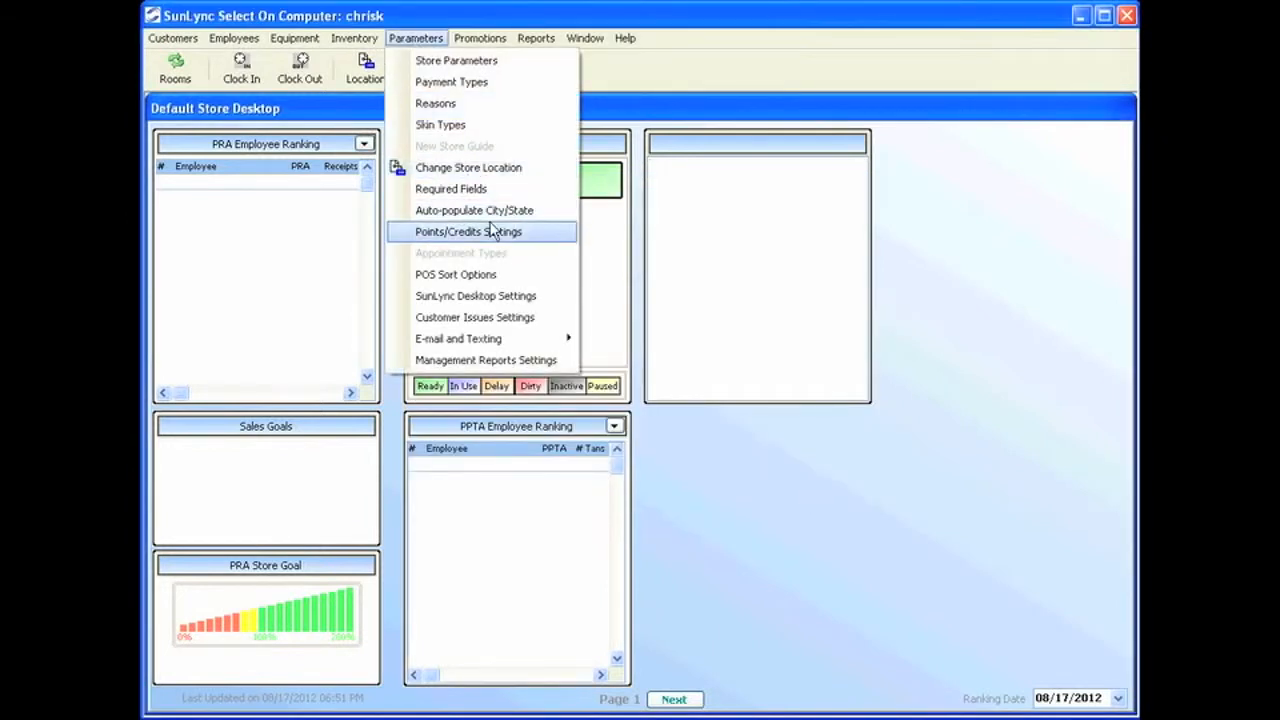
# Edit Points/Credits Settings, keeping the name 'Tan $' and 'Both Cash and Tan $' accepted.
pyautogui.click(491, 231)
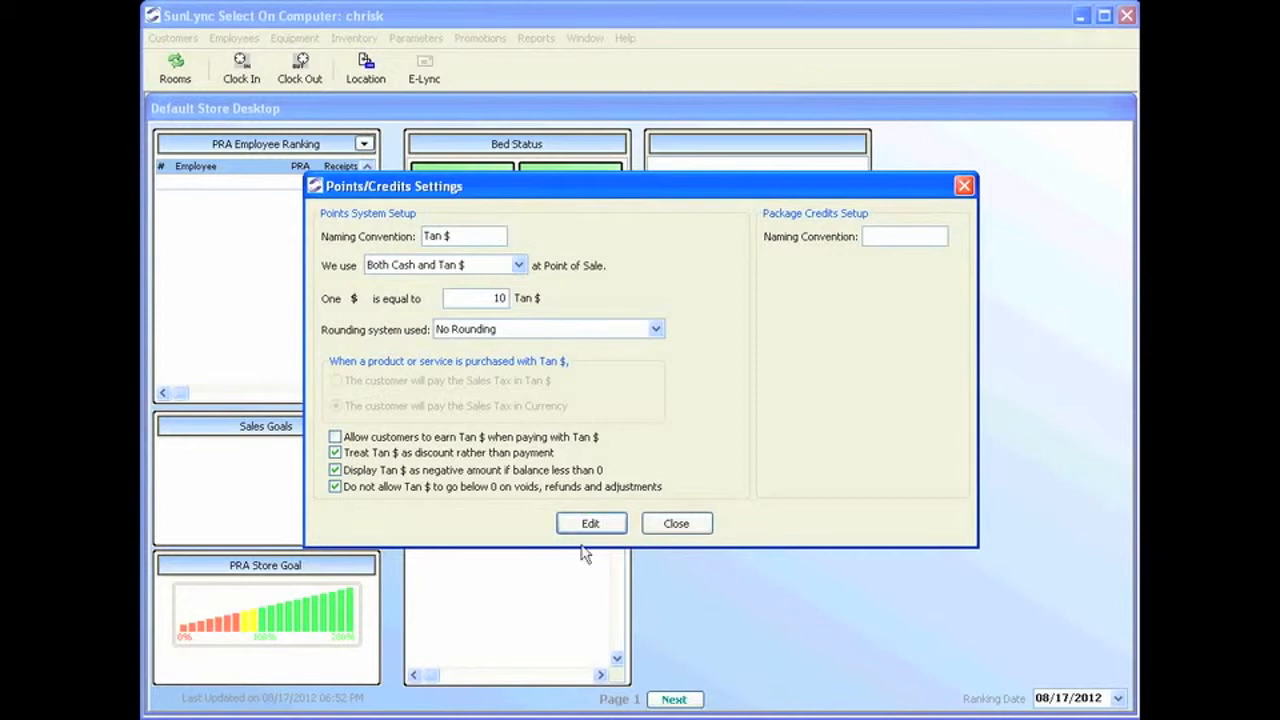
pyautogui.click(590, 523)
pyautogui.click(457, 235)
pyautogui.moveTo(457, 235); pyautogui.dragTo(395, 236)
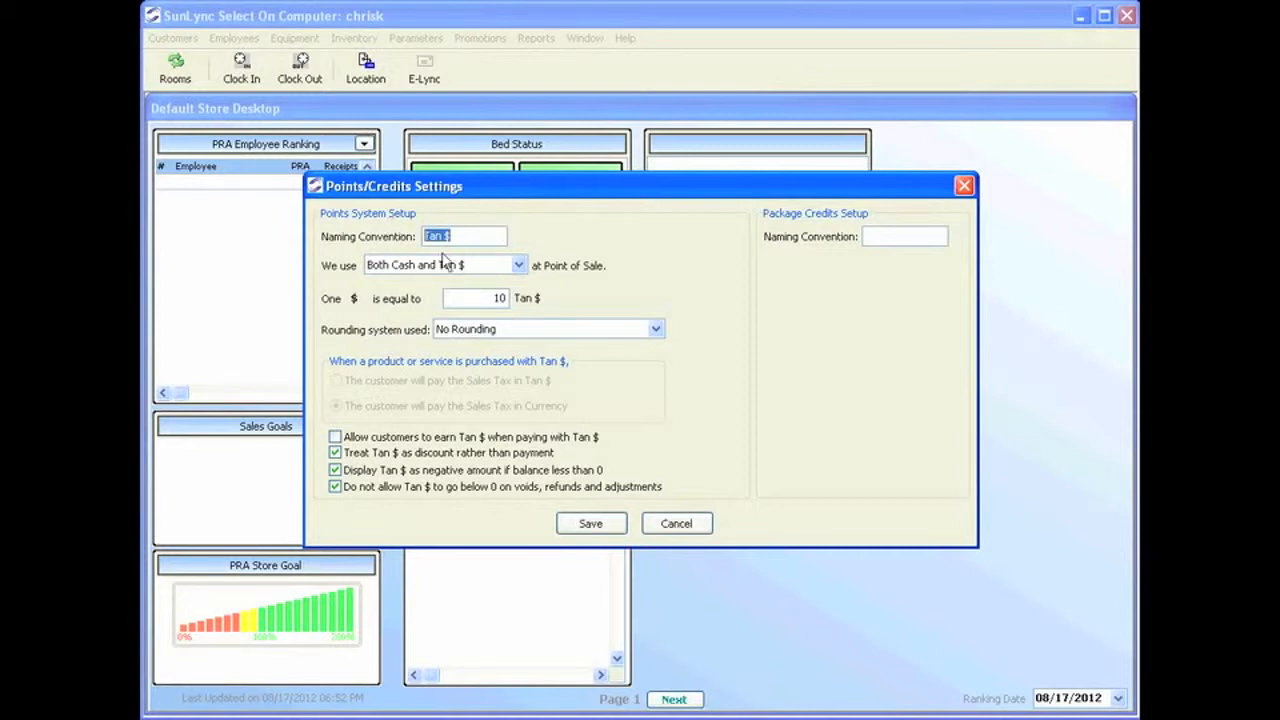
pyautogui.click(518, 266)
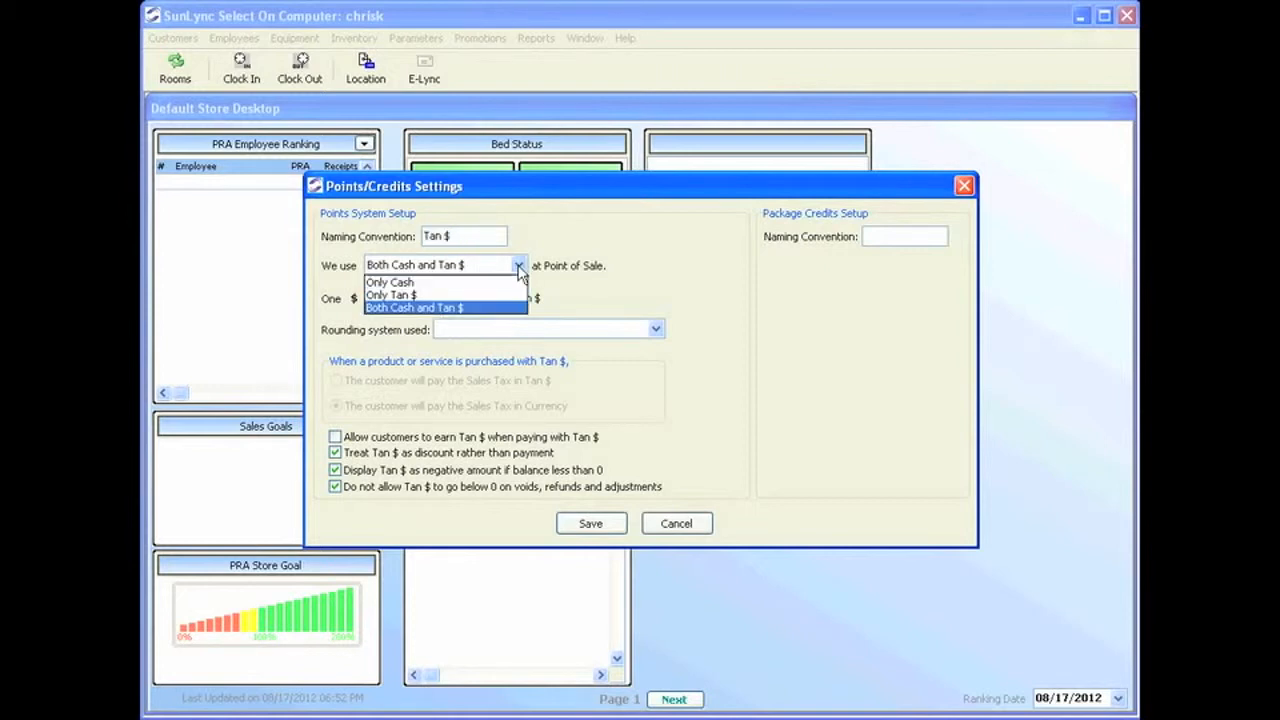
pyautogui.click(447, 306)
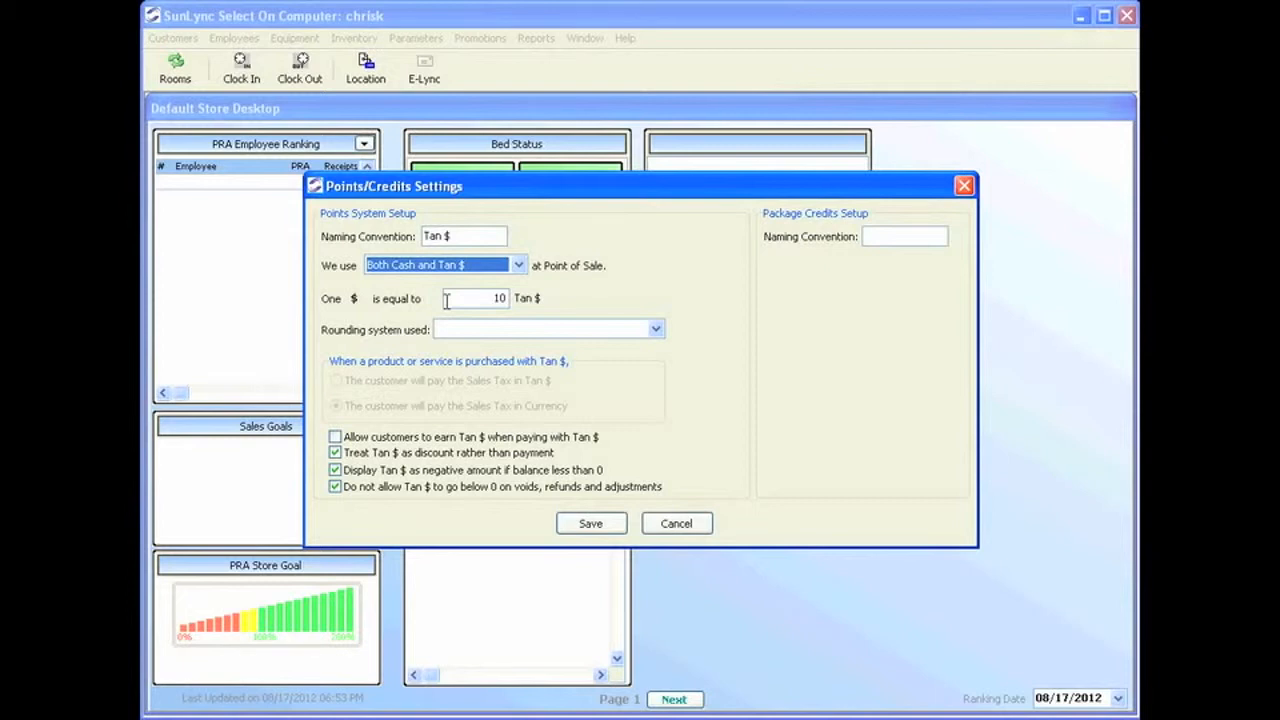
# Keep one dollar equal to 10 Tan $ and set the Tan $ rounding system to No Rounding.
pyautogui.click(446, 300)
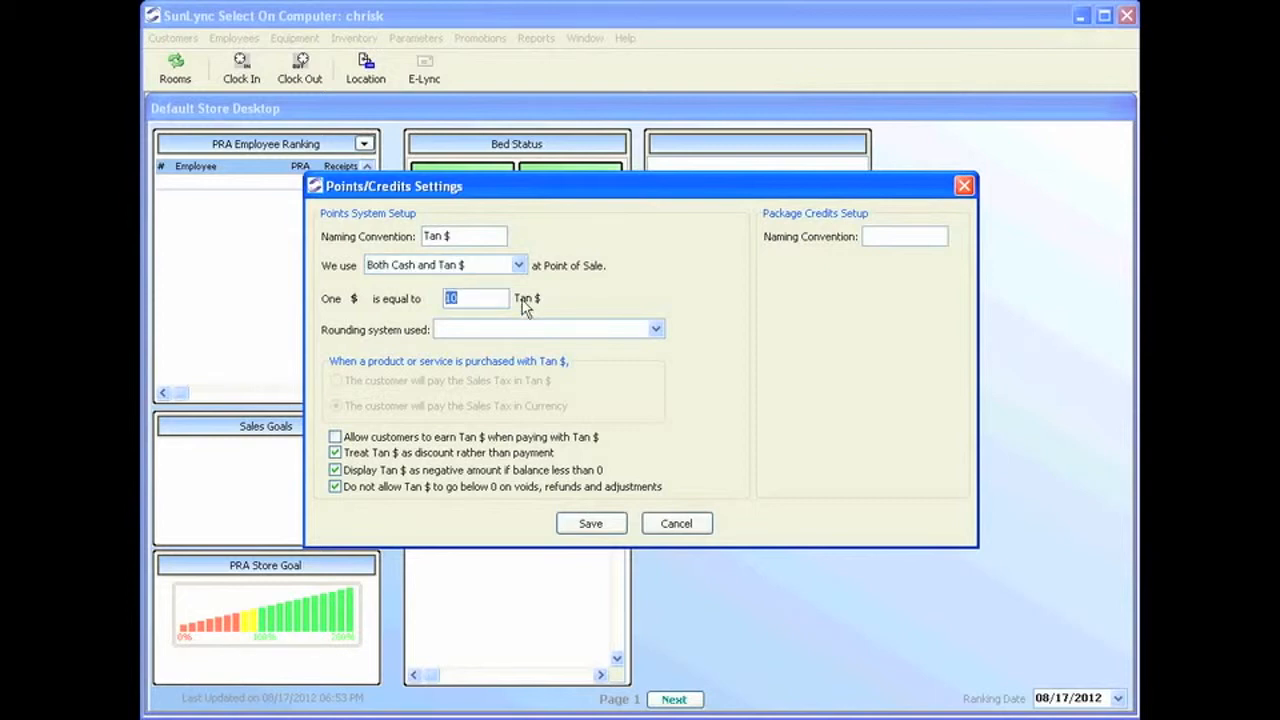
pyautogui.click(490, 294)
pyautogui.click(469, 327)
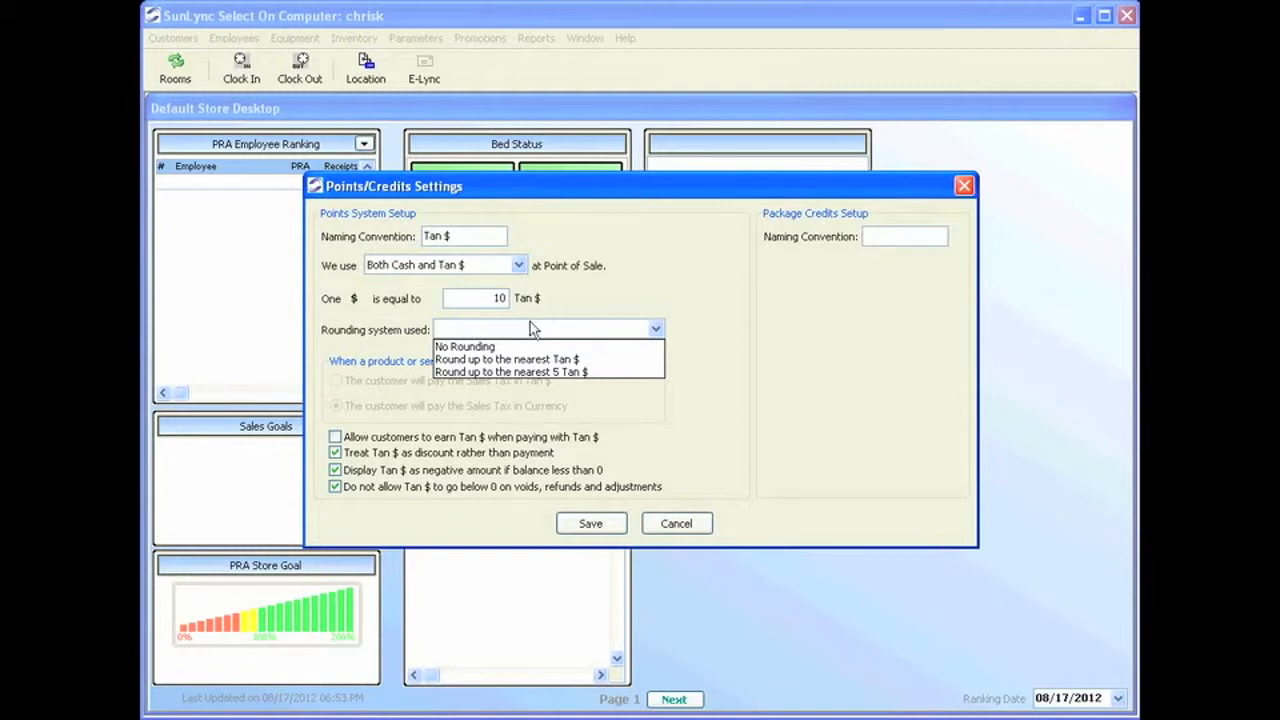
pyautogui.click(518, 347)
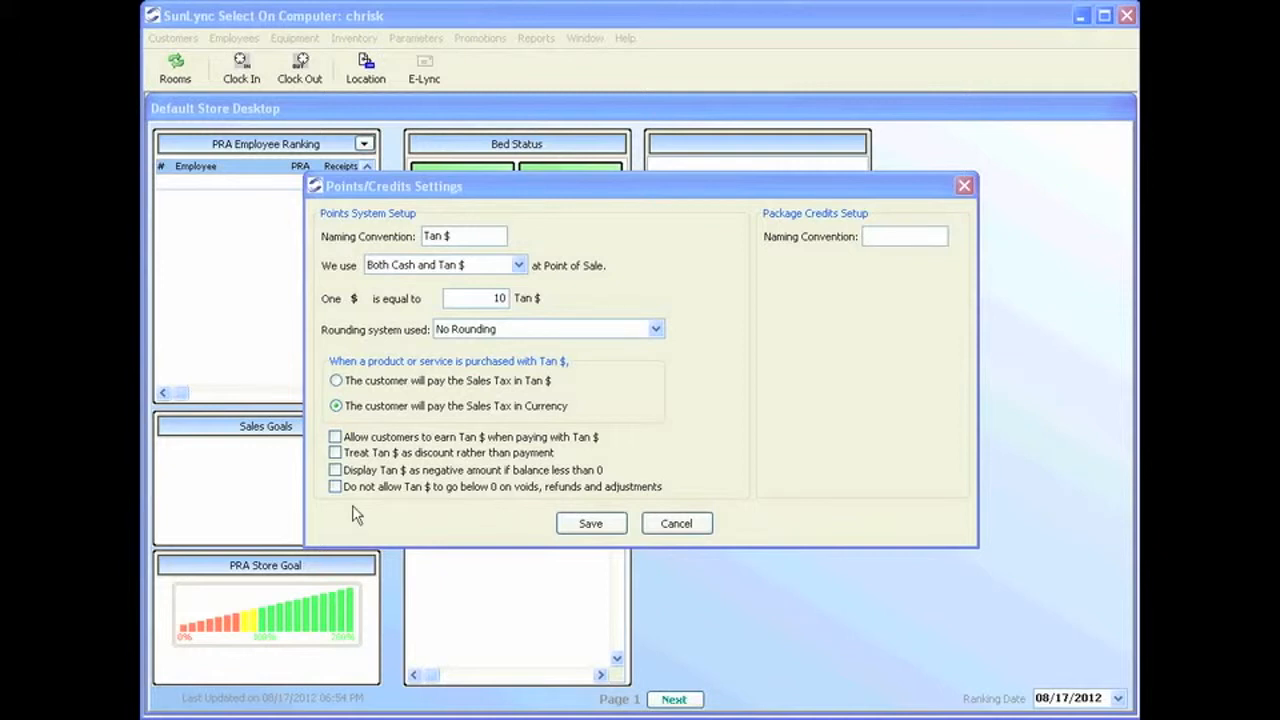
# Set Tan $ options: discount treatment, negative display below 0, and no going below 0 on voids/refunds.
pyautogui.click(335, 452)
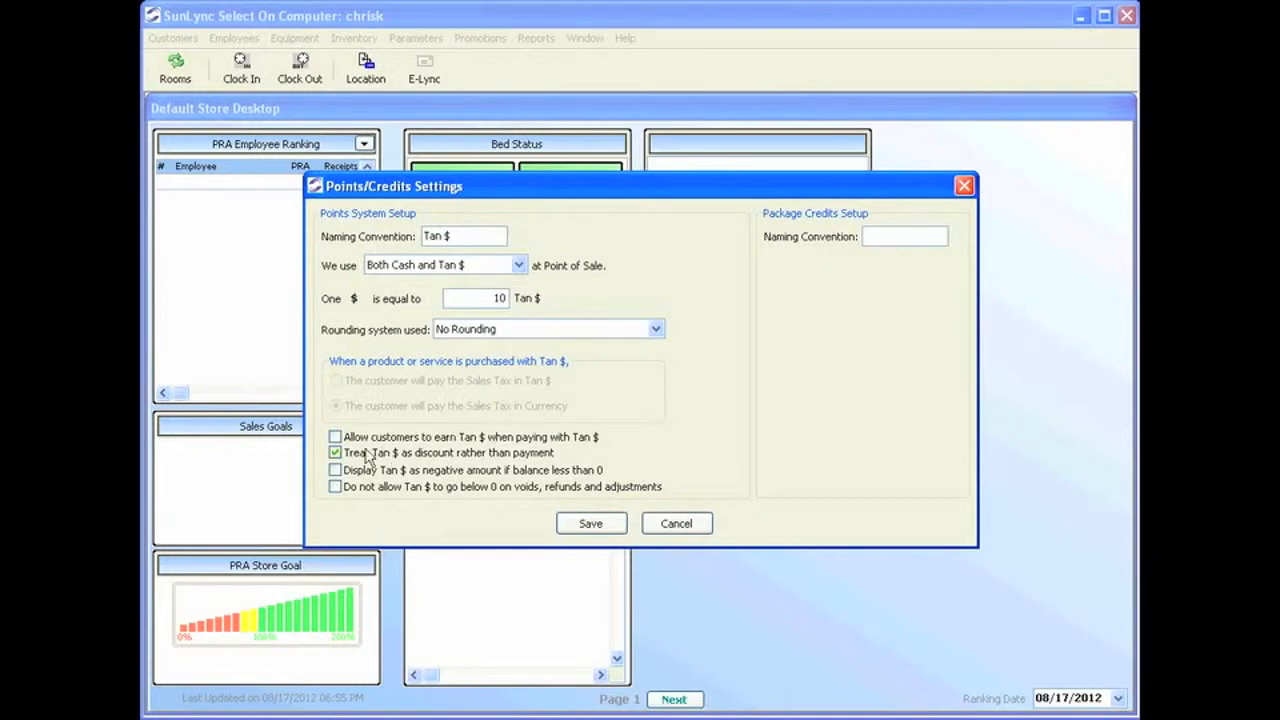
pyautogui.click(335, 470)
pyautogui.click(336, 487)
# Name package credits 'Points' and save the Points/Credits Settings.
pyautogui.click(910, 235)
pyautogui.write('Points')
pyautogui.click(587, 525)
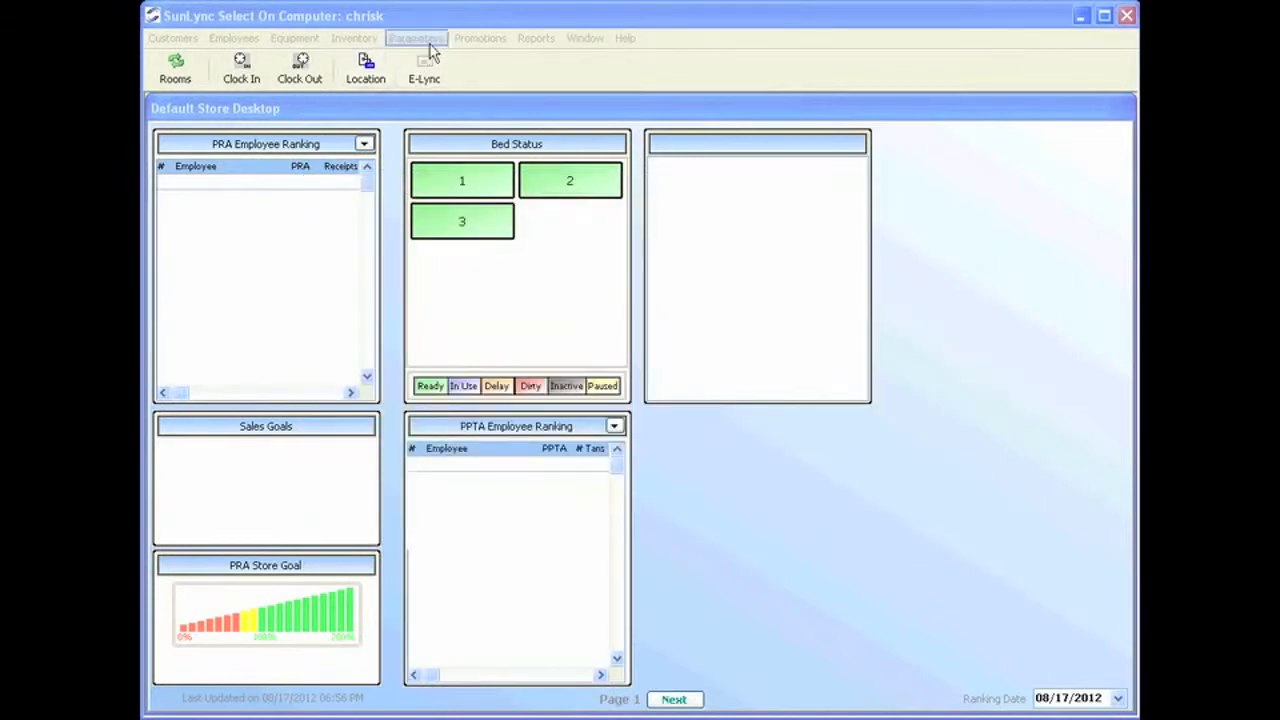
# Move Courtesy Tans above Walk-in in the POS Sort Options list, save the order and close it.
pyautogui.click(430, 44)
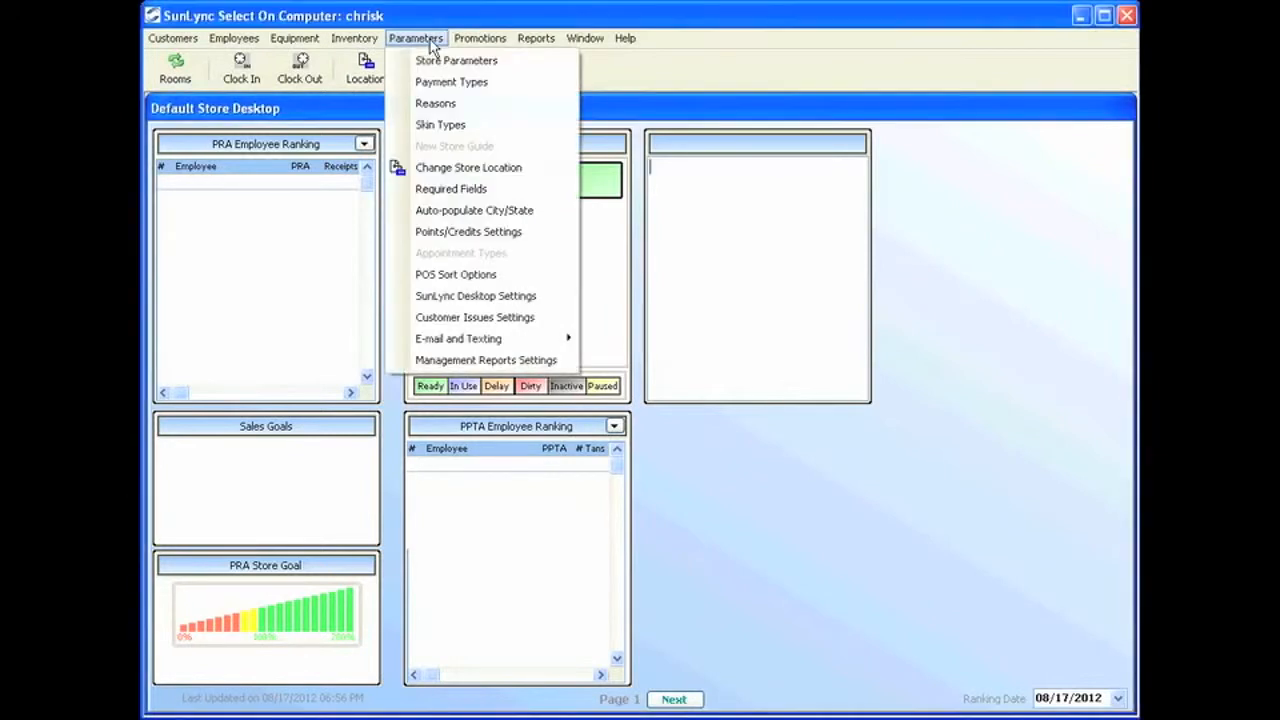
pyautogui.click(449, 275)
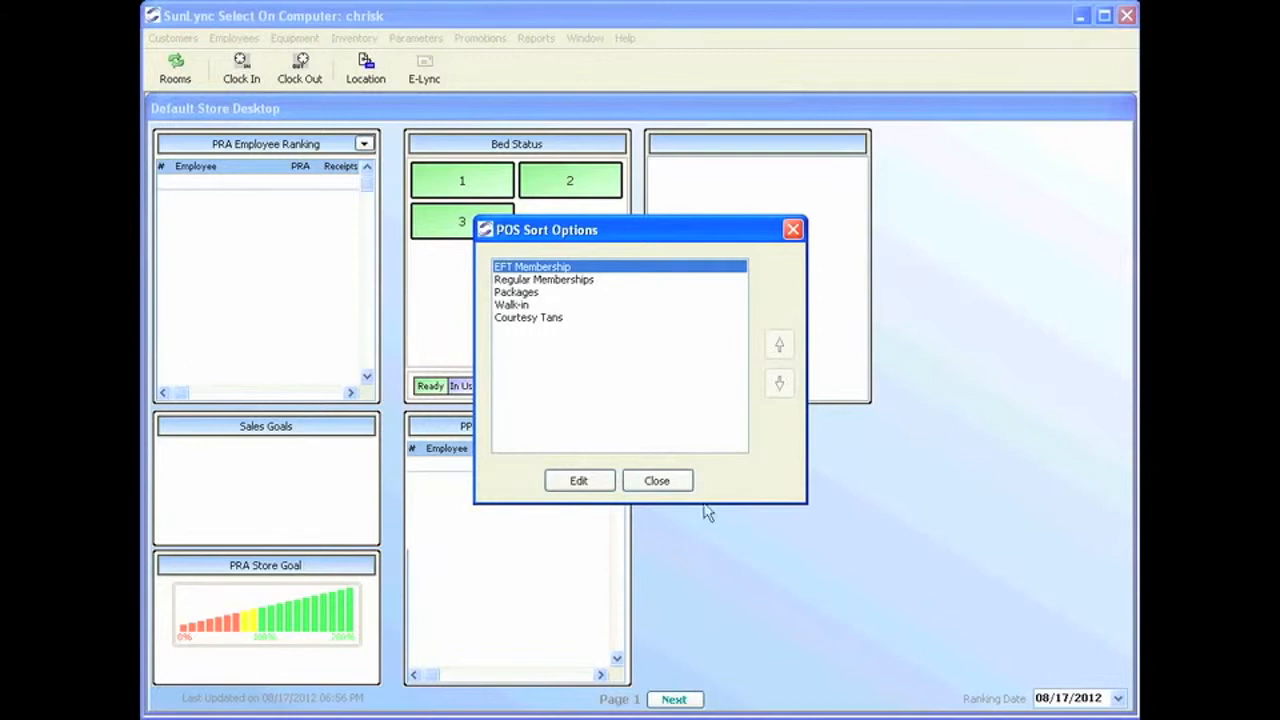
pyautogui.click(590, 479)
pyautogui.click(552, 318)
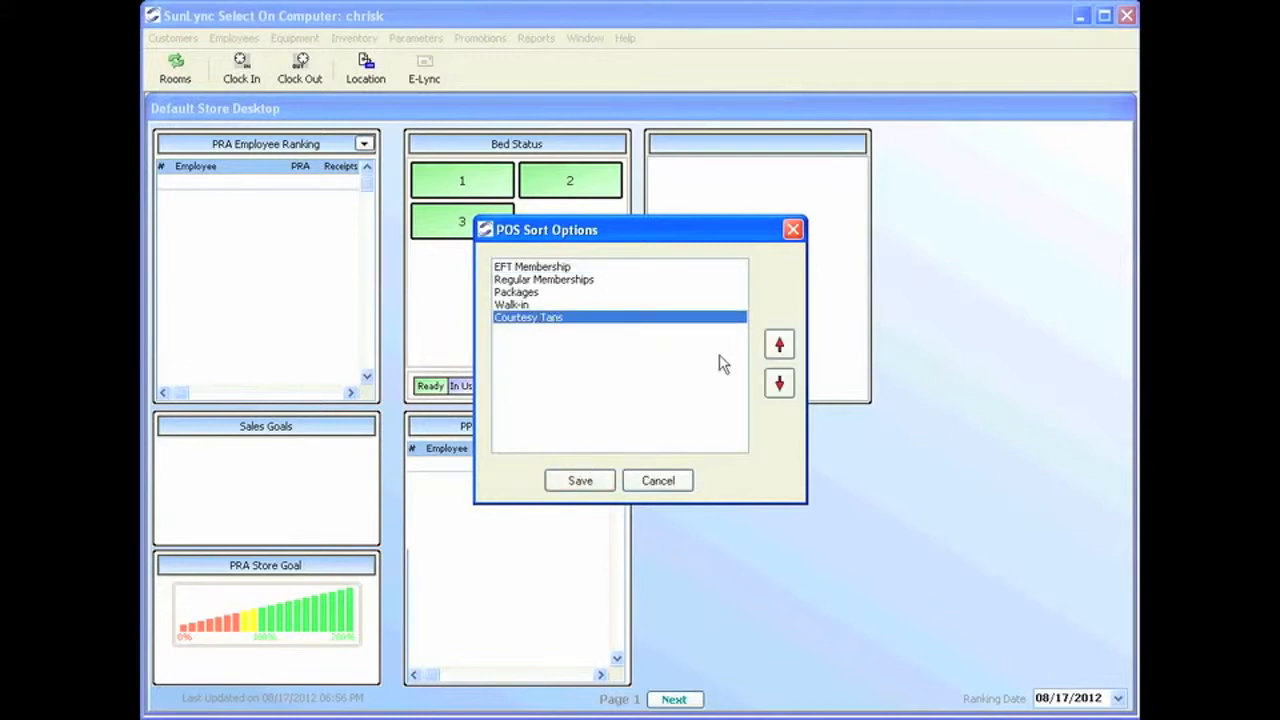
pyautogui.click(779, 344)
pyautogui.click(610, 481)
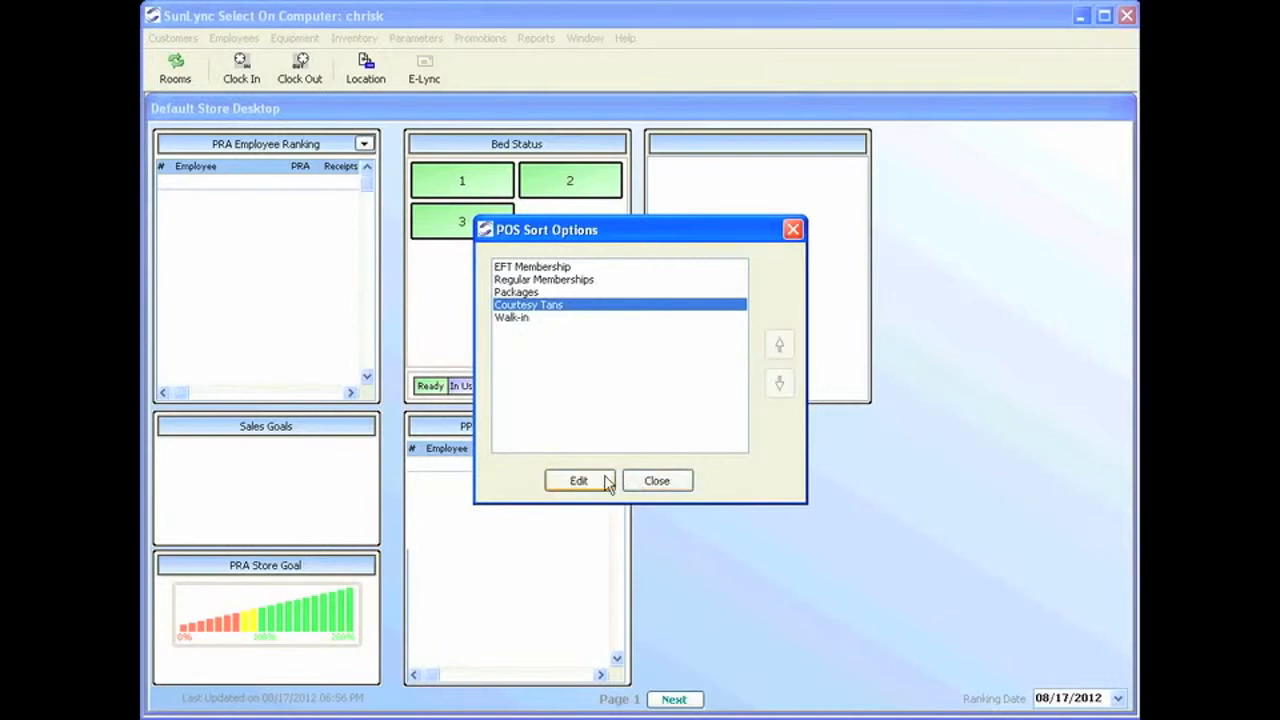
pyautogui.click(678, 492)
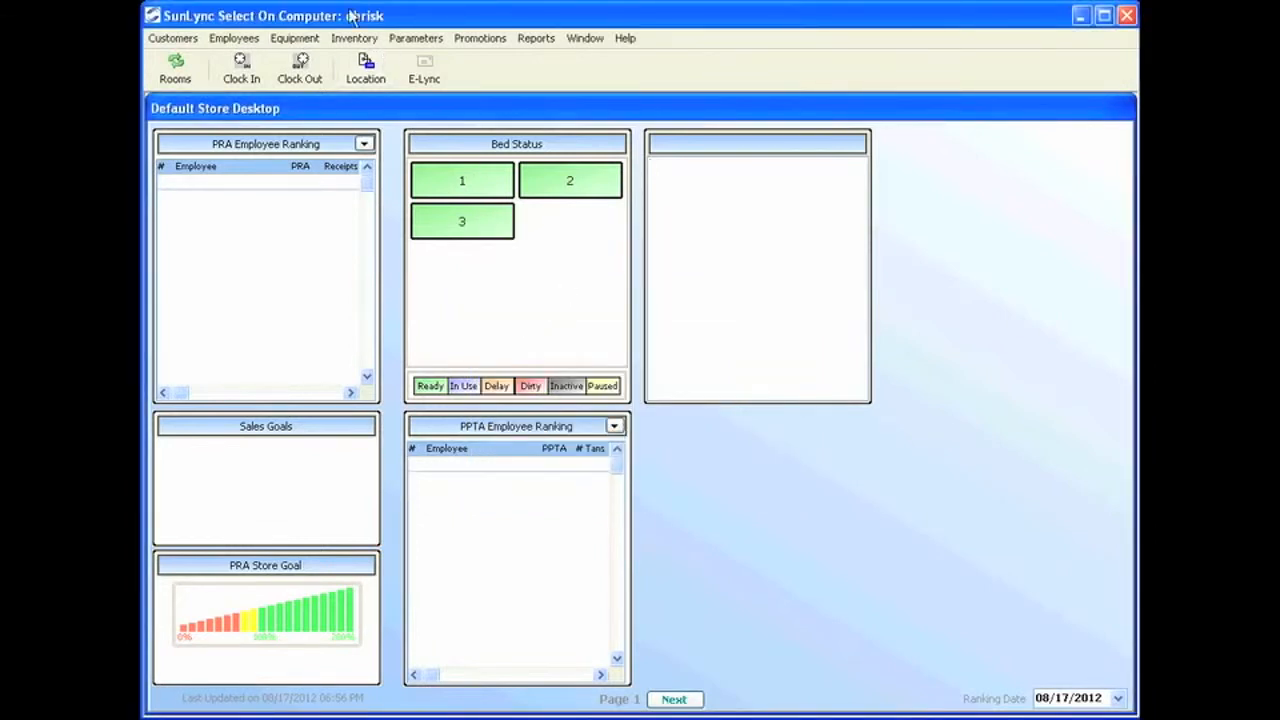
pyautogui.click(416, 38)
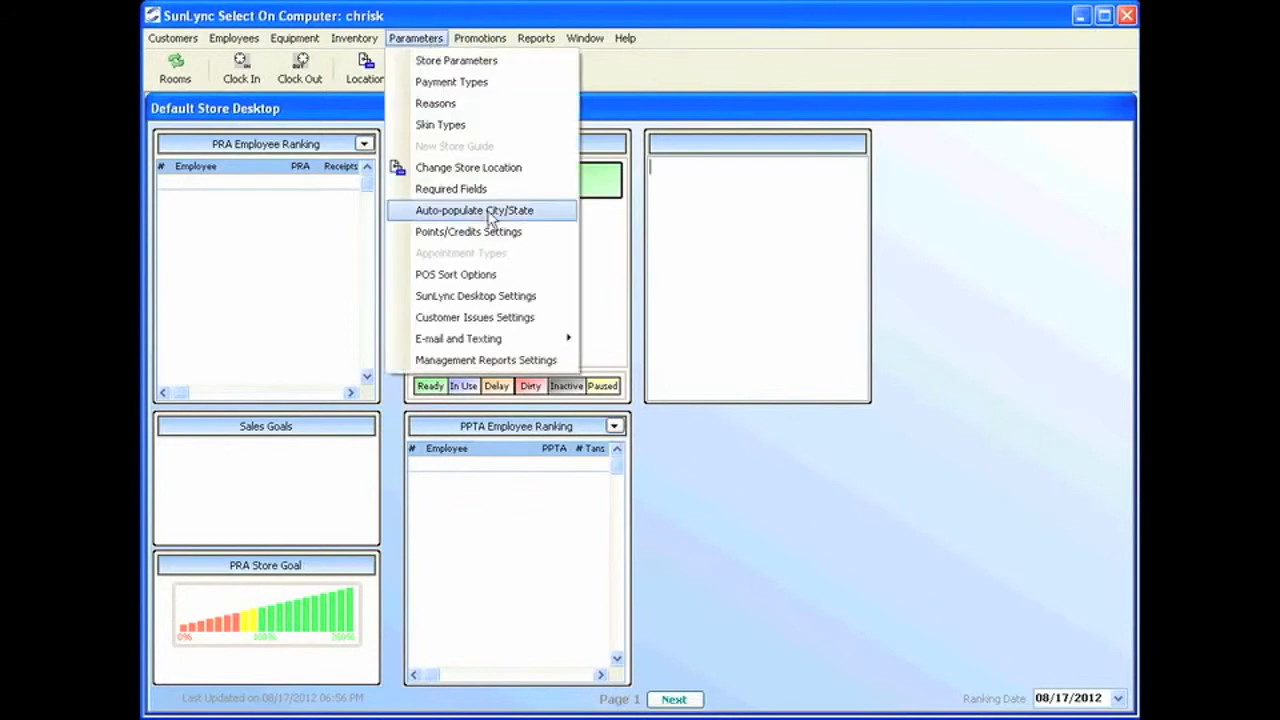
# Open SunLync Desktop Settings to show the Default Settings sales goals.
pyautogui.click(505, 296)
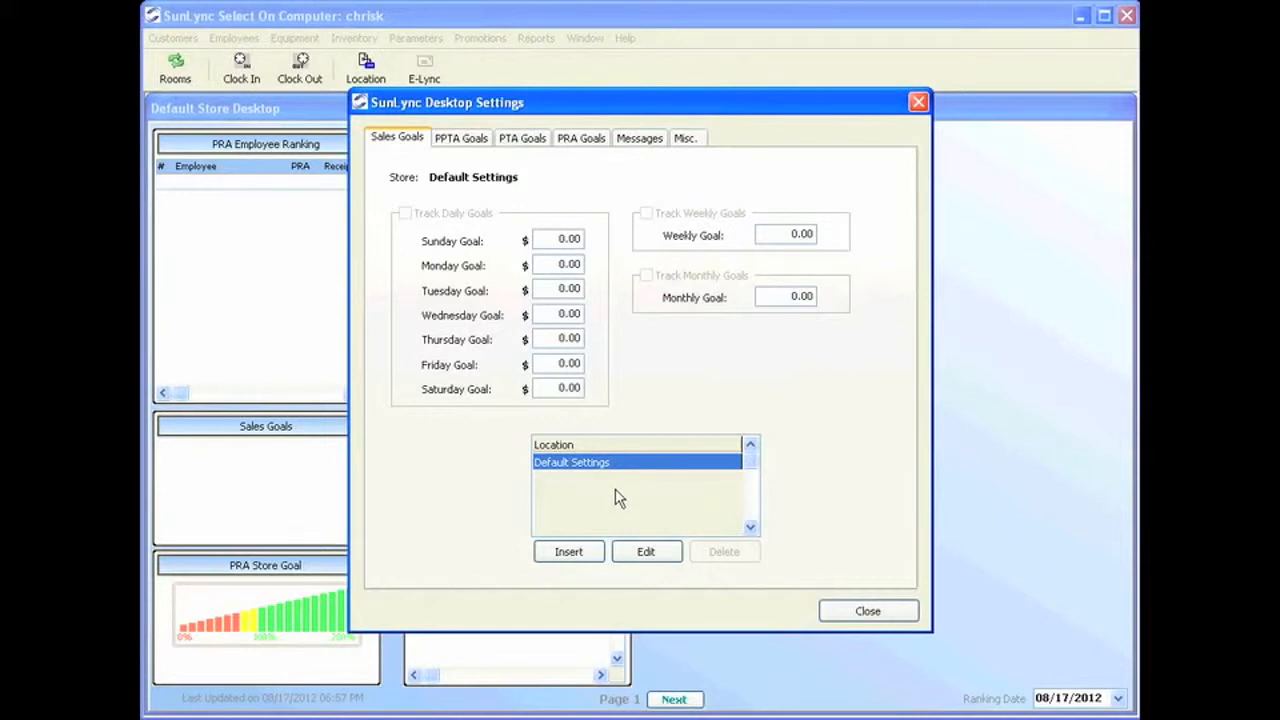
# Insert a Default Store goal set with daily, weekly and monthly tracking turned on.
pyautogui.click(565, 556)
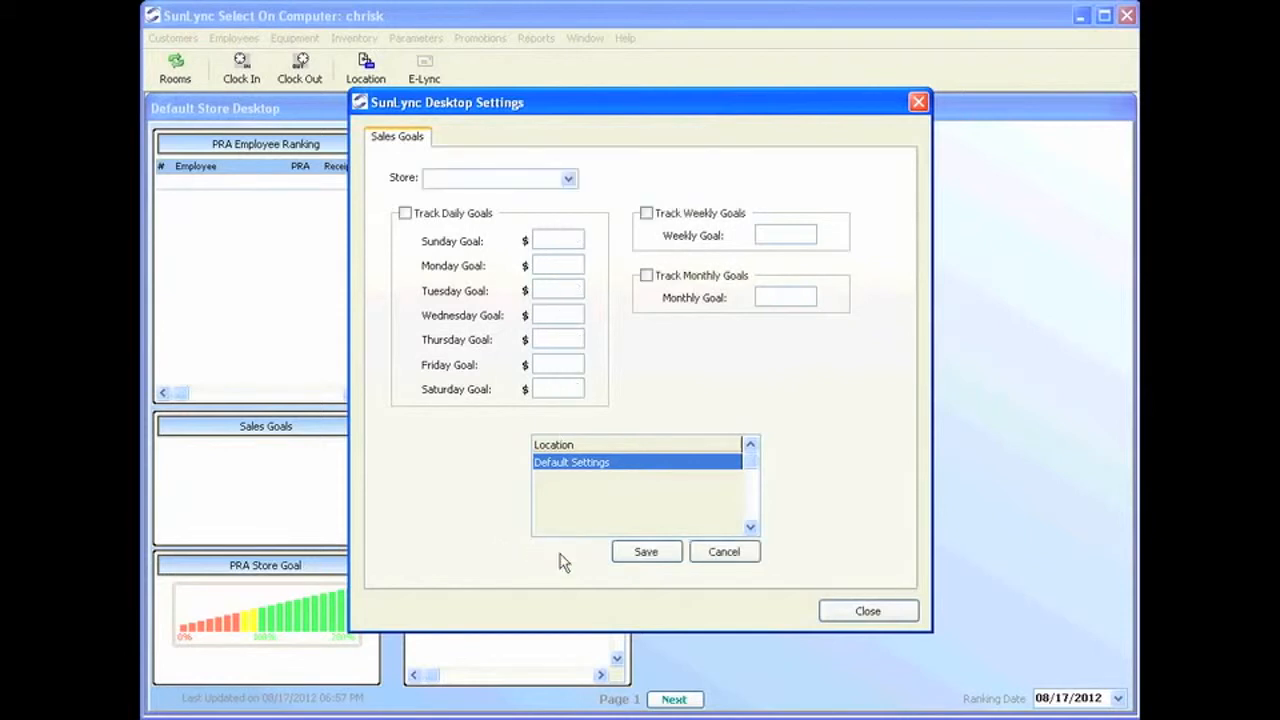
pyautogui.click(567, 179)
pyautogui.click(500, 210)
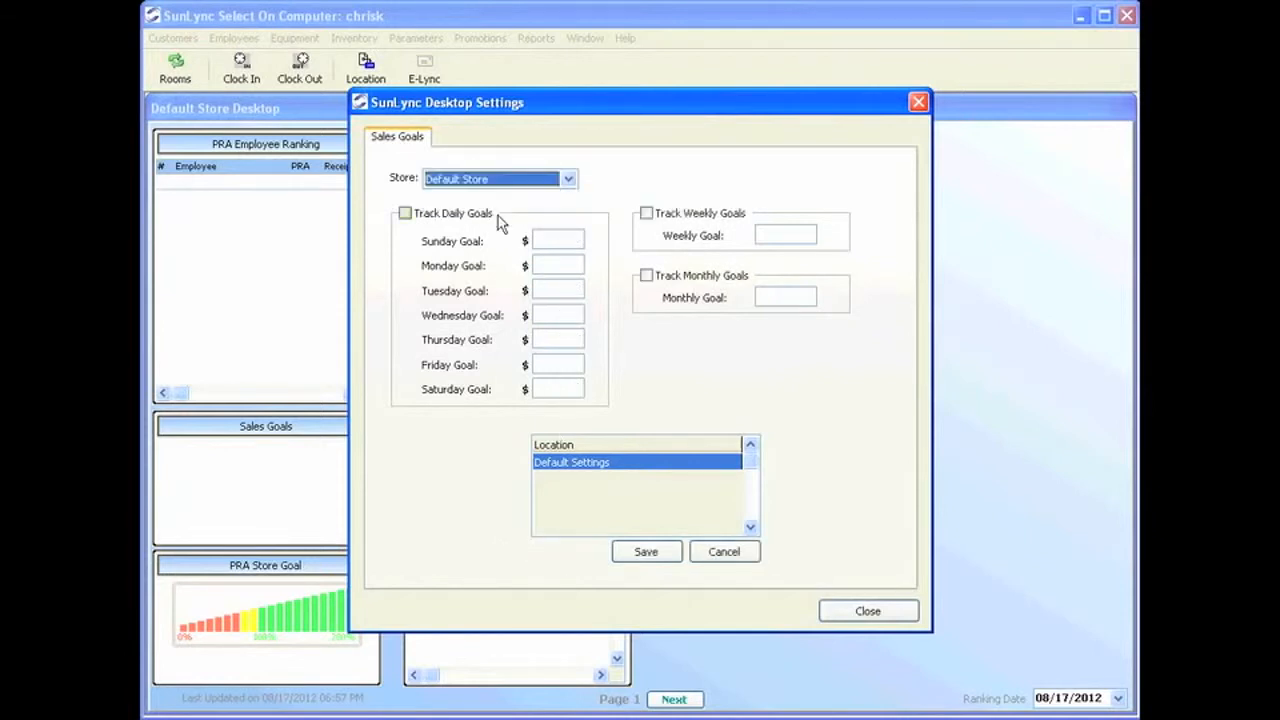
pyautogui.click(404, 214)
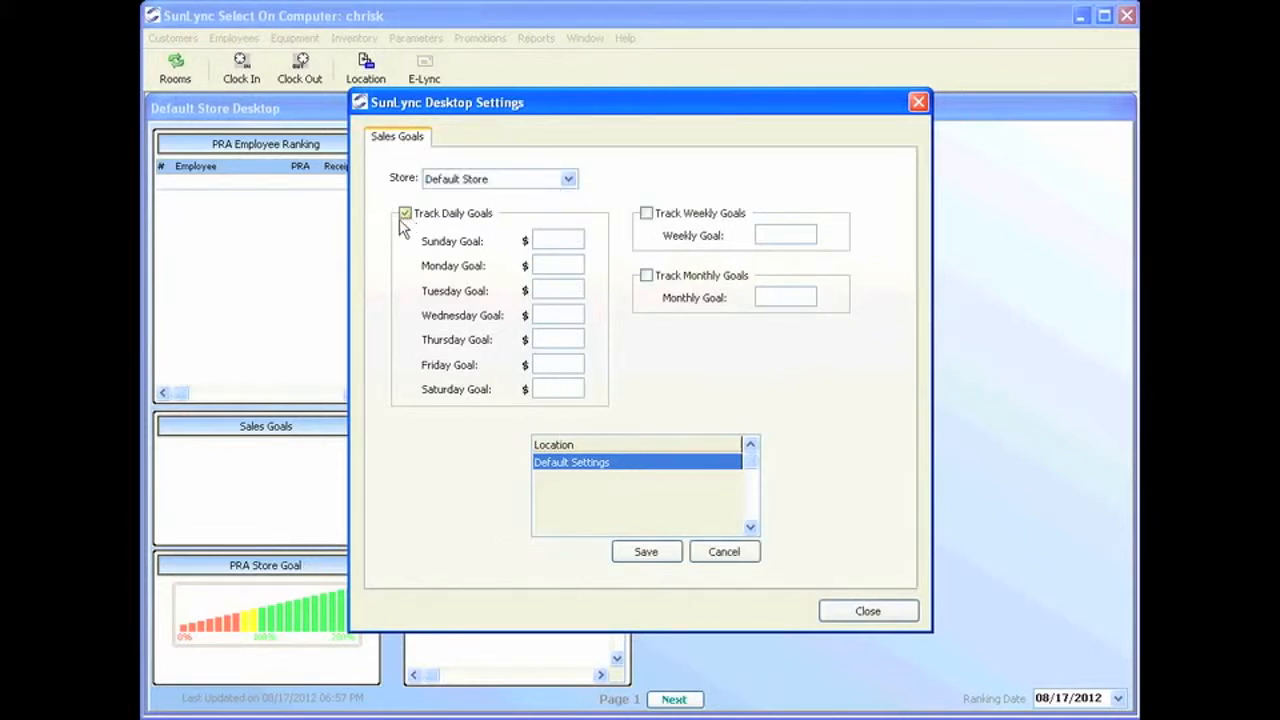
pyautogui.click(647, 214)
pyautogui.click(647, 276)
# Enter a weekly goal of 4500 and a monthly goal of 12000.
pyautogui.click(790, 235)
pyautogui.write('4500')
pyautogui.click(778, 294)
pyautogui.write('900')
pyautogui.press('BackSpace')
pyautogui.press('BackSpace')
pyautogui.press('BackSpace')
pyautogui.write('12000')
# Set each day's goal, Sunday through Saturday, to 500 and save the Default Store goals.
pyautogui.click(549, 241)
pyautogui.write('500')
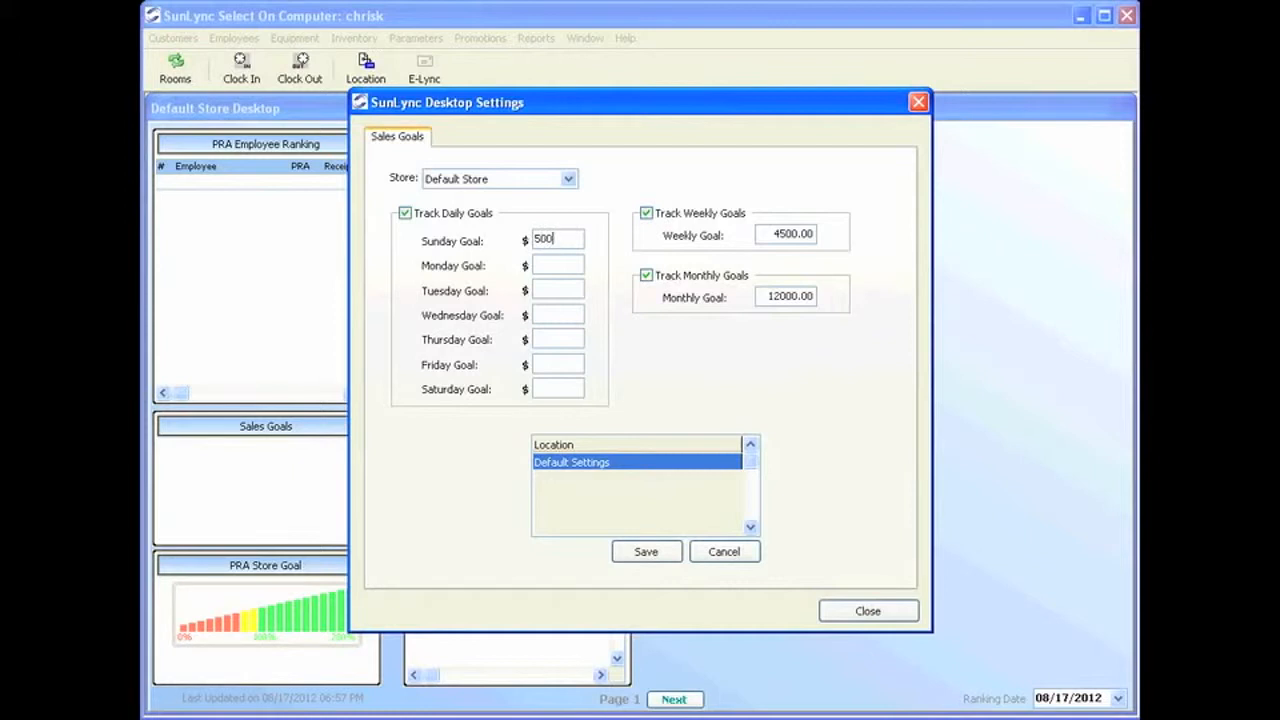
pyautogui.press('Tab')
pyautogui.write('500')
pyautogui.press('Tab')
pyautogui.write('500')
pyautogui.press('Tab')
pyautogui.write('500')
pyautogui.press('Tab')
pyautogui.write('500')
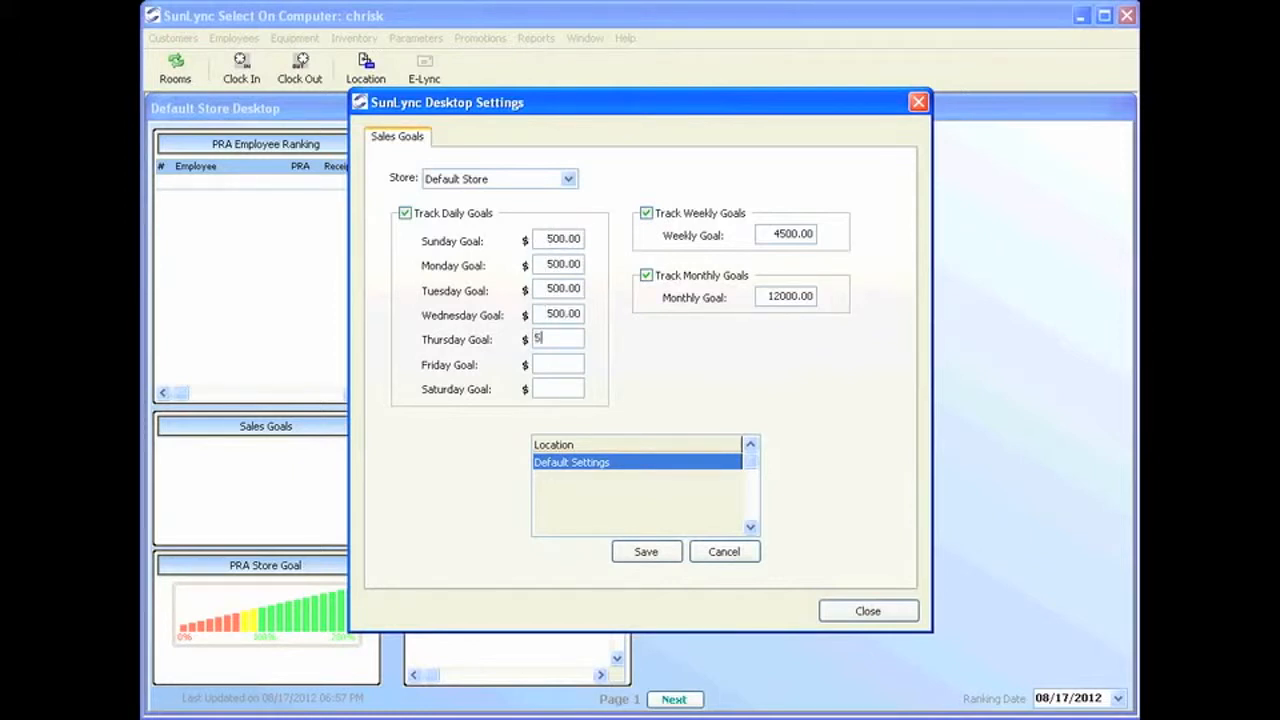
pyautogui.press('Tab')
pyautogui.write('500')
pyautogui.press('Tab')
pyautogui.write('500')
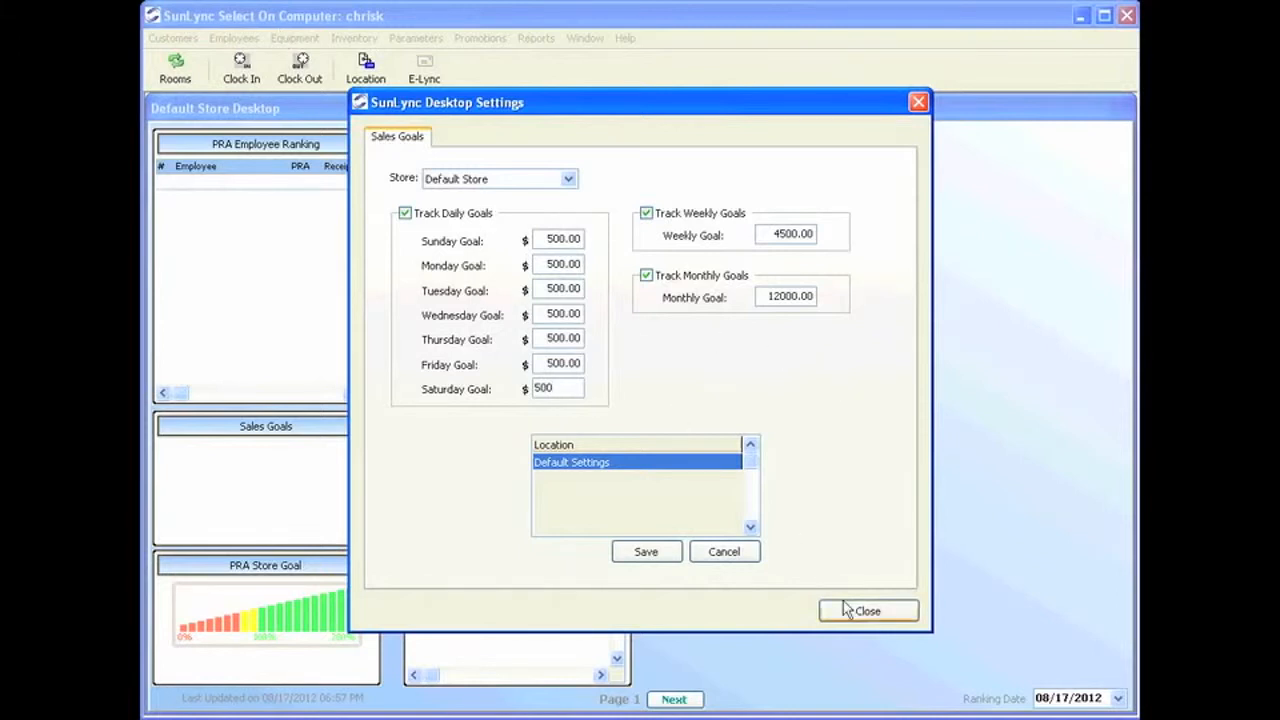
pyautogui.click(642, 555)
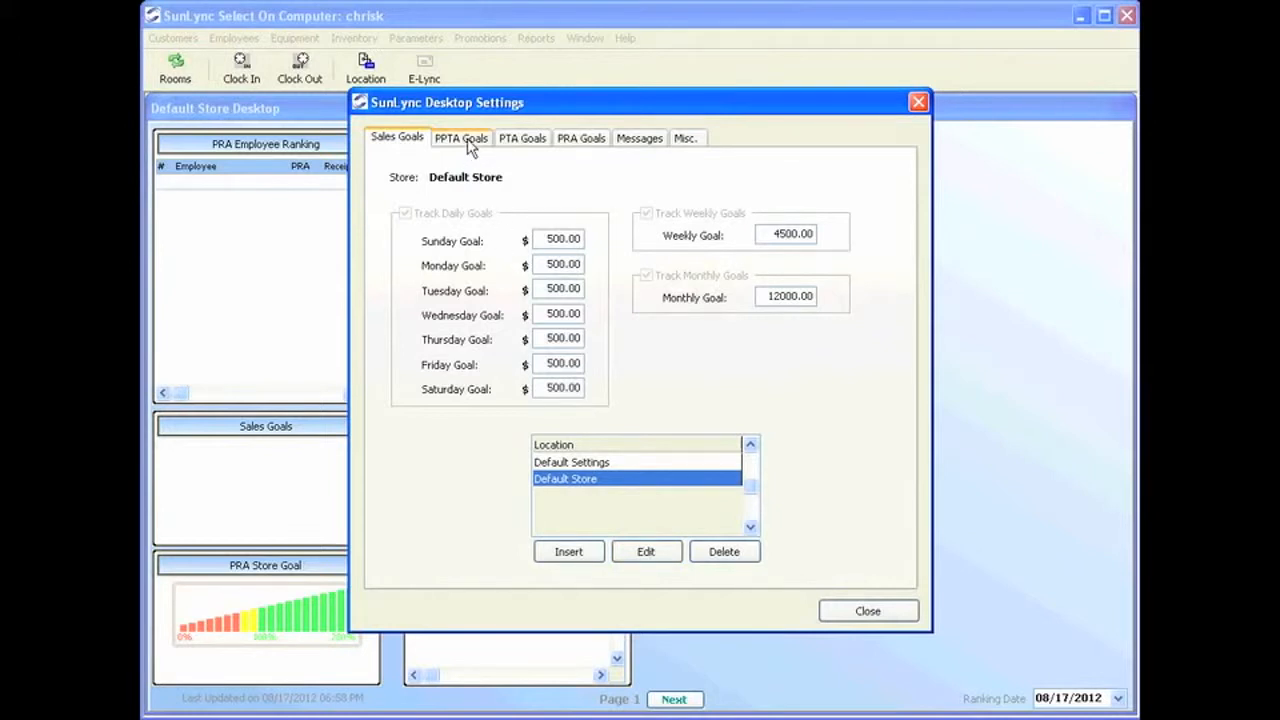
# Switch to the PPTA Goals page, showing an untracked daily goal of 0.00.
pyautogui.click(467, 140)
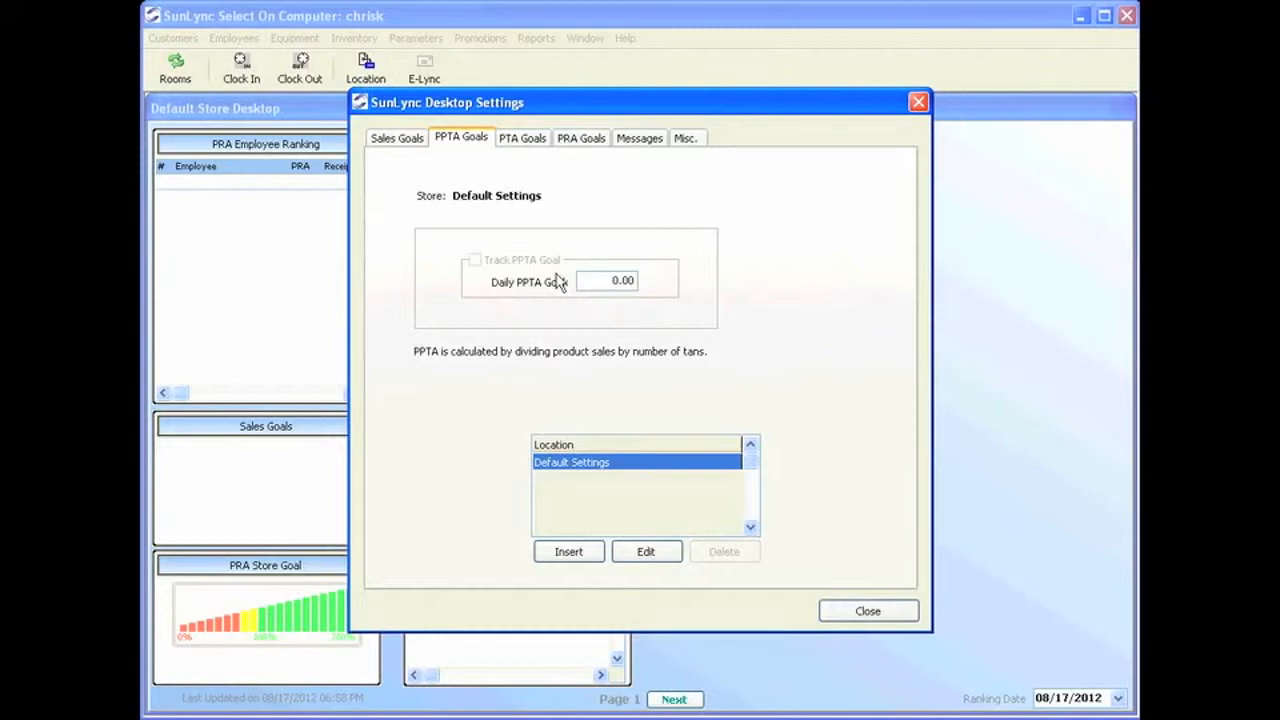
# Look over the PTA and PRA Goals pages, then switch to the Messages page.
pyautogui.click(527, 143)
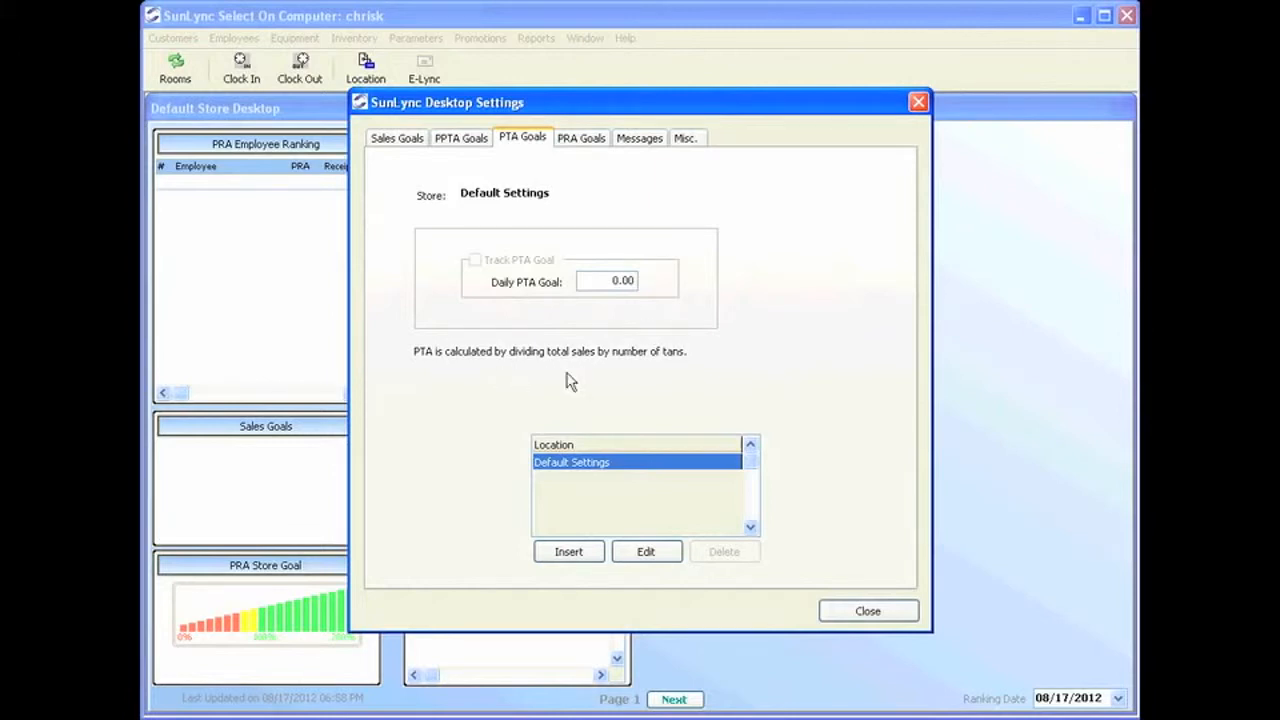
pyautogui.click(571, 137)
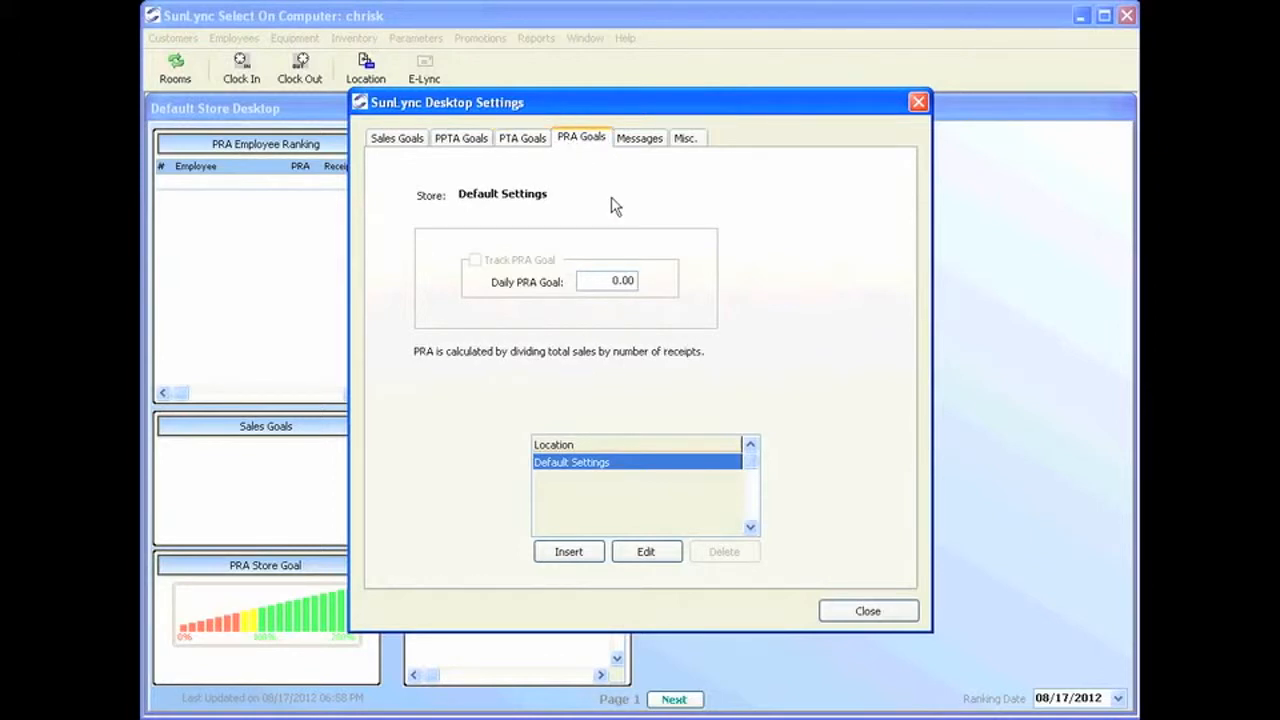
pyautogui.click(636, 138)
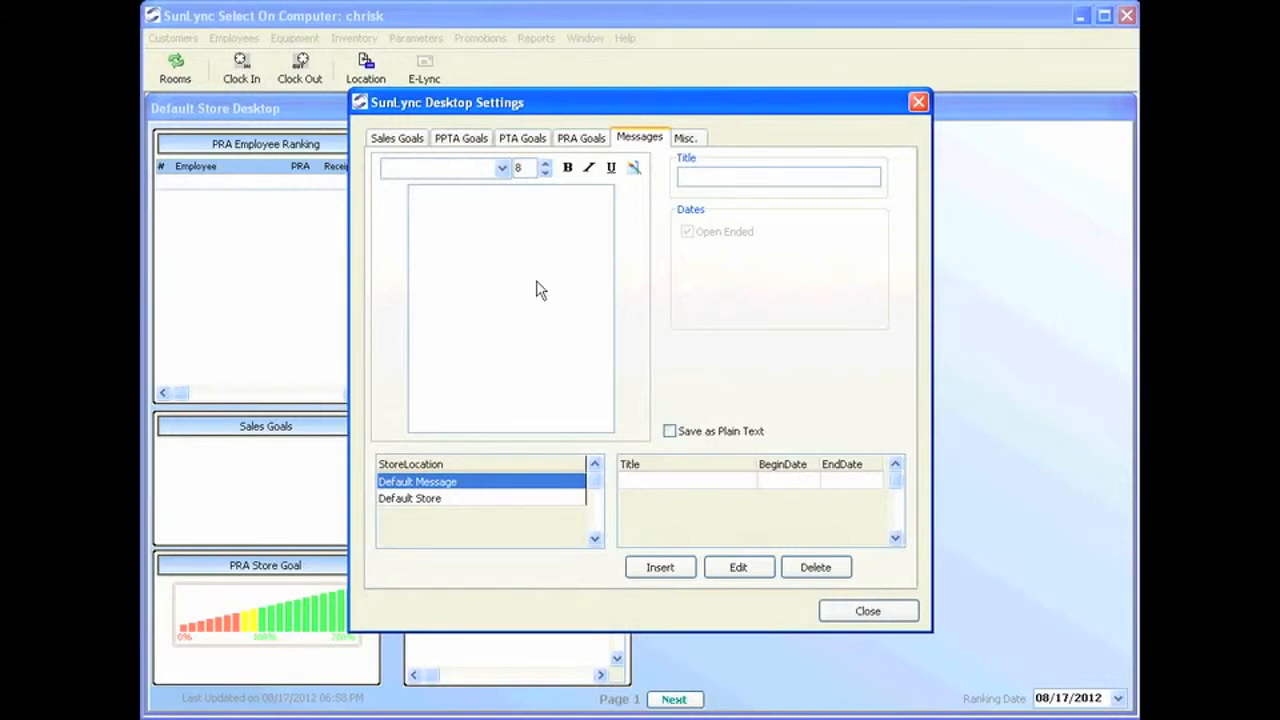
# Edit and save the Misc. settings with Refresh Seconds 60 and weeks starting Monday.
pyautogui.click(690, 139)
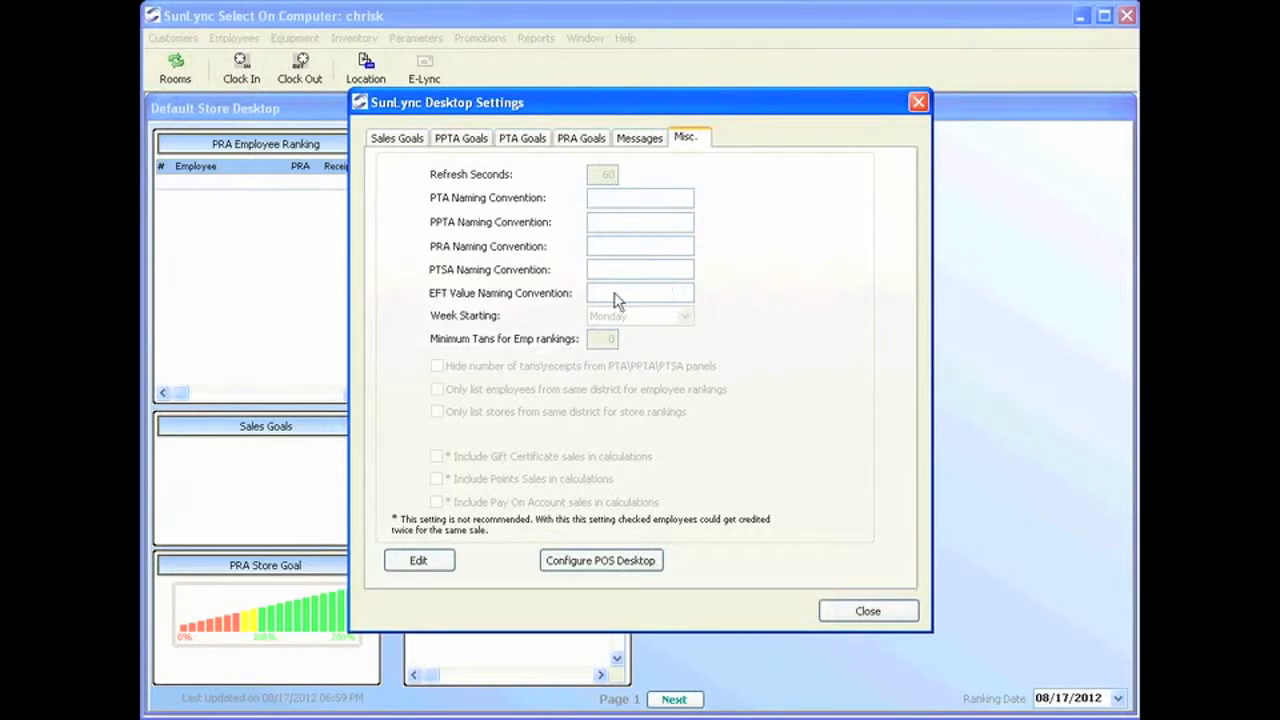
pyautogui.click(418, 557)
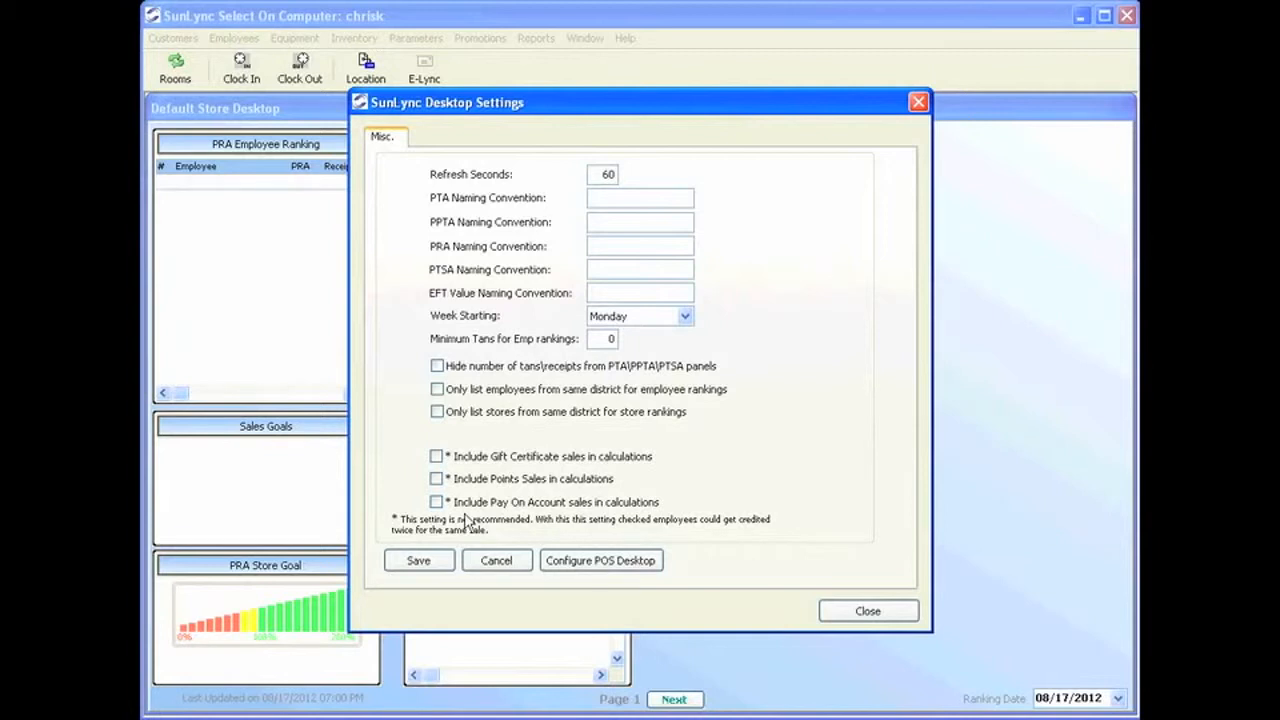
pyautogui.click(418, 561)
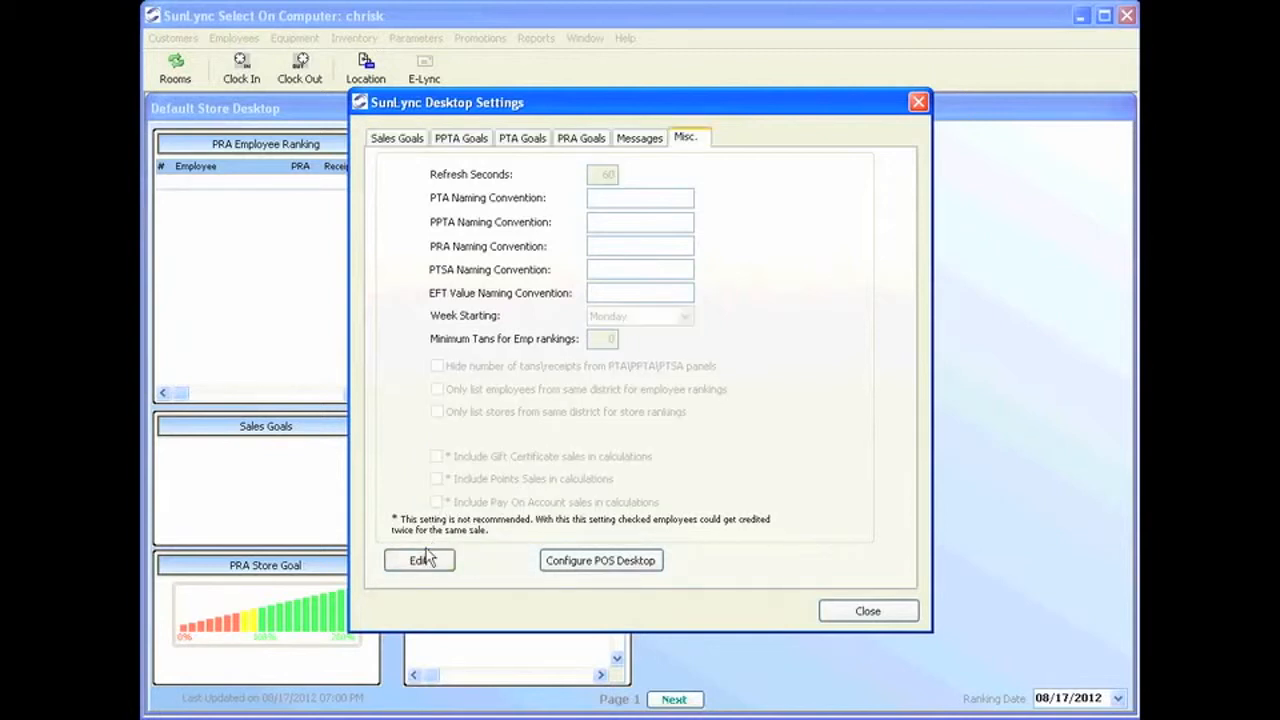
# Start a new POS desktop layout template for Default Store.
pyautogui.click(585, 563)
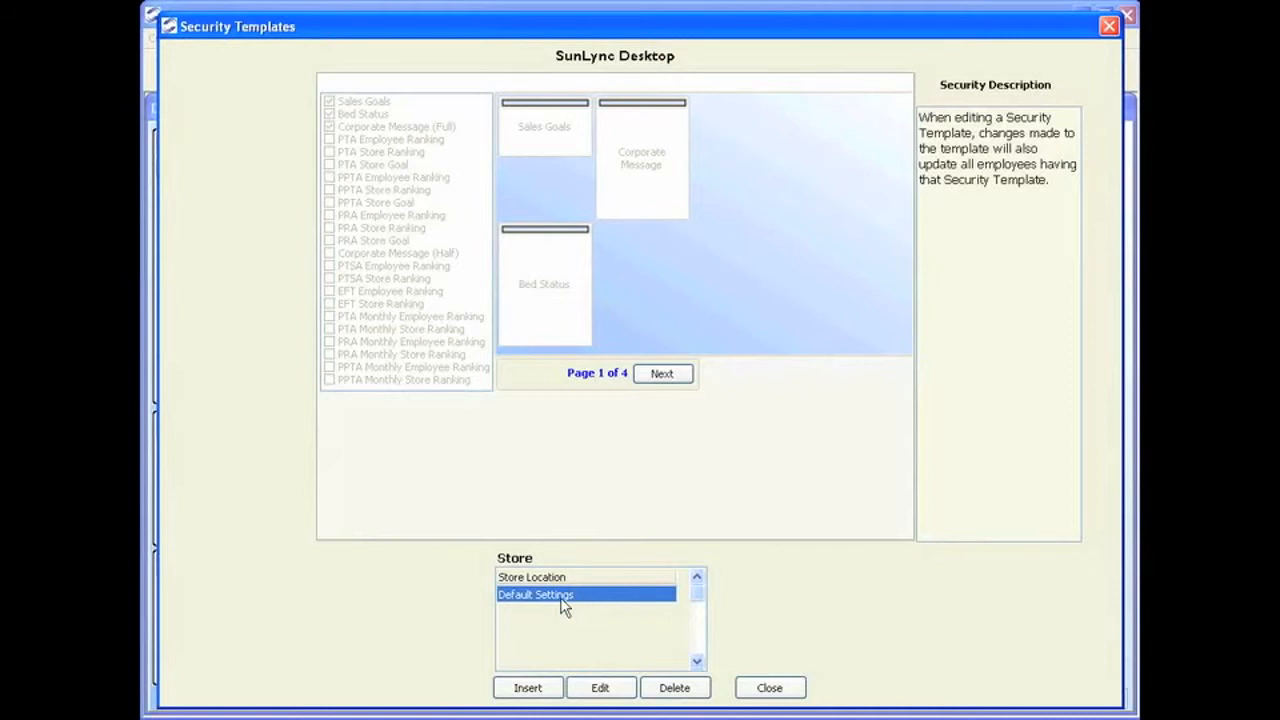
pyautogui.click(549, 700)
pyautogui.click(682, 525)
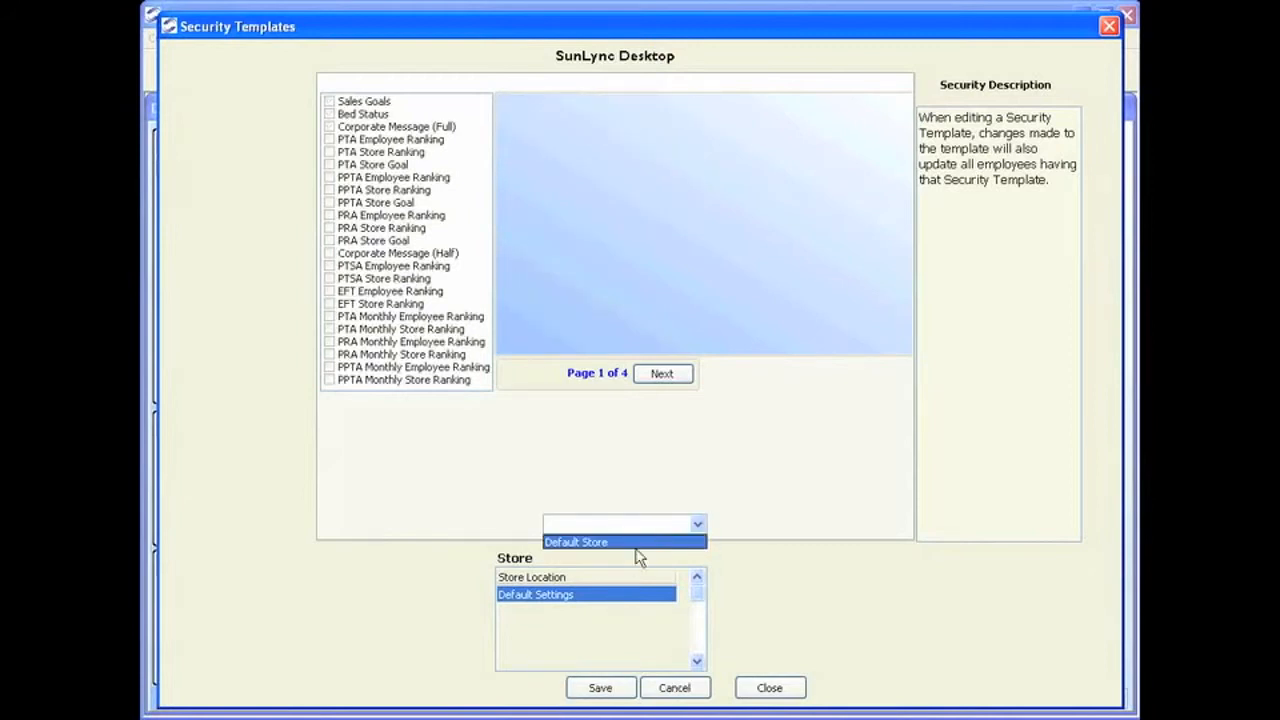
pyautogui.click(630, 542)
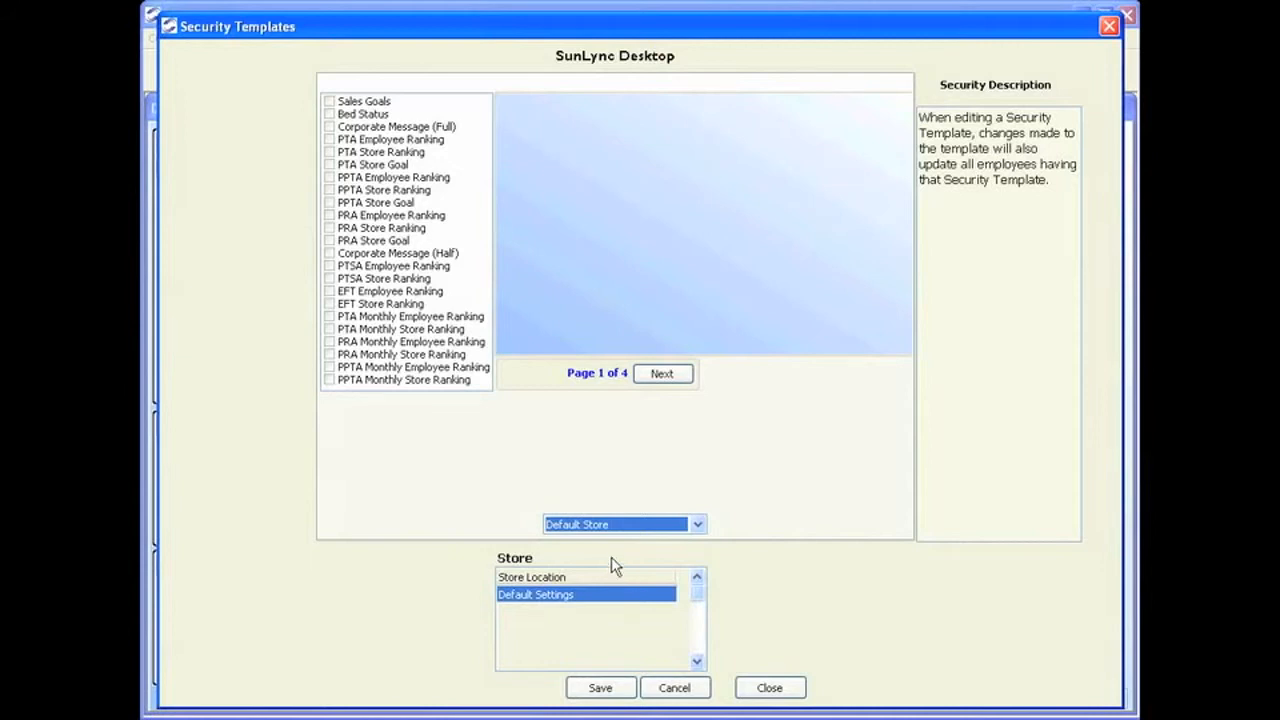
# Add Sales Goals, Bed Status, and PTA, PRA and EFT Employee Ranking panels to the layout.
pyautogui.click(331, 102)
pyautogui.click(330, 114)
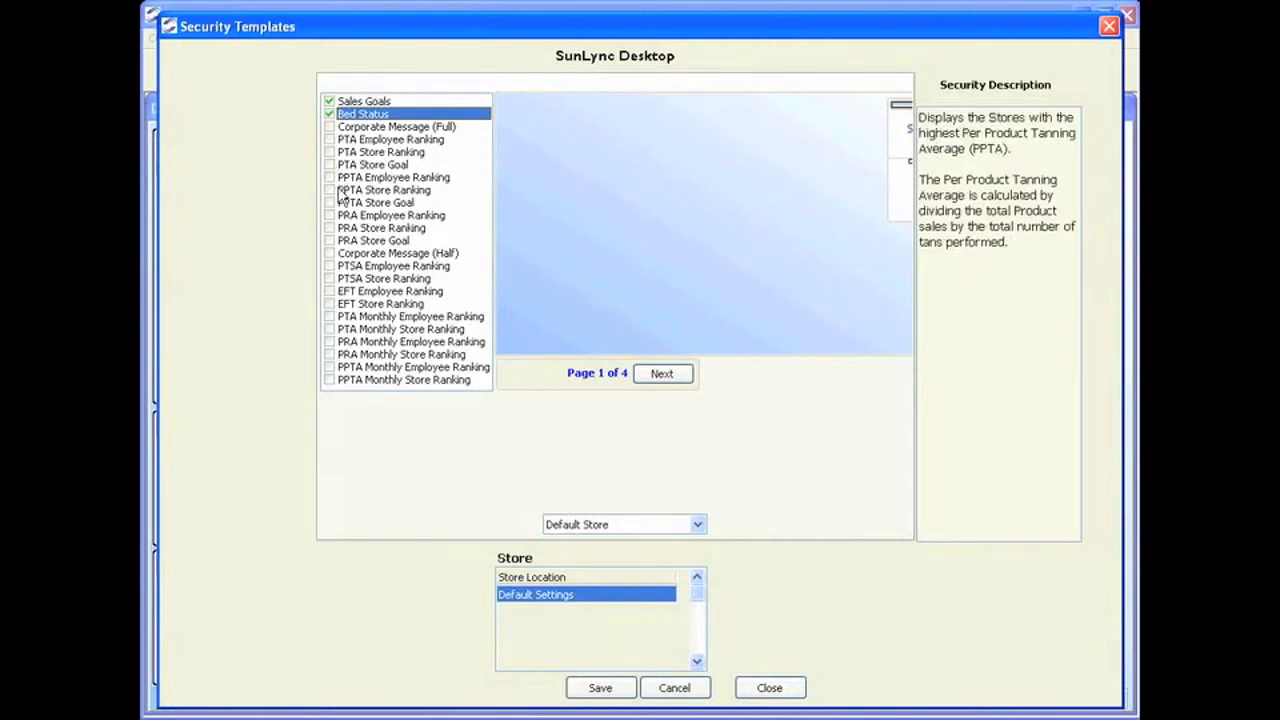
pyautogui.click(341, 140)
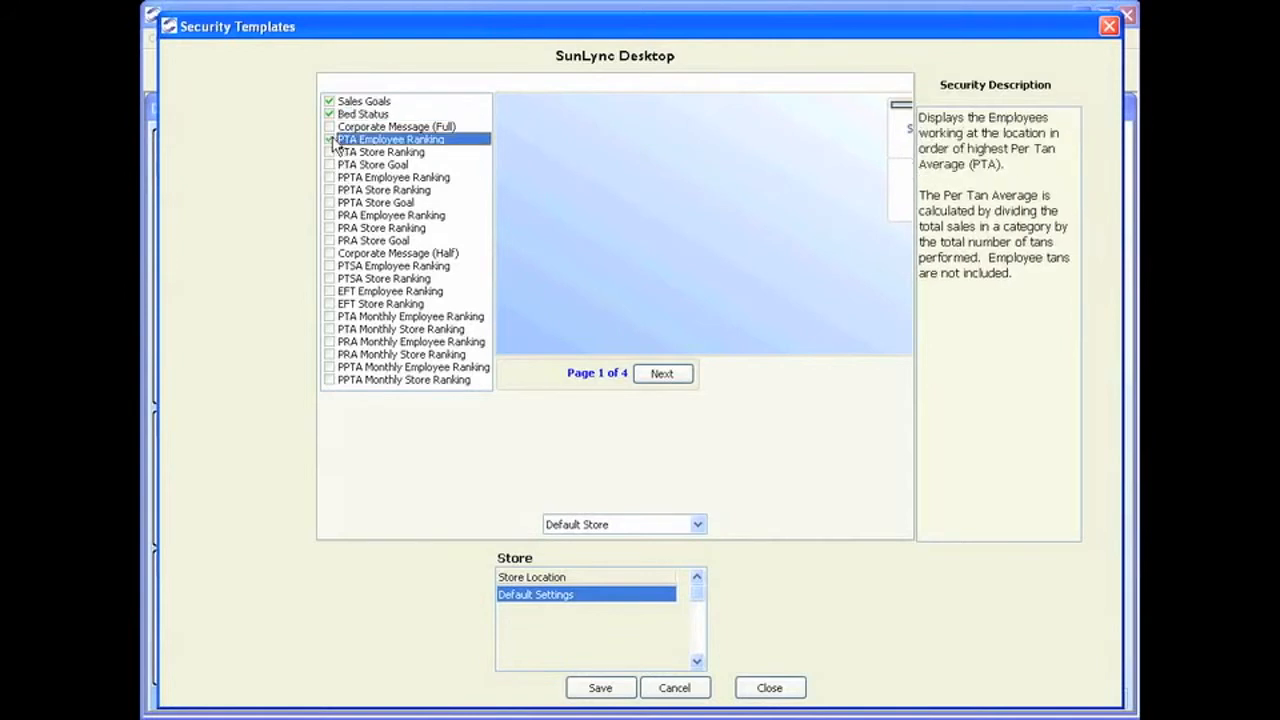
pyautogui.click(329, 140)
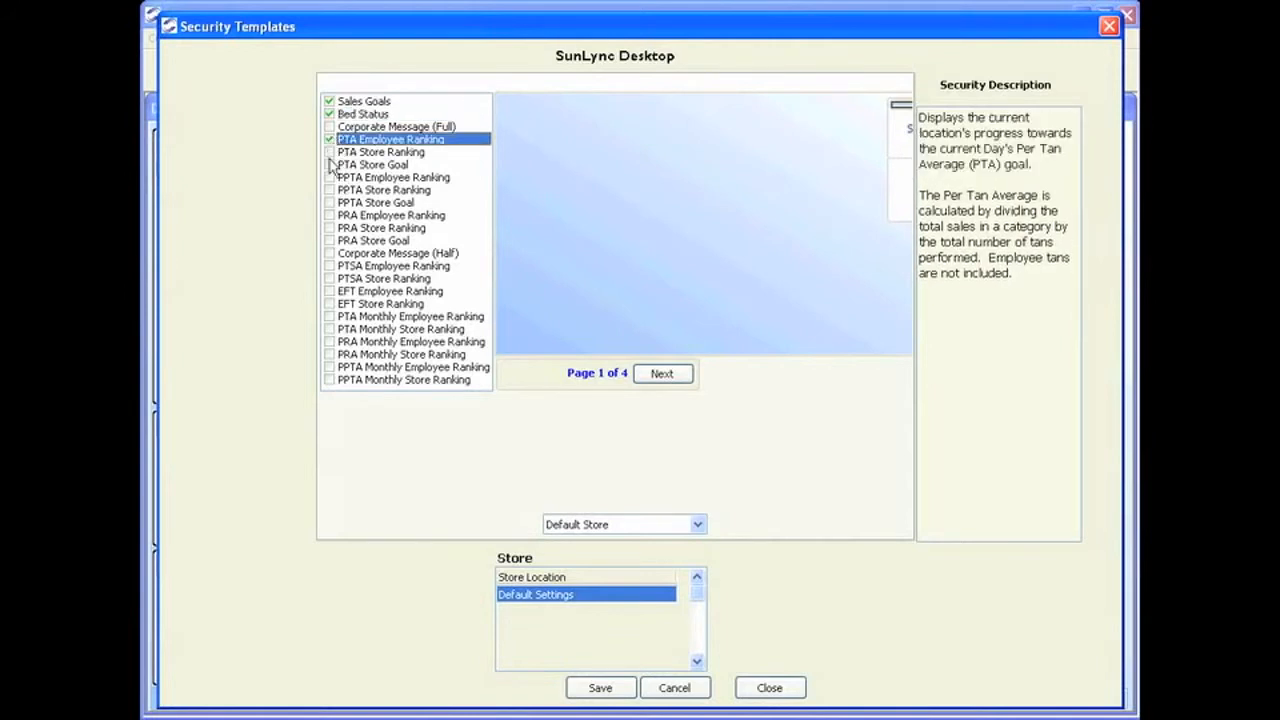
pyautogui.click(329, 215)
pyautogui.click(330, 291)
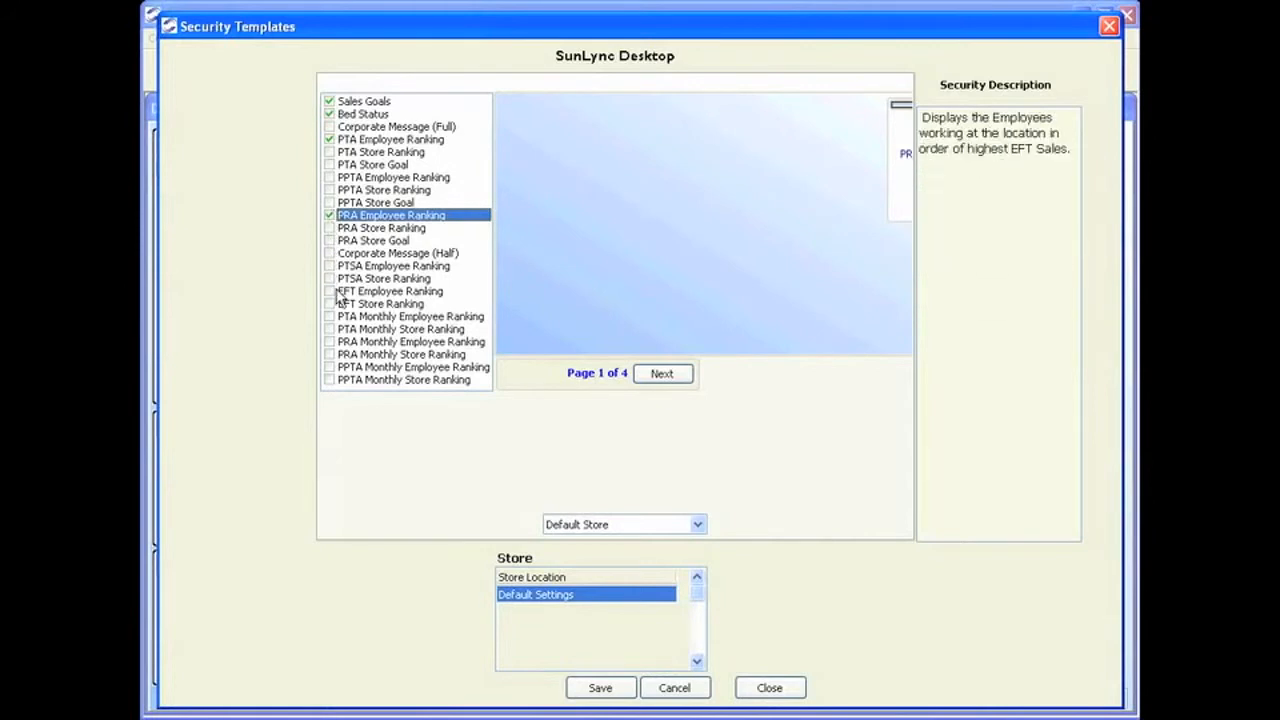
pyautogui.click(362, 290)
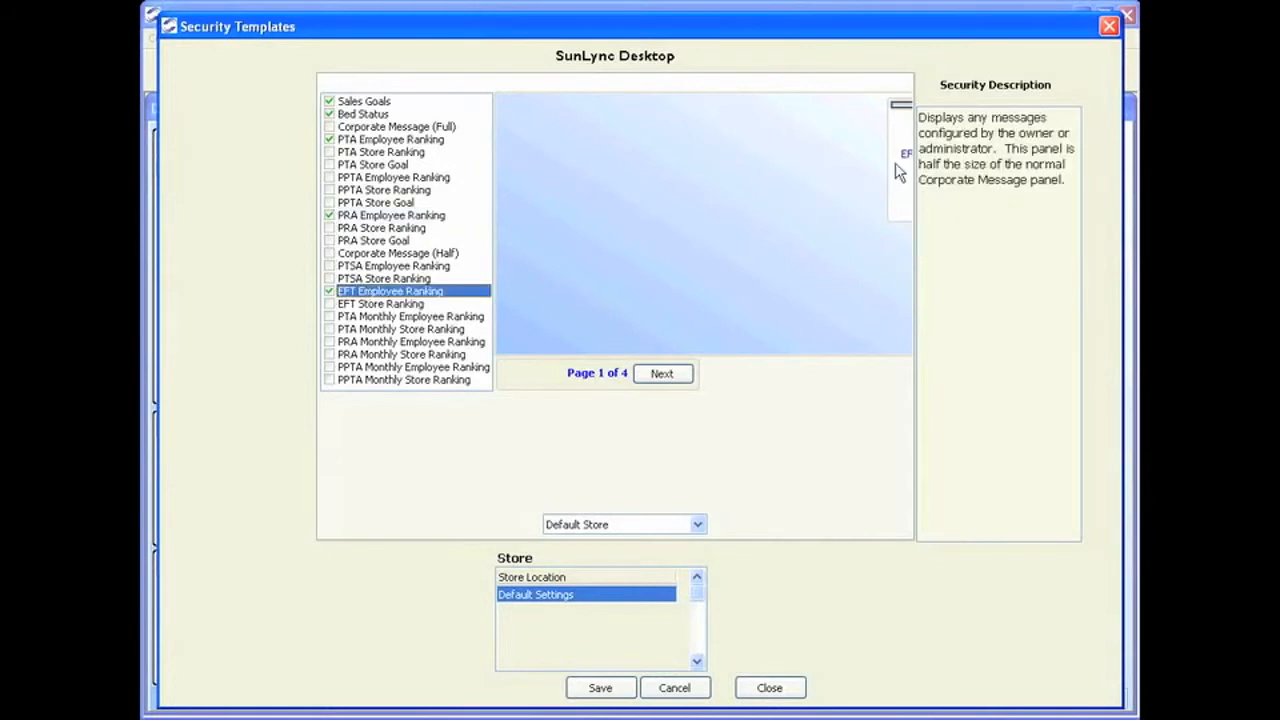
# Arrange panels: Sales Goals top-left above Bed Status, EFT ranking top-middle above PRA and PTA rankings.
pyautogui.moveTo(903, 160); pyautogui.dragTo(680, 163)
pyautogui.moveTo(903, 163); pyautogui.dragTo(643, 272)
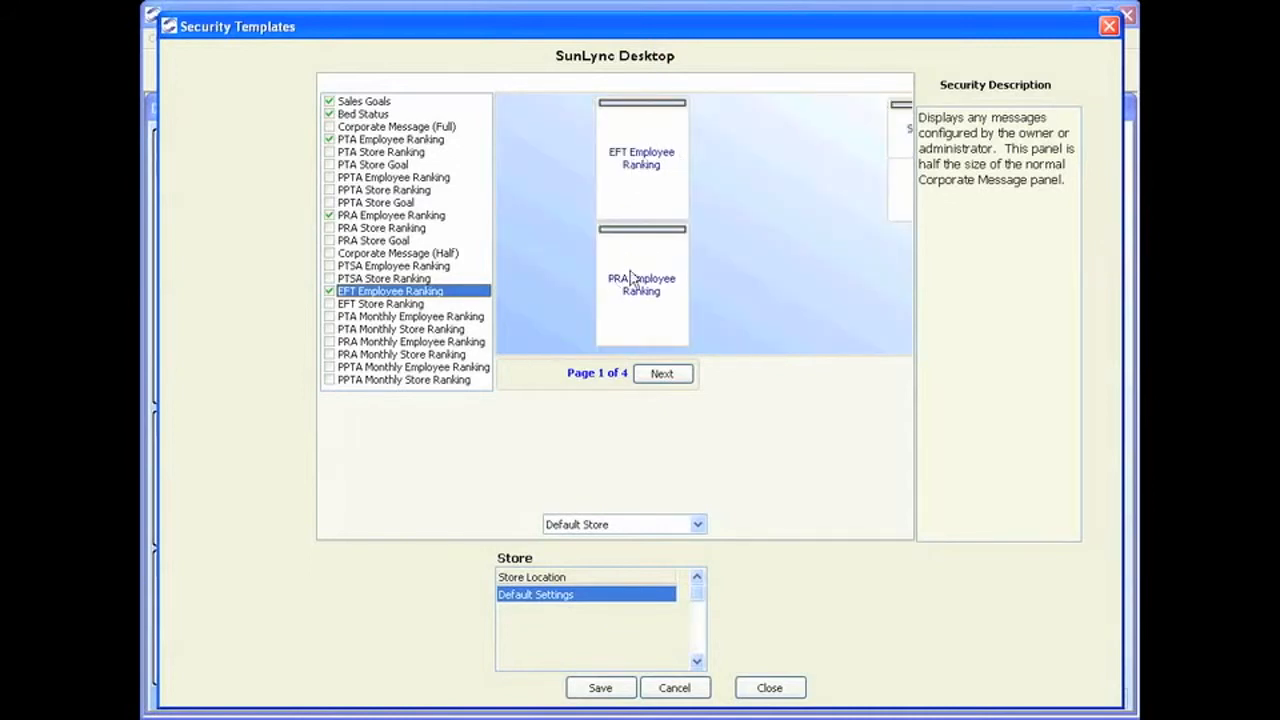
pyautogui.moveTo(910, 142); pyautogui.dragTo(526, 143)
pyautogui.moveTo(903, 152); pyautogui.dragTo(705, 280)
pyautogui.moveTo(895, 190); pyautogui.dragTo(557, 287)
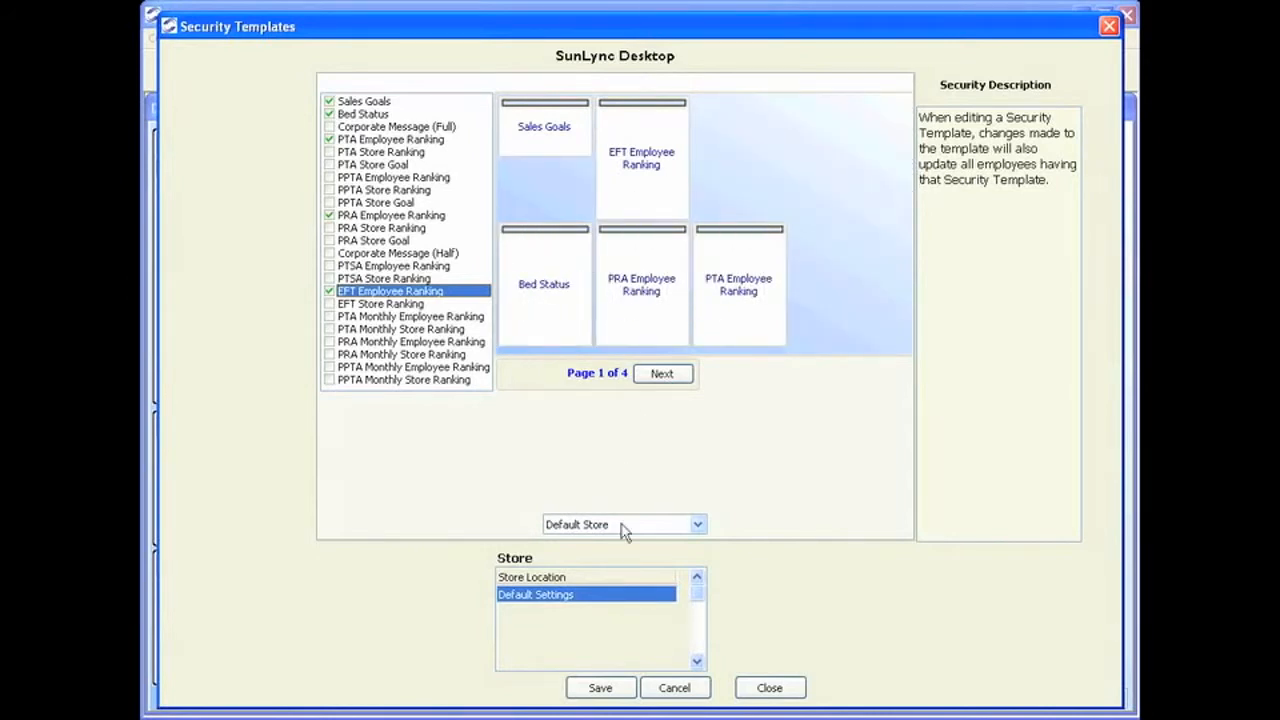
# Save the Default Store desktop template and page through its preview.
pyautogui.click(622, 690)
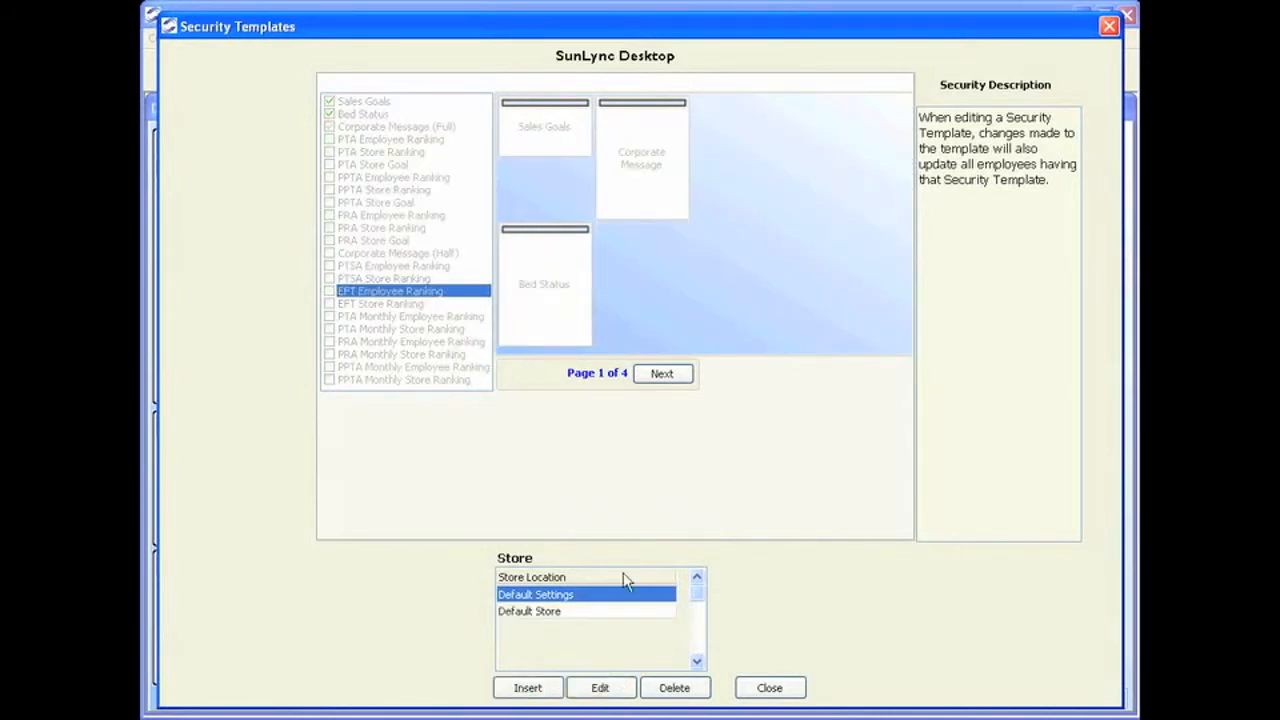
pyautogui.click(653, 376)
pyautogui.click(655, 377)
pyautogui.click(657, 376)
pyautogui.click(531, 375)
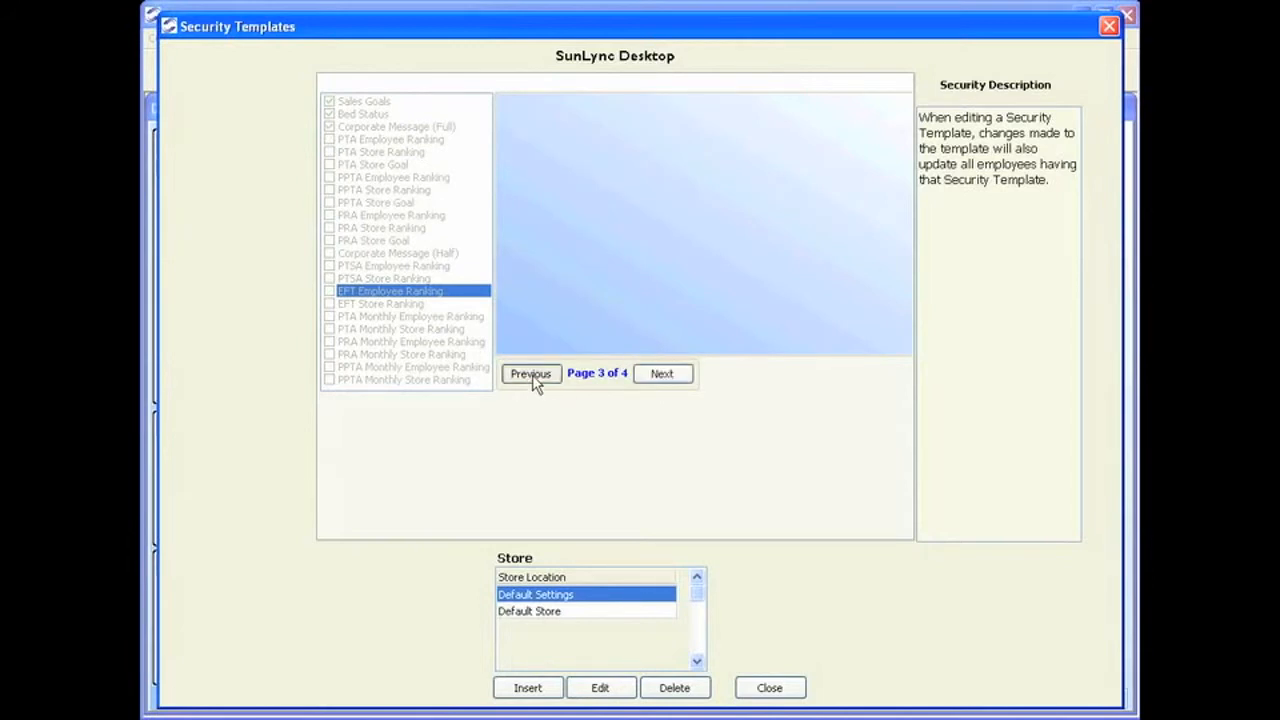
pyautogui.click(531, 375)
pyautogui.click(533, 376)
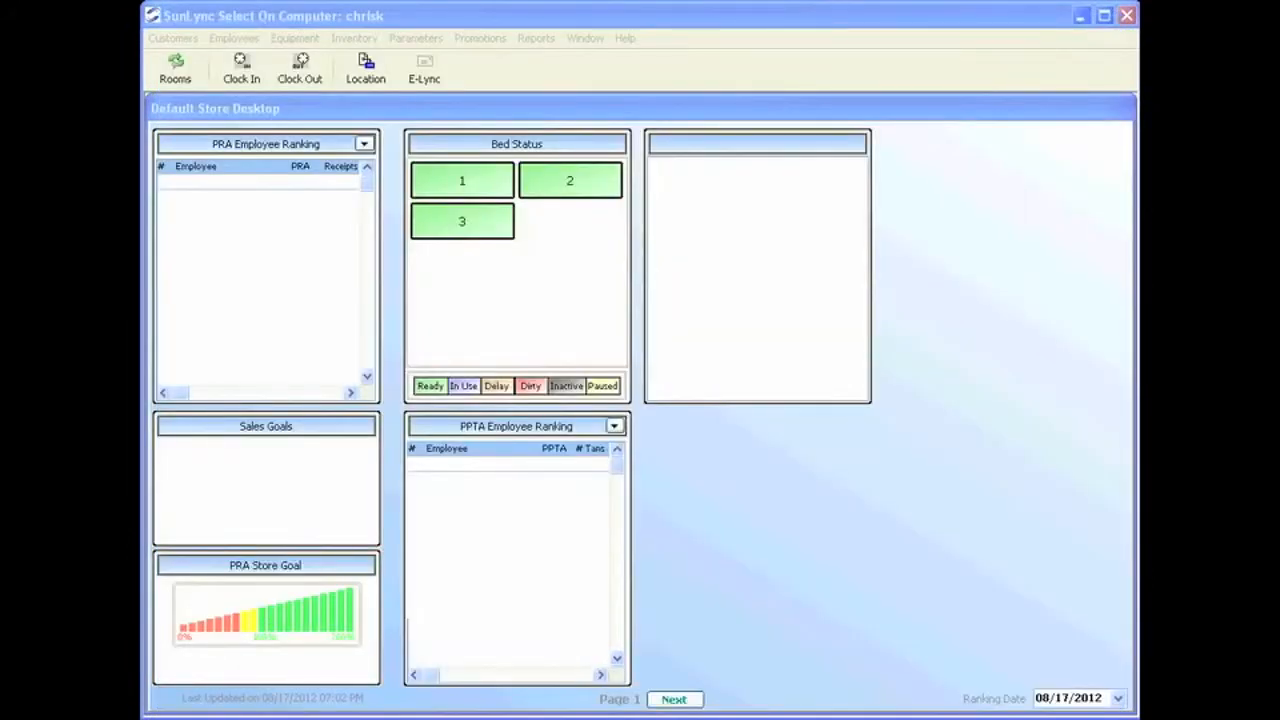
# Open Customer Issues Settings from the Parameters menu.
pyautogui.click(413, 38)
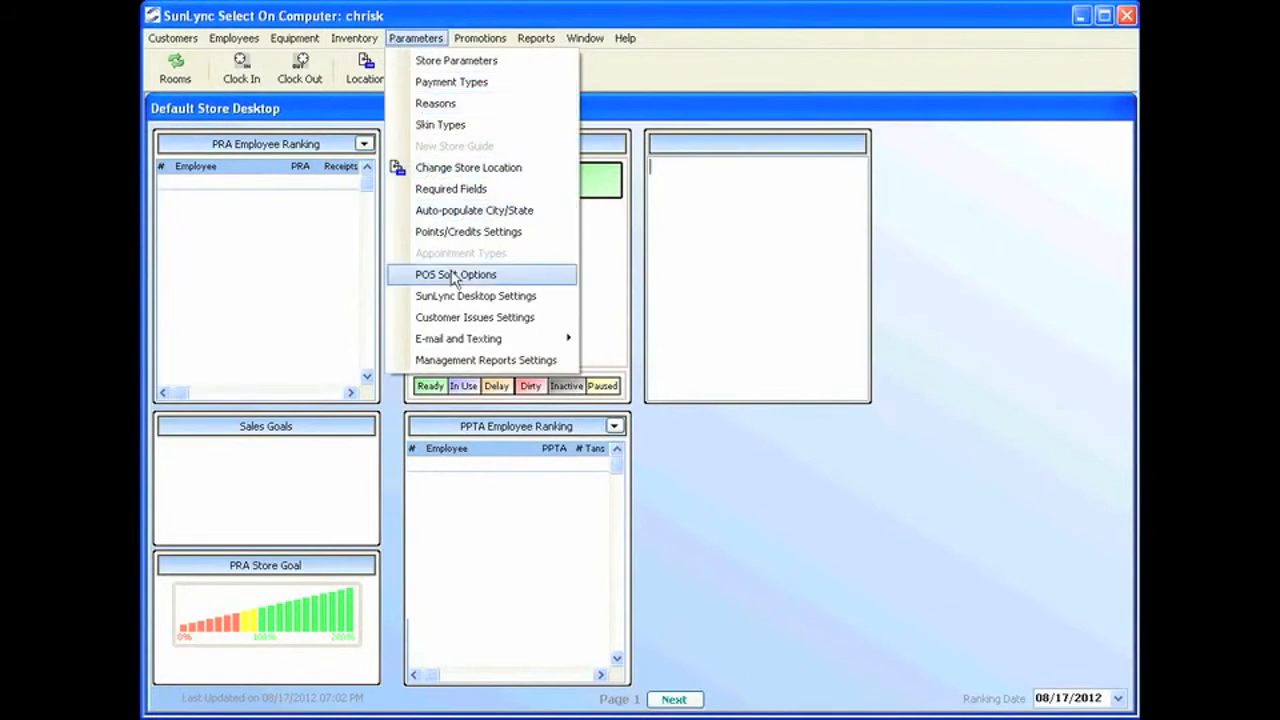
pyautogui.click(476, 317)
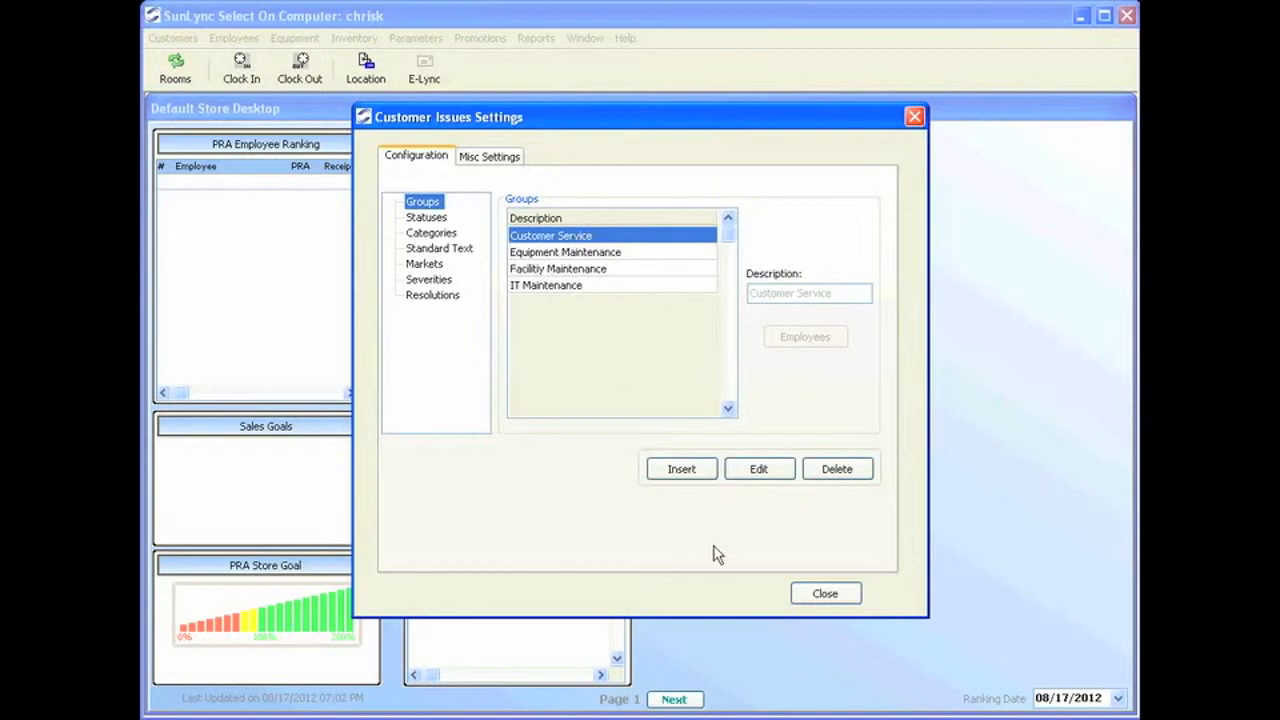
# Add the available employee to the Customer Service group, save, and show the Statuses list.
pyautogui.click(762, 472)
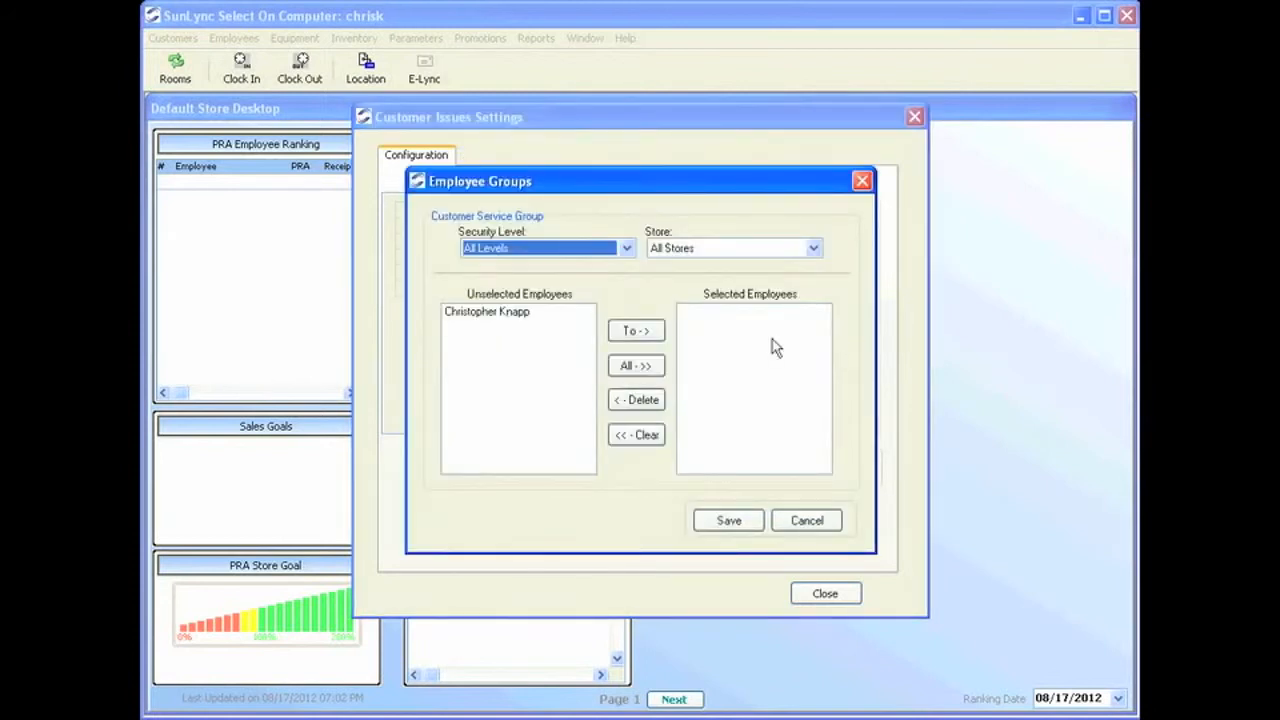
pyautogui.click(508, 313)
pyautogui.click(628, 331)
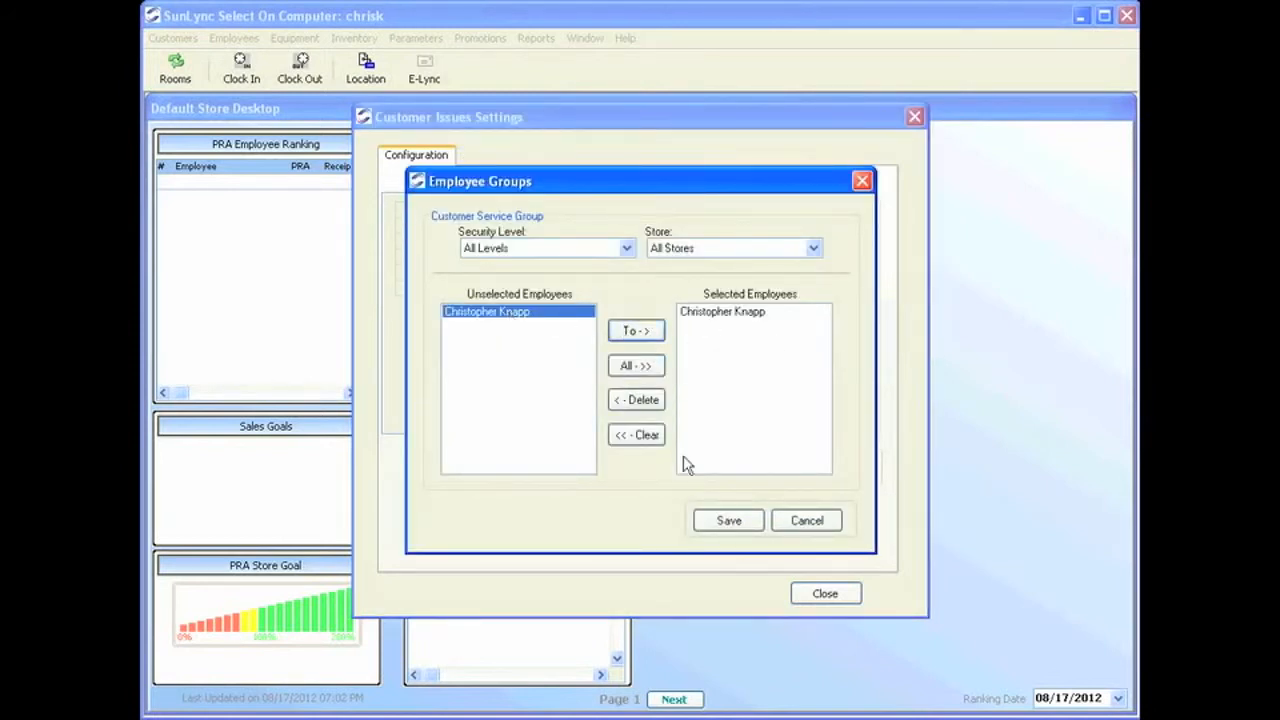
pyautogui.click(737, 522)
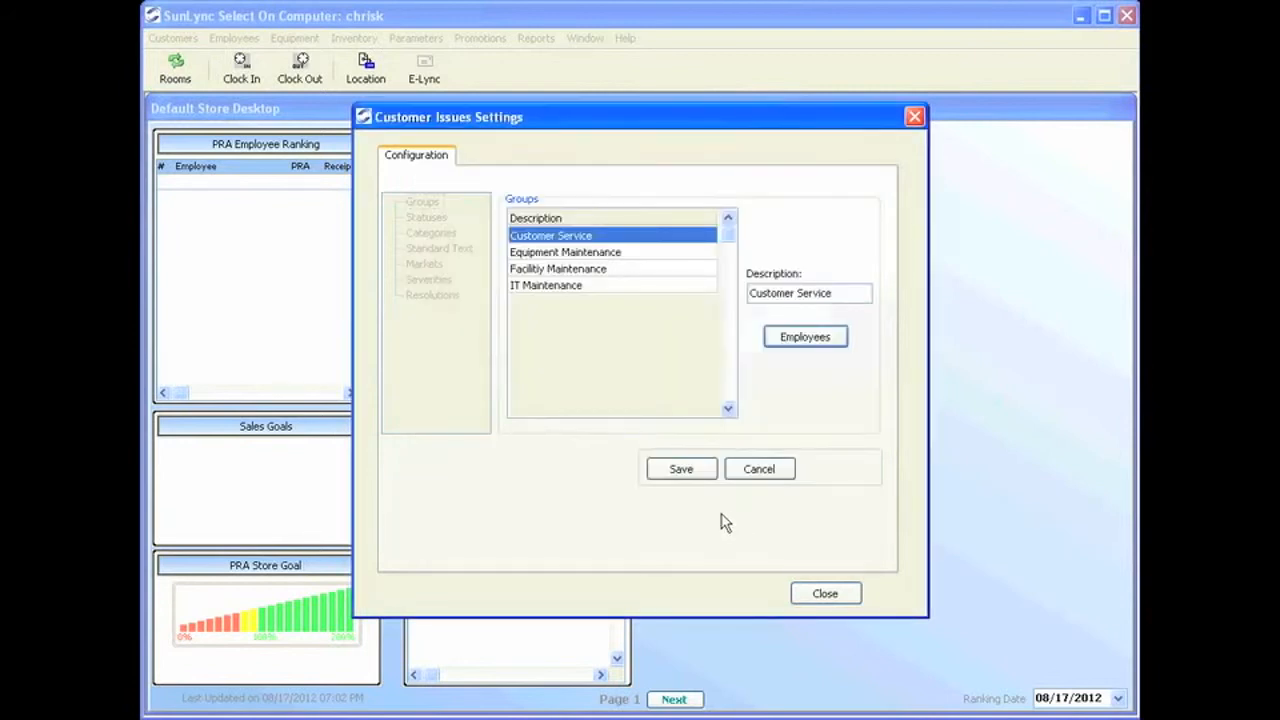
pyautogui.click(670, 474)
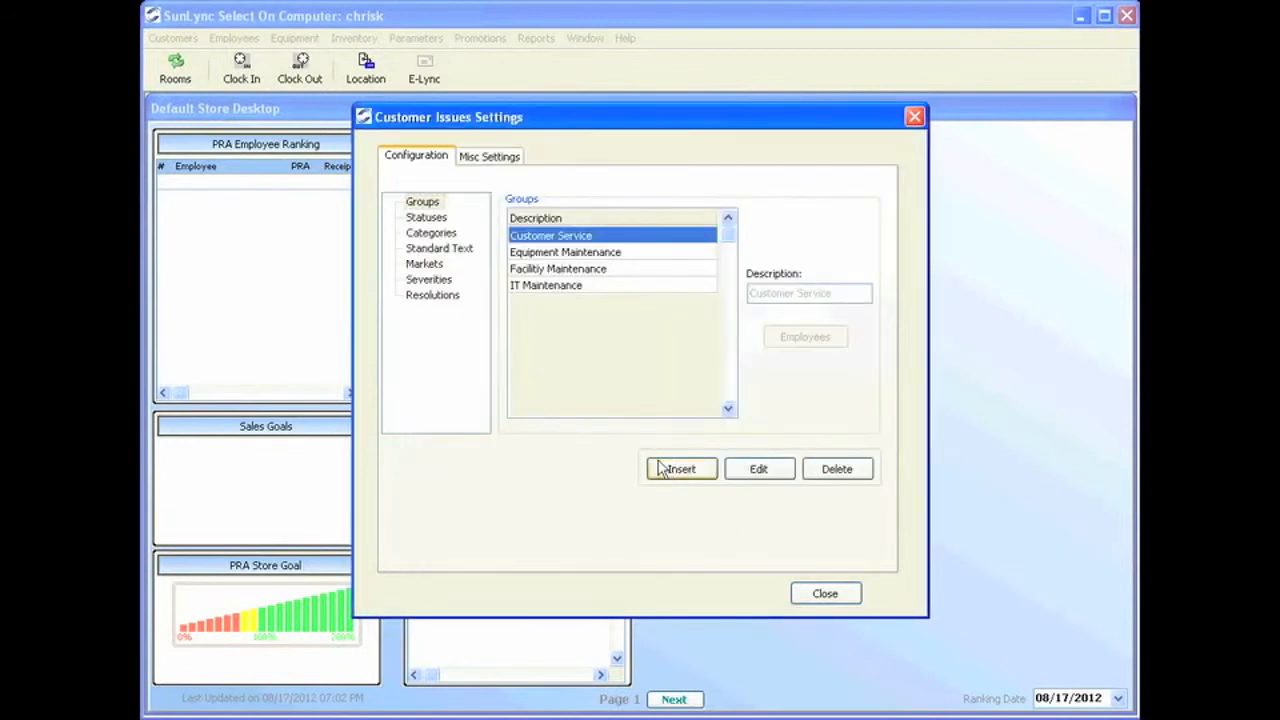
pyautogui.click(438, 218)
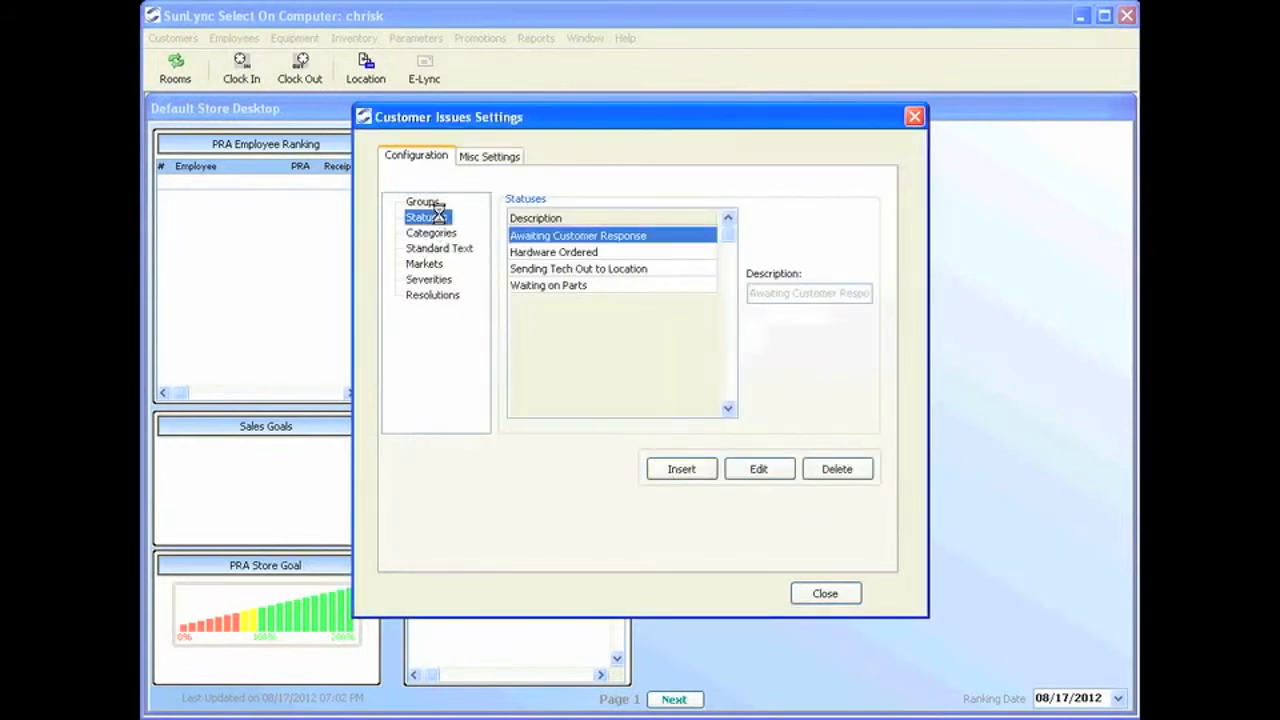
pyautogui.click(567, 254)
pyautogui.click(570, 286)
pyautogui.click(577, 268)
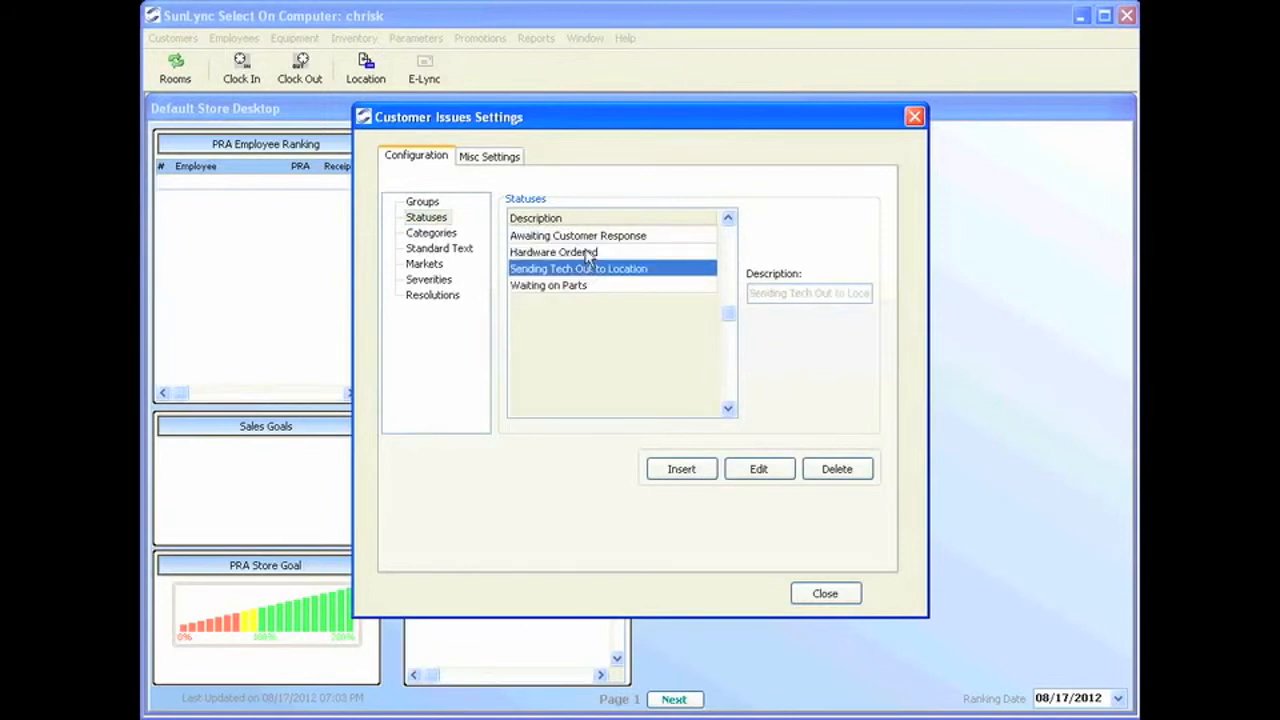
pyautogui.click(590, 253)
pyautogui.click(590, 237)
pyautogui.click(592, 254)
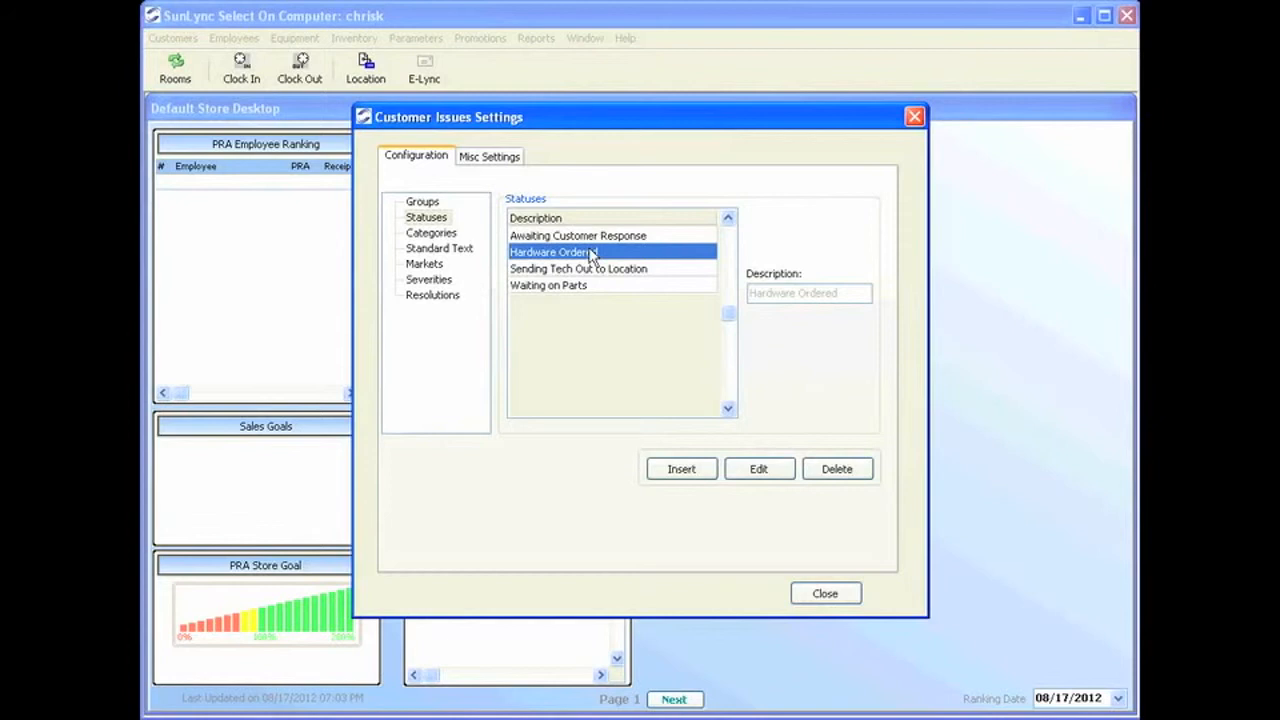
pyautogui.click(674, 472)
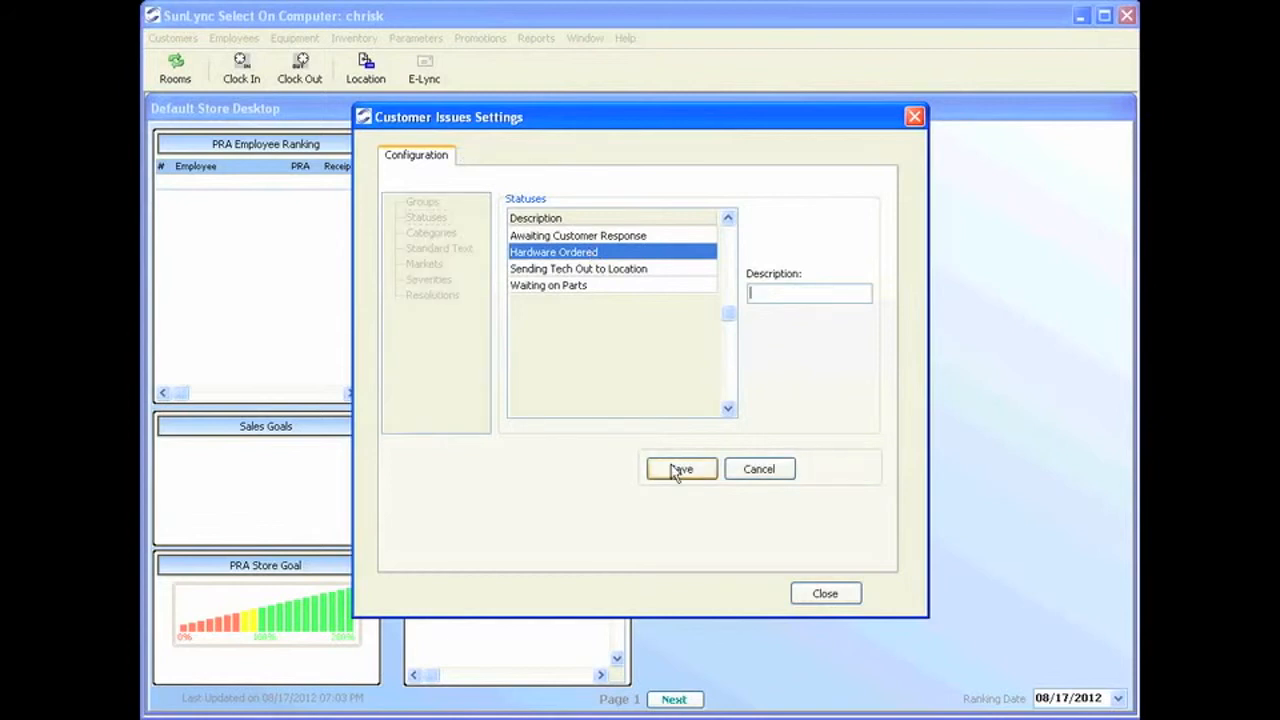
pyautogui.write('Awaiting Customer rep')
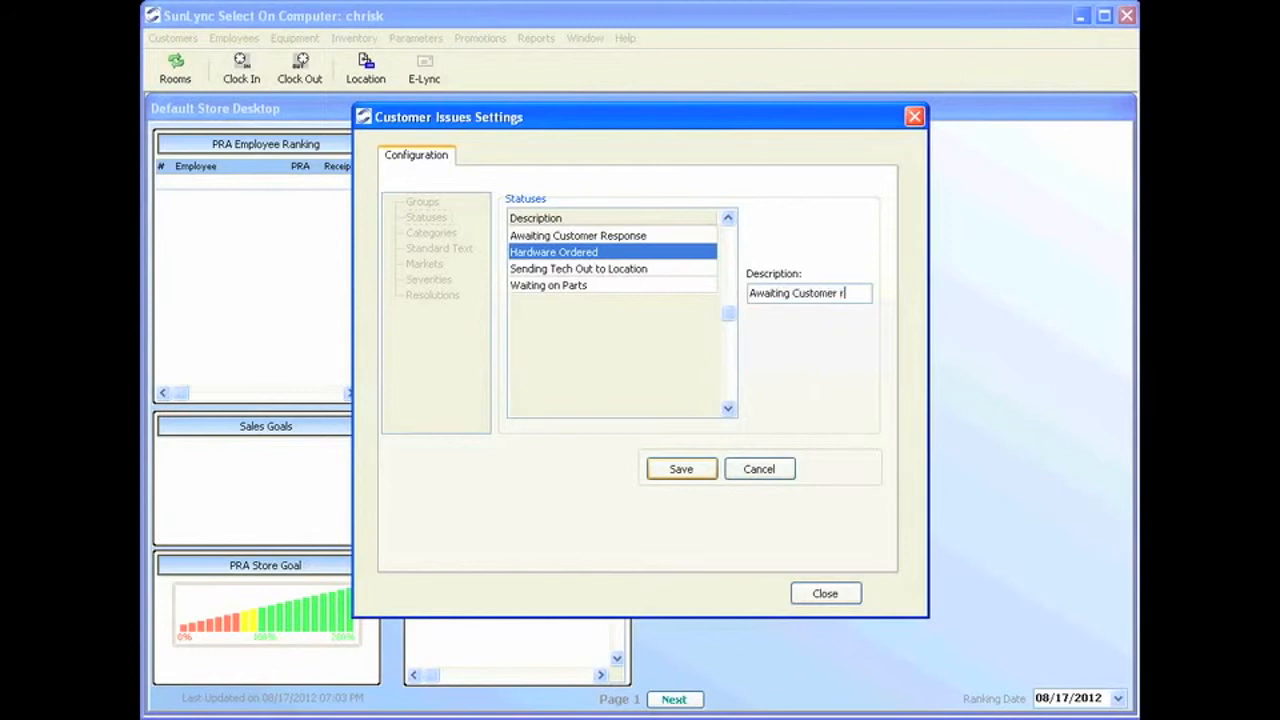
pyautogui.press('BackSpace')
pyautogui.press('BackSpace')
pyautogui.write('esponece')
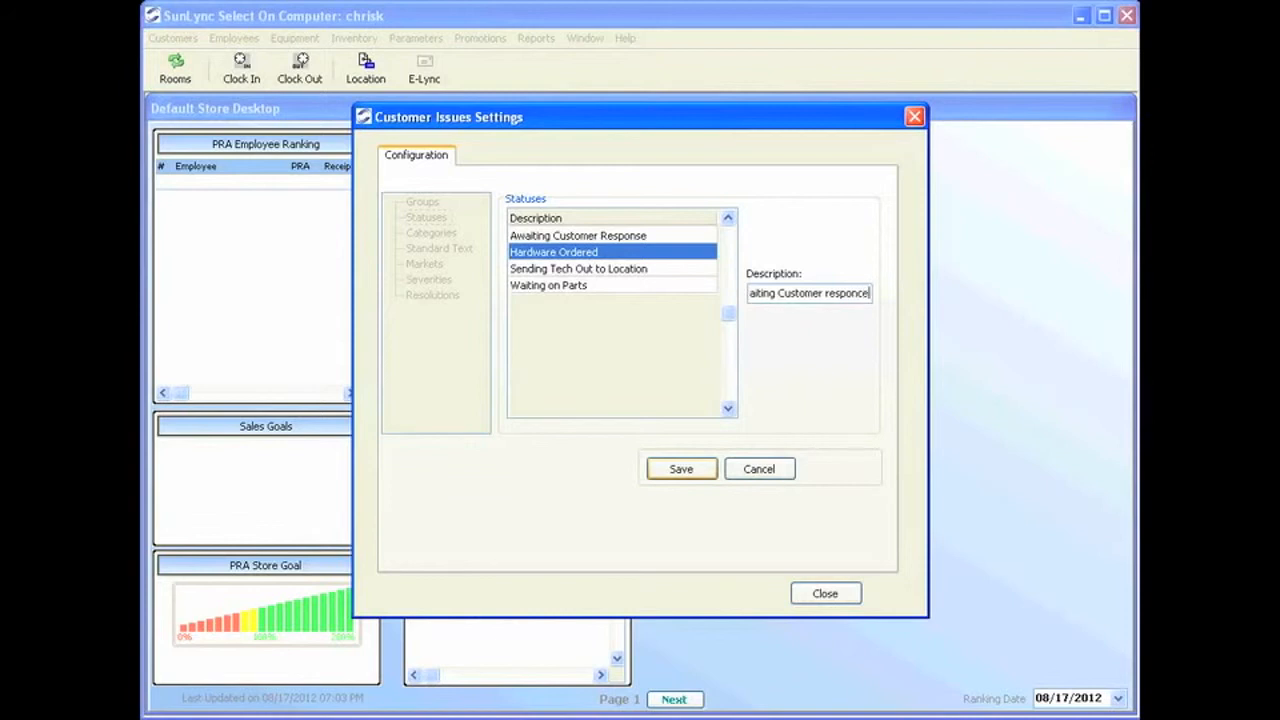
pyautogui.write('.')
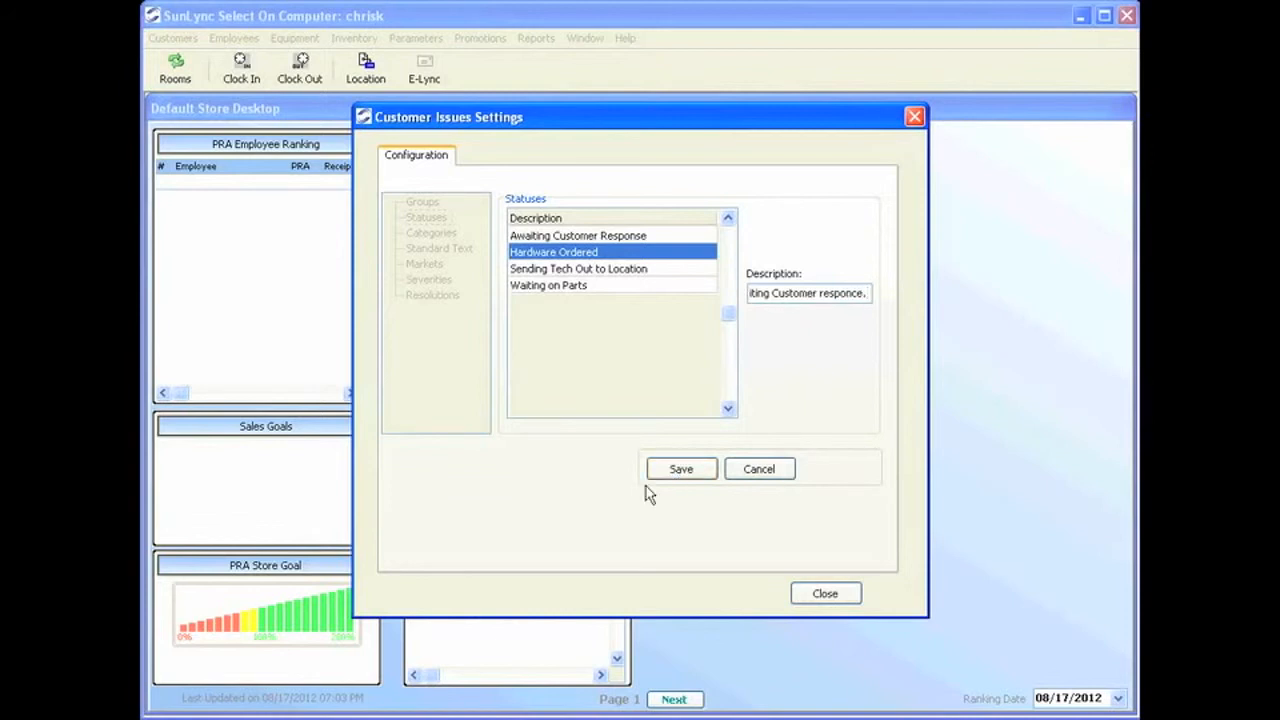
pyautogui.click(680, 469)
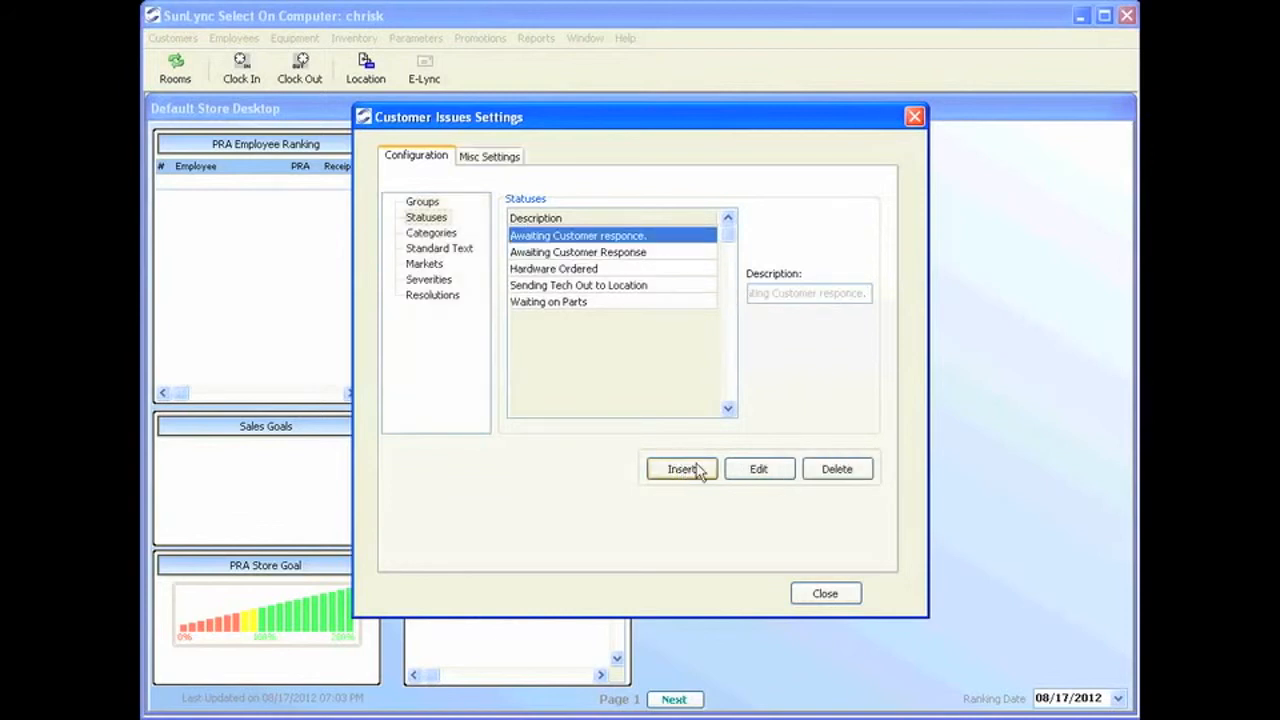
pyautogui.click(630, 252)
pyautogui.click(624, 235)
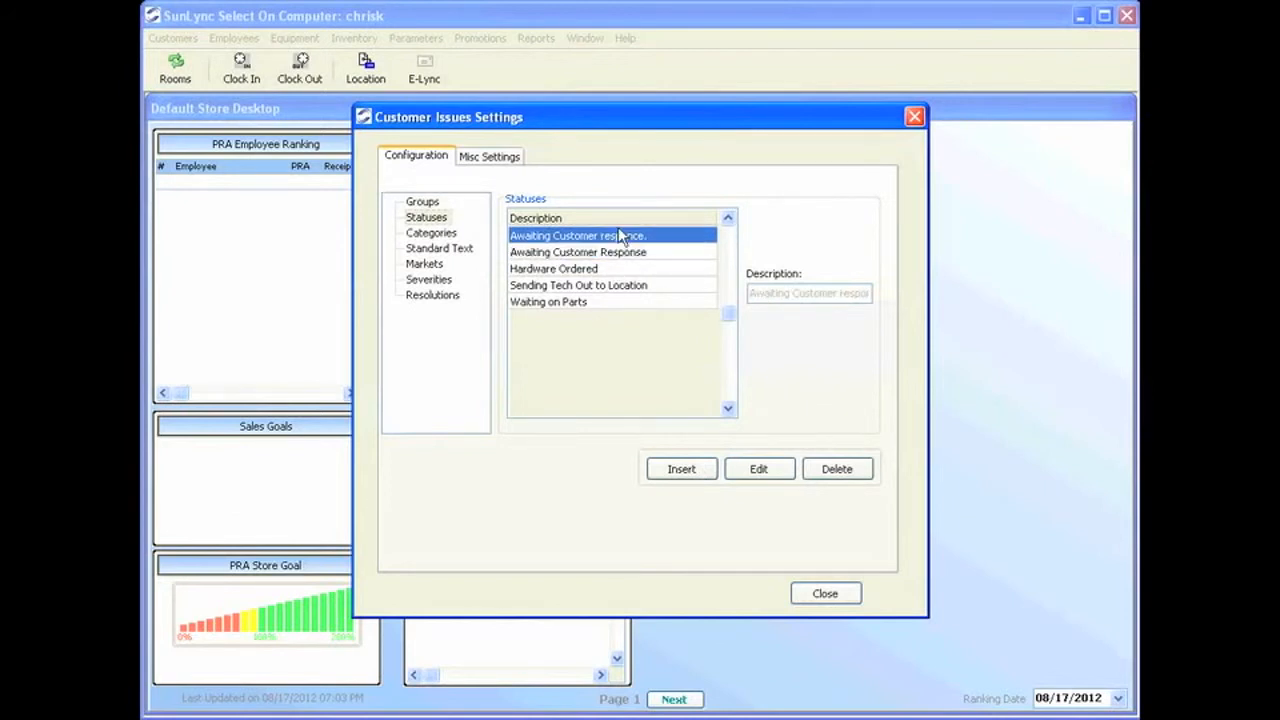
pyautogui.click(845, 470)
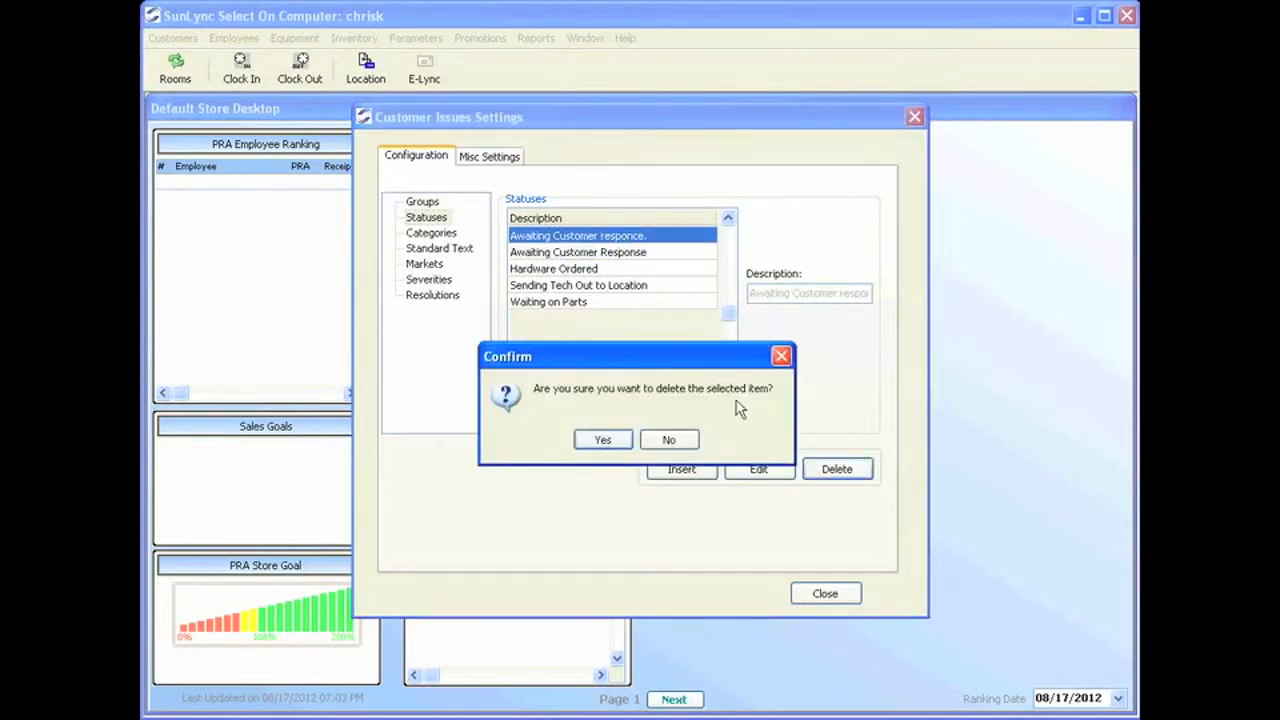
pyautogui.click(602, 440)
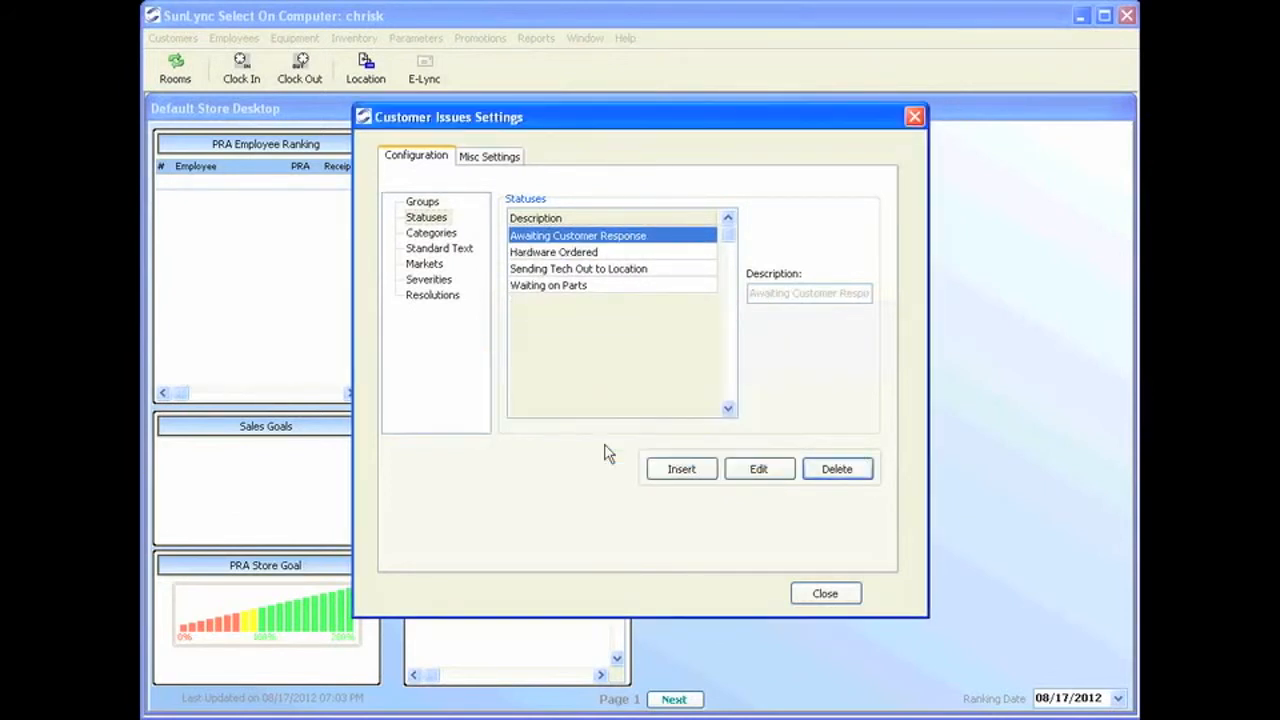
pyautogui.click(448, 236)
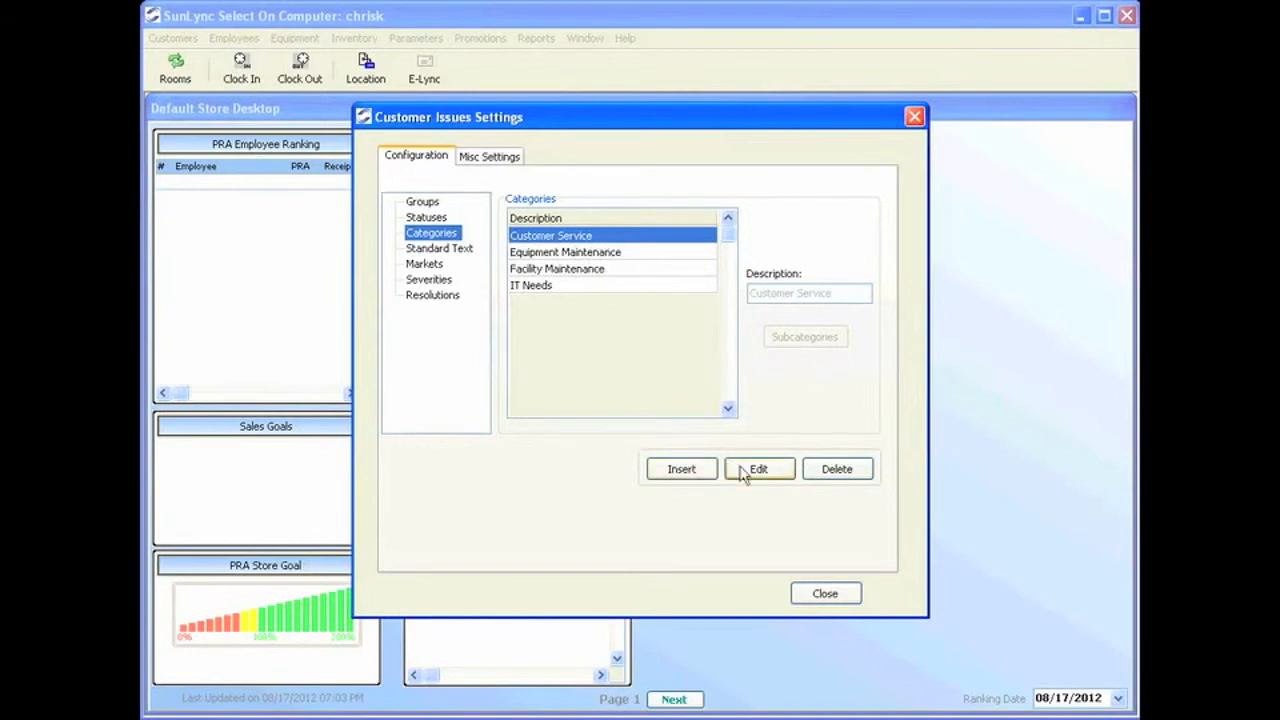
# Open the Equipment Maintenance subcategories for editing and review Lamps, Acrylics and the others.
pyautogui.click(600, 252)
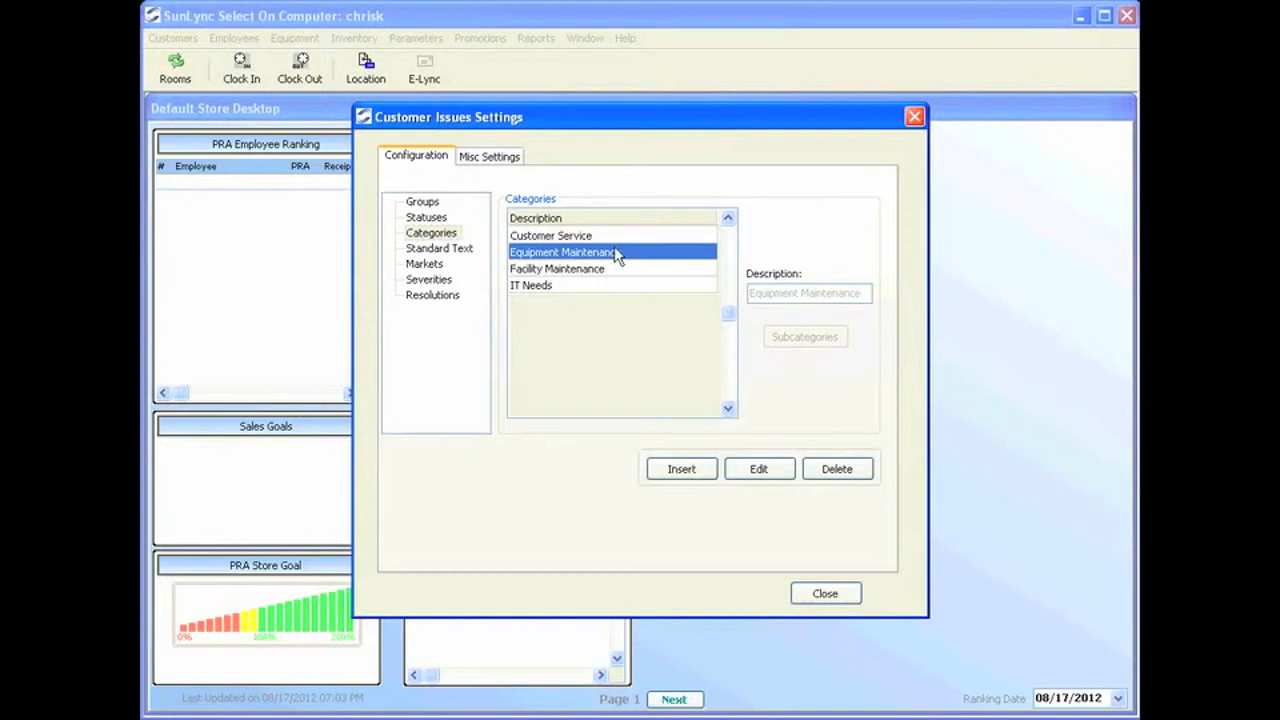
pyautogui.click(770, 470)
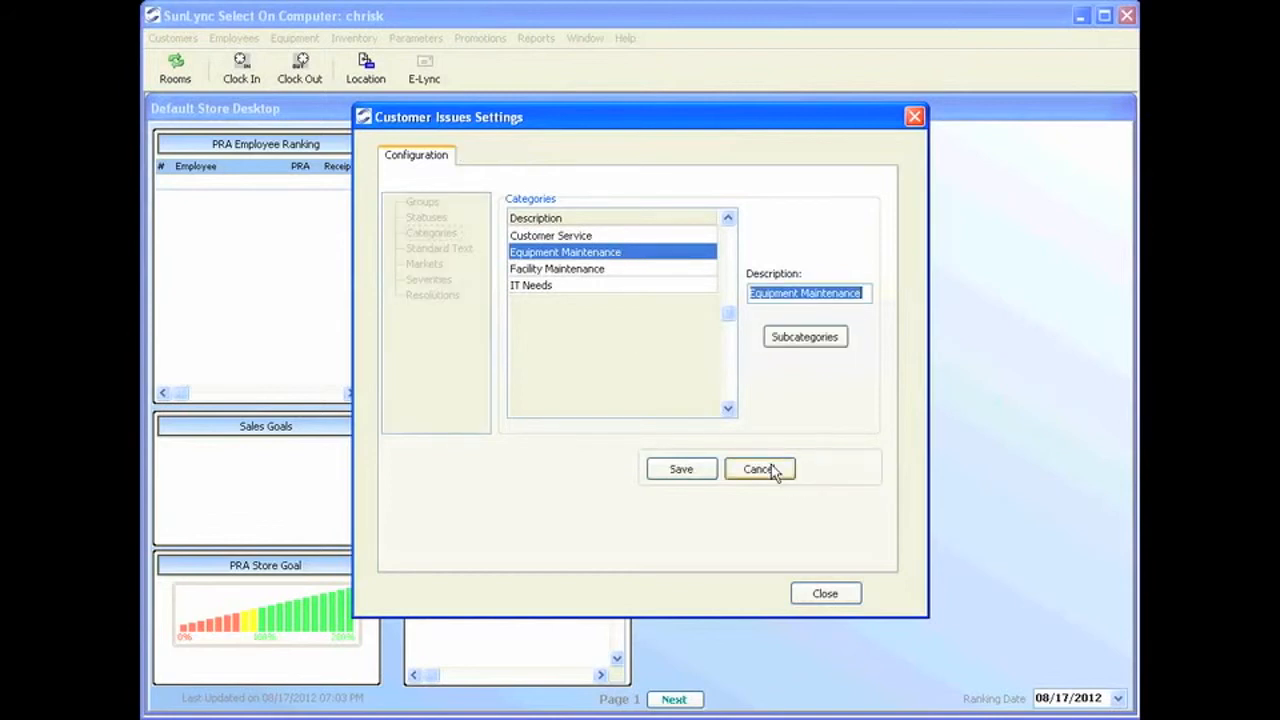
pyautogui.click(822, 337)
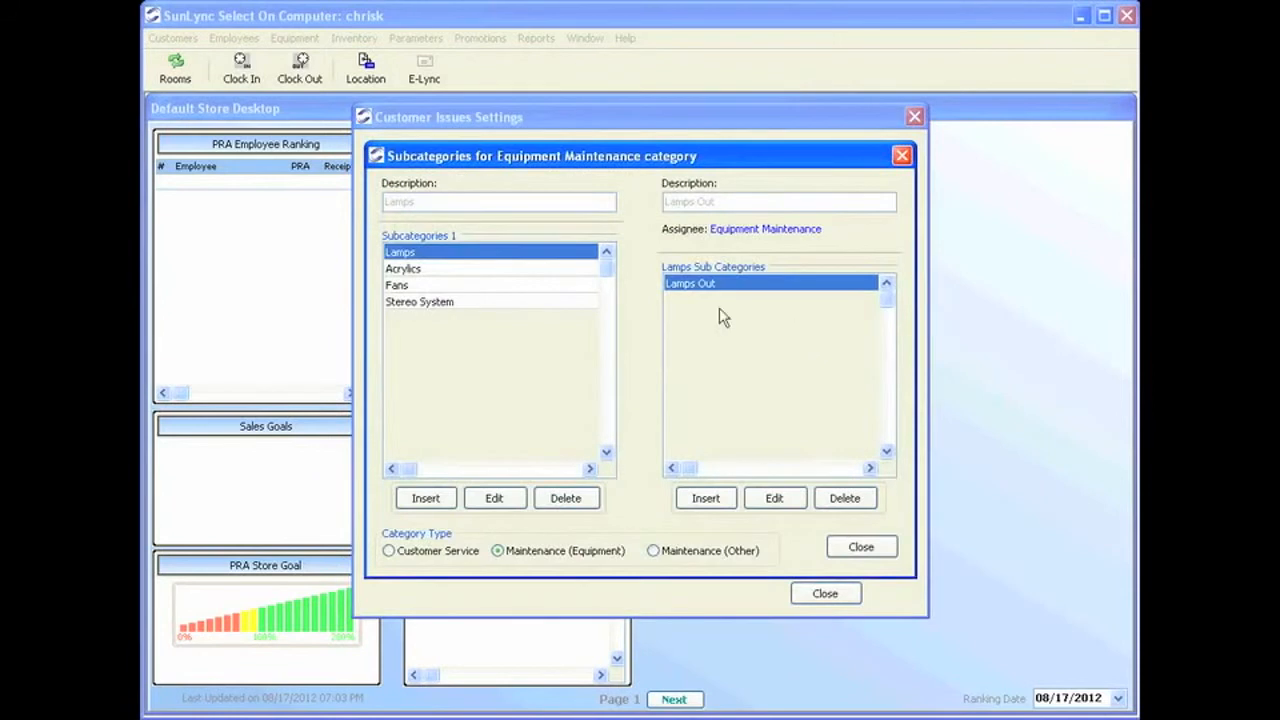
pyautogui.click(440, 269)
pyautogui.click(444, 288)
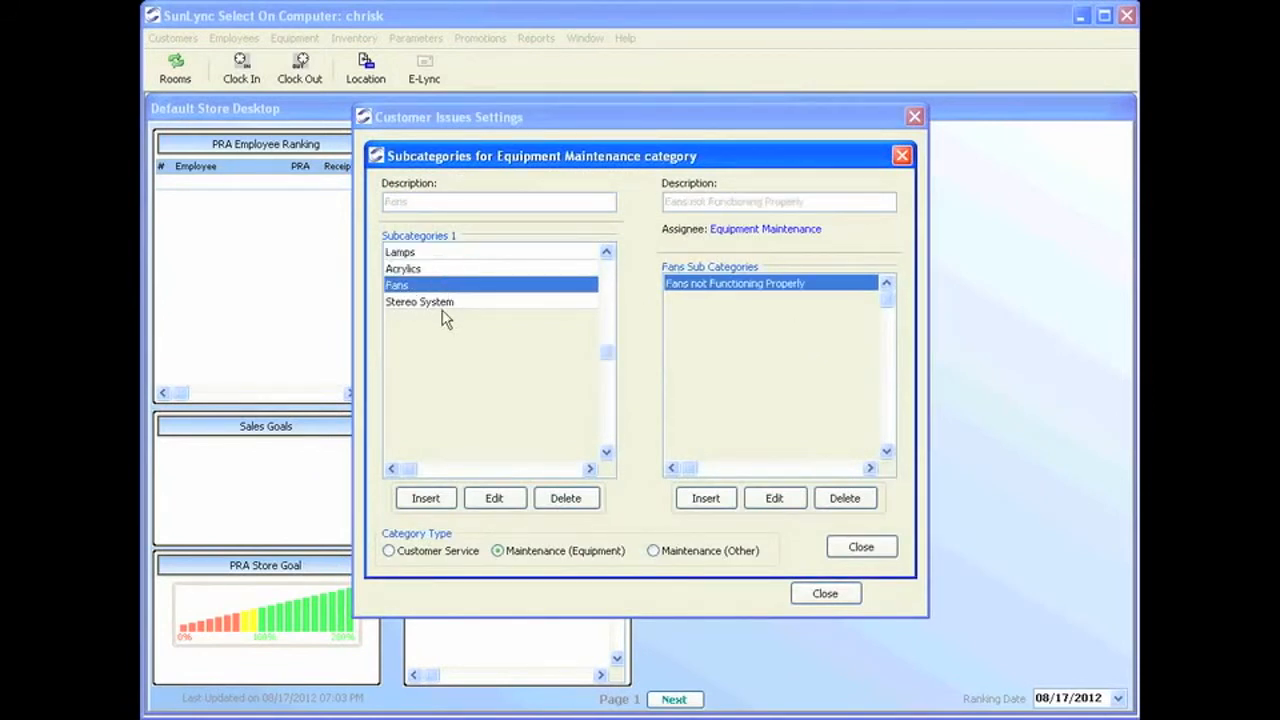
pyautogui.click(449, 302)
pyautogui.click(449, 287)
pyautogui.click(458, 266)
pyautogui.click(455, 253)
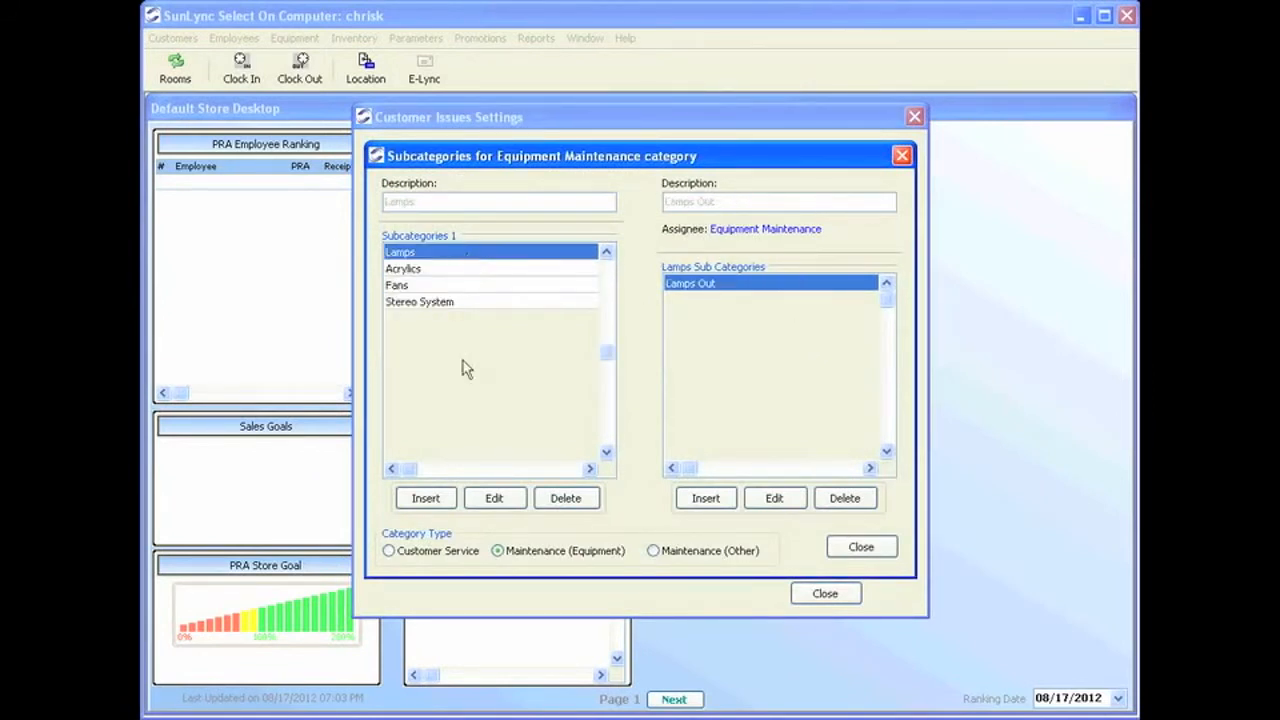
pyautogui.click(455, 268)
pyautogui.click(440, 285)
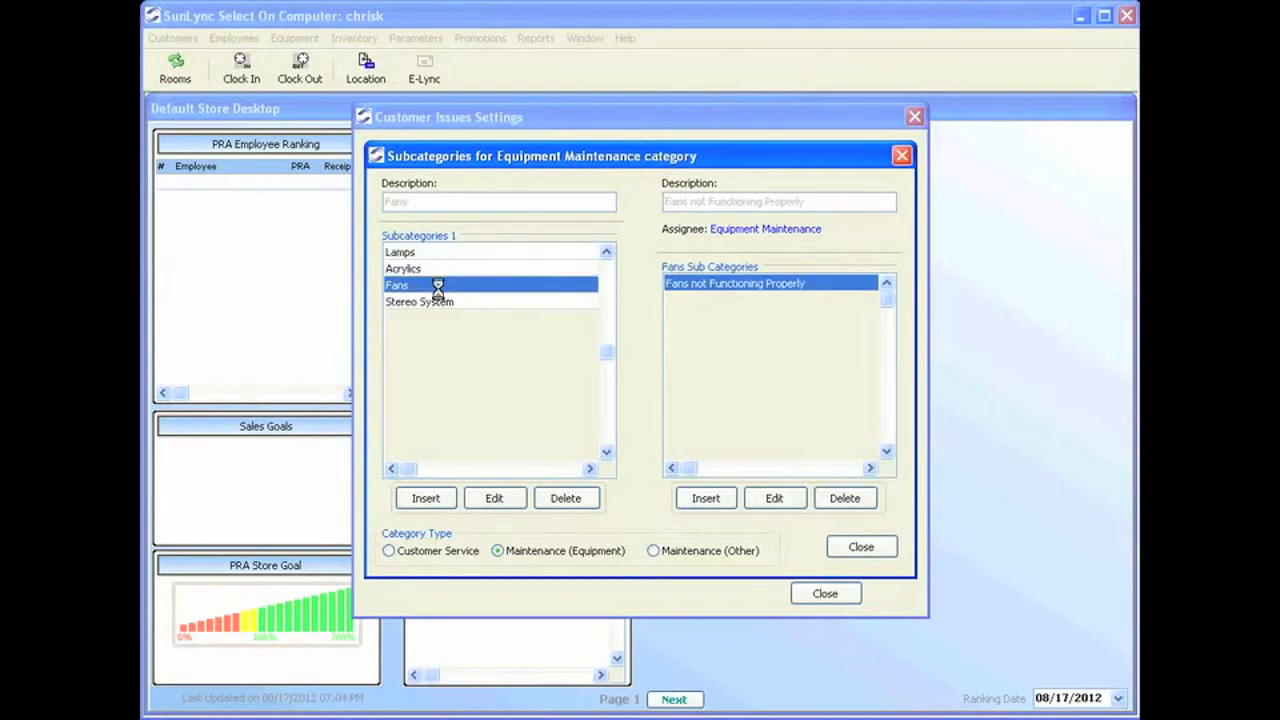
pyautogui.click(440, 302)
# Insert and save a new subcategory named 'Speakers'.
pyautogui.click(420, 500)
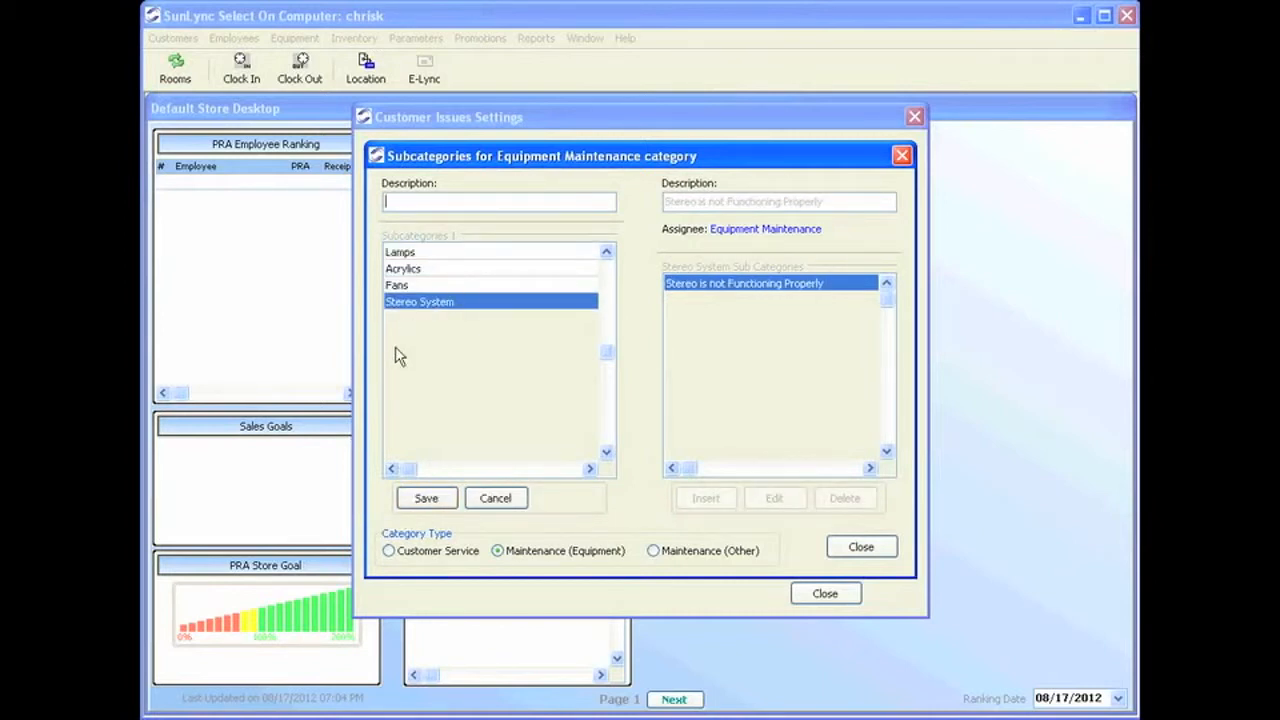
pyautogui.write('Speakers')
pyautogui.click(428, 497)
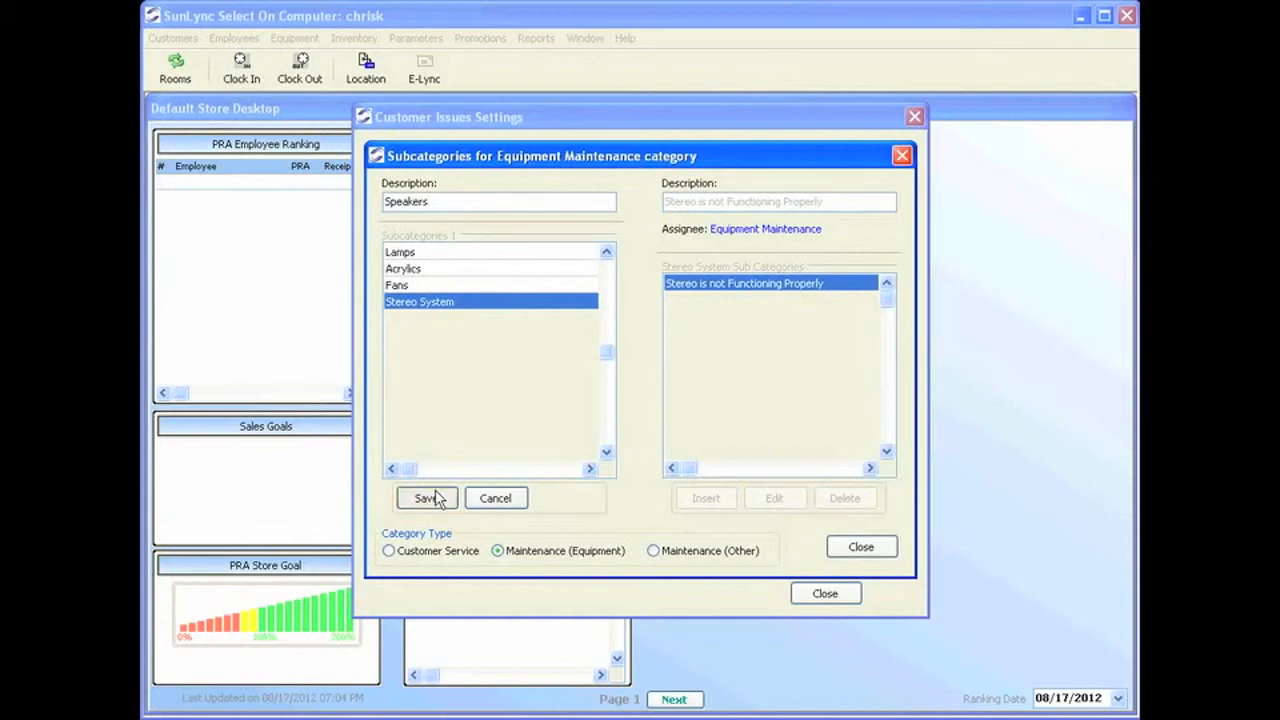
pyautogui.click(472, 270)
pyautogui.click(462, 286)
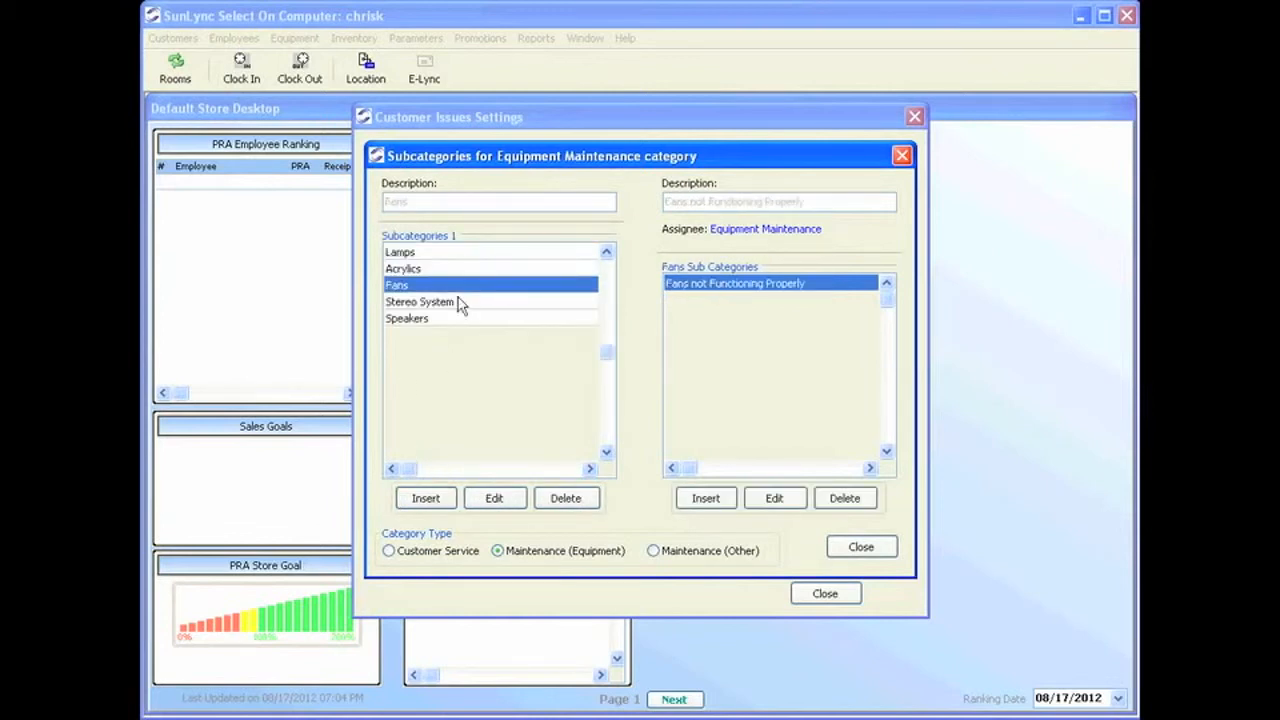
# Add a 'Static sounds' subcategory under Speakers assigned to Equipment Maintenance, save, and close the subcategories window.
pyautogui.click(459, 303)
pyautogui.click(455, 319)
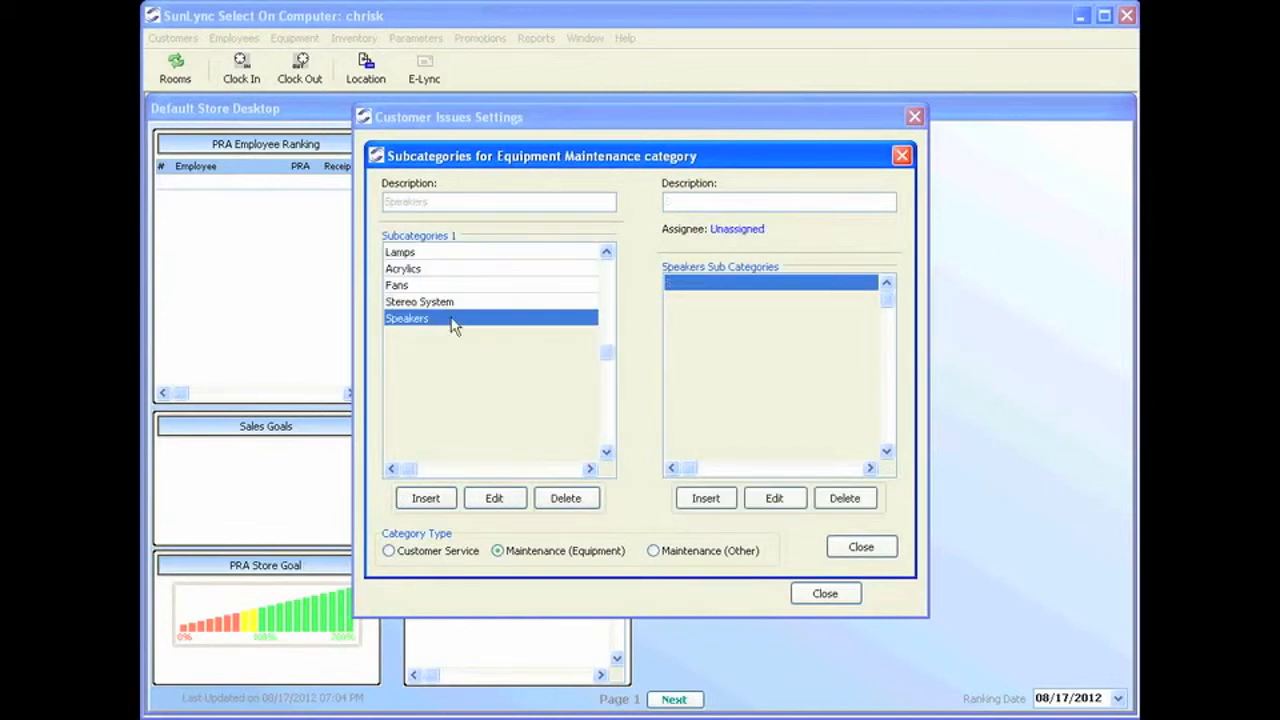
pyautogui.click(705, 498)
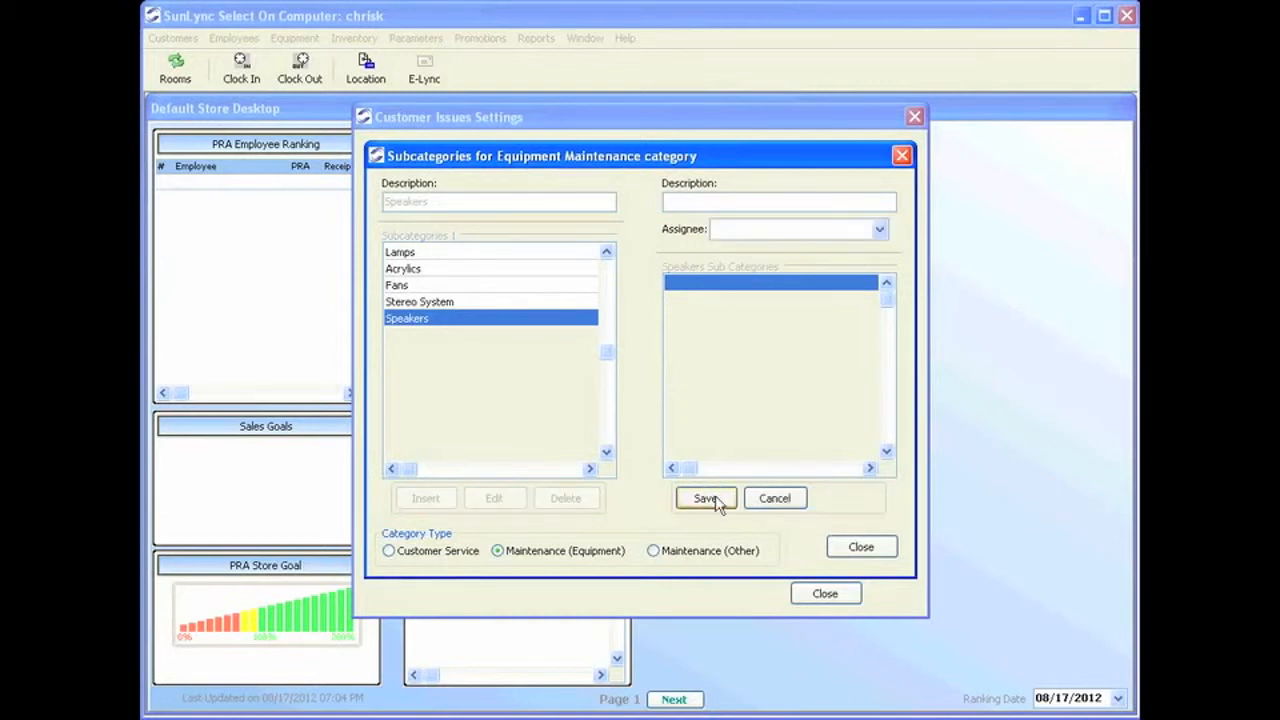
pyautogui.write('Static sounds')
pyautogui.click(810, 233)
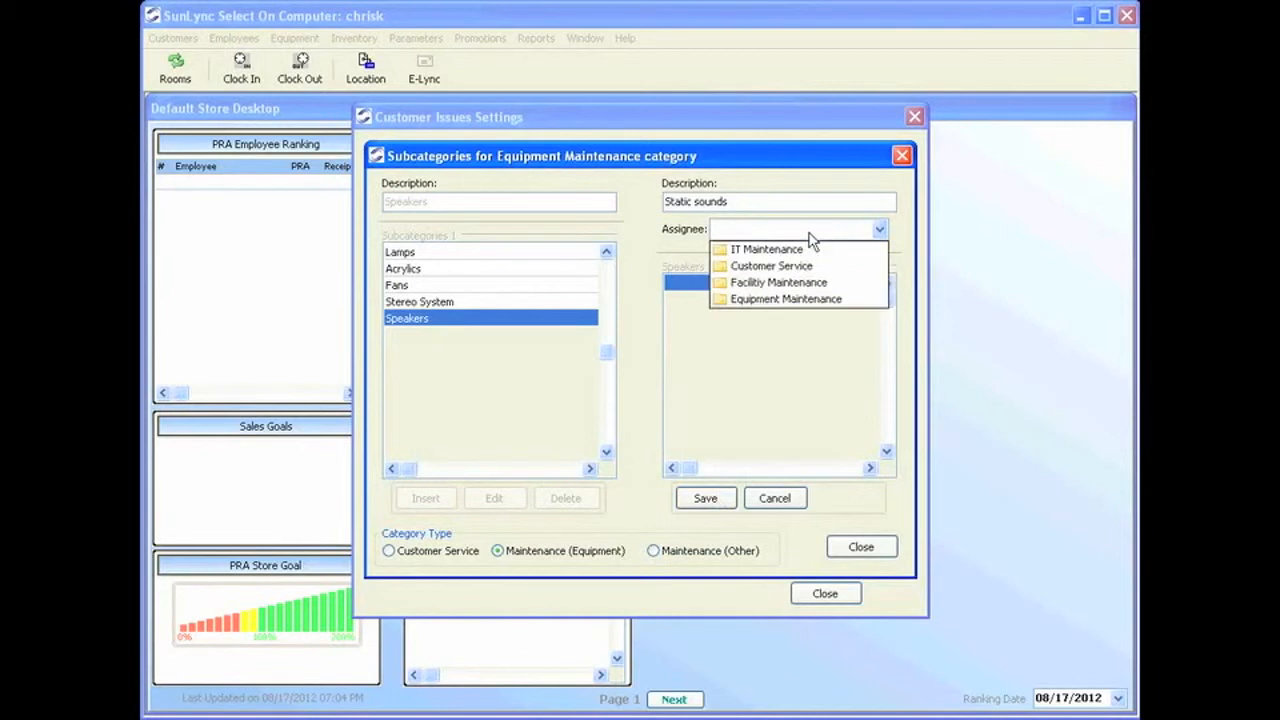
pyautogui.click(783, 298)
pyautogui.click(712, 500)
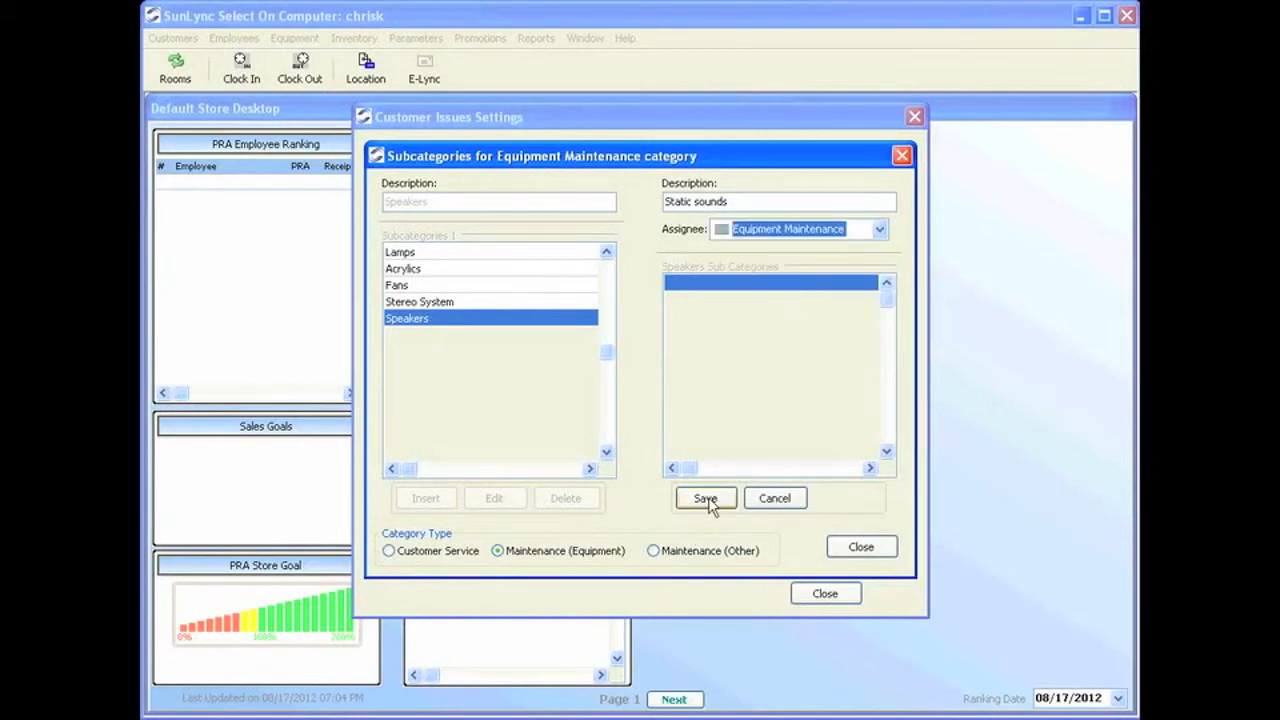
pyautogui.click(858, 548)
pyautogui.click(684, 469)
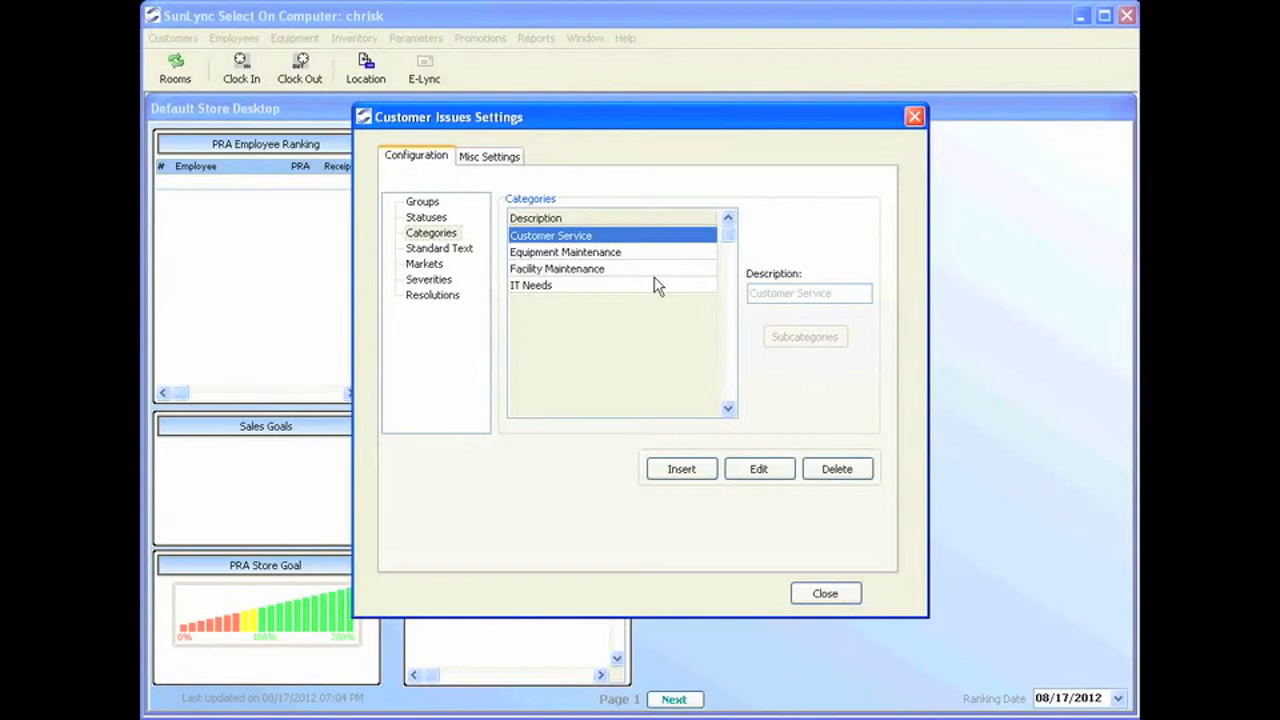
# Close Customer Issues Settings and open the EFT Rejection Message editor from E-mail Settings.
pyautogui.click(843, 597)
pyautogui.click(415, 38)
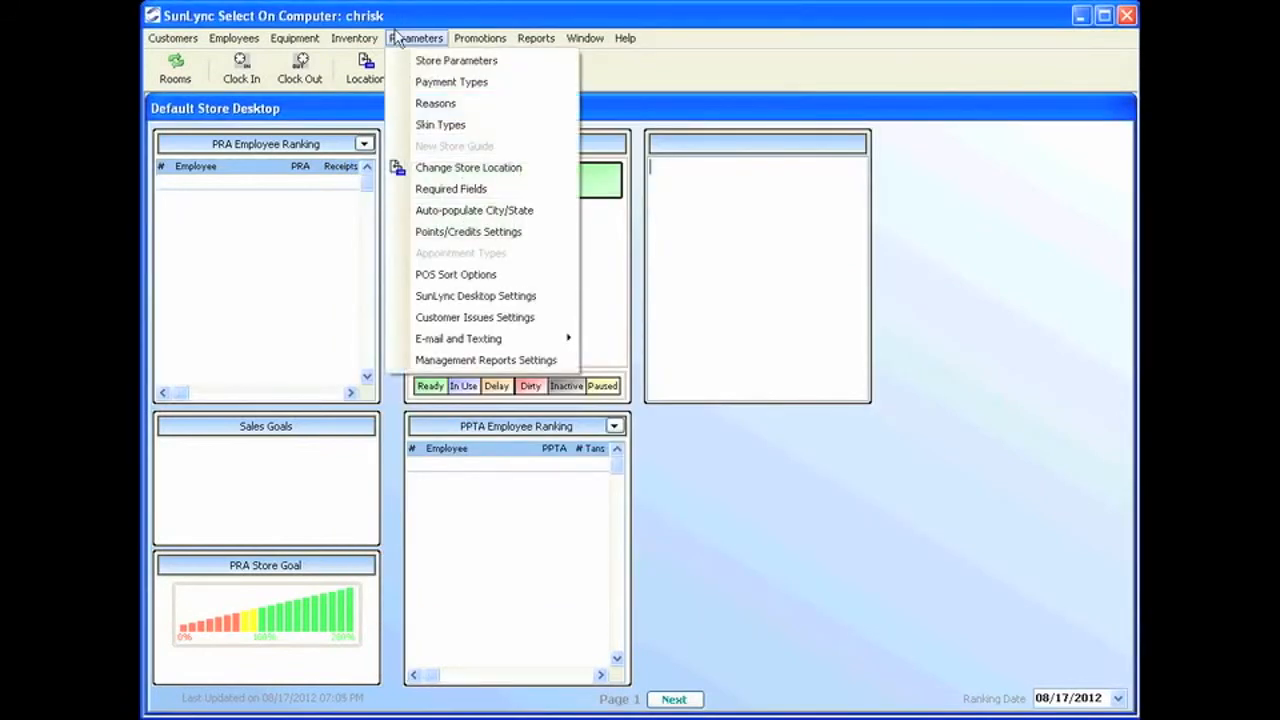
pyautogui.moveTo(491, 339)
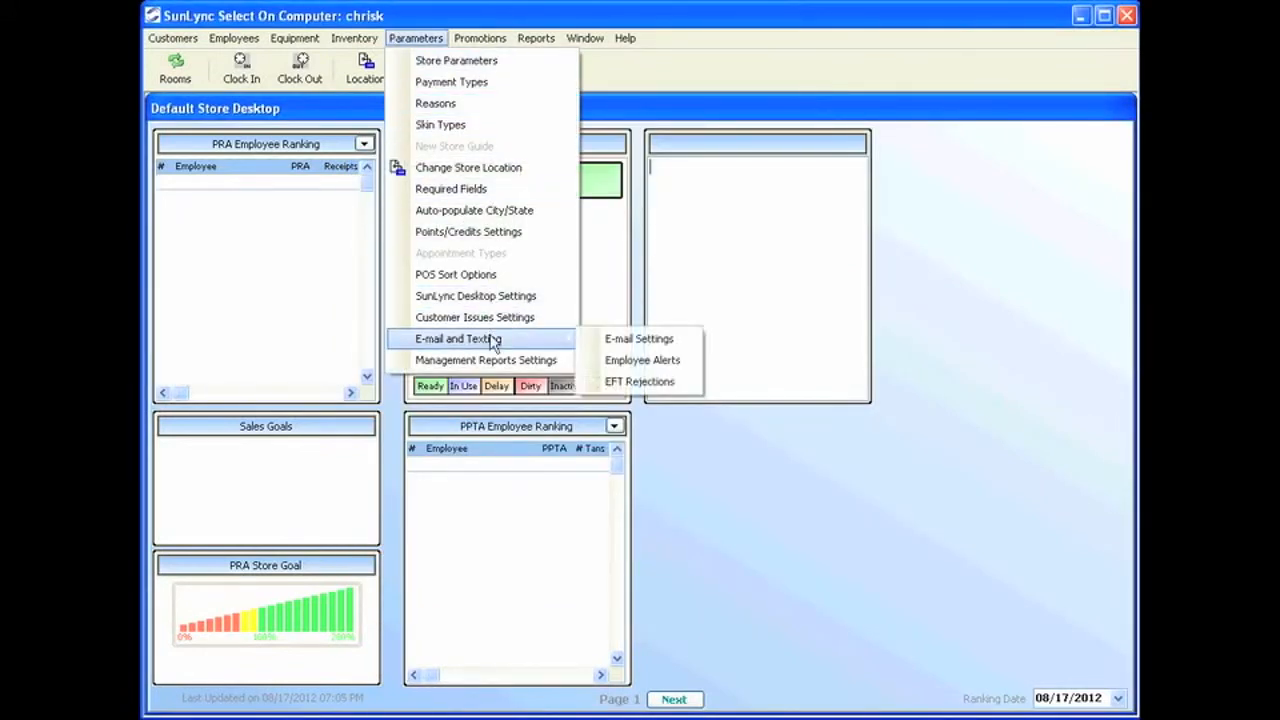
pyautogui.click(652, 343)
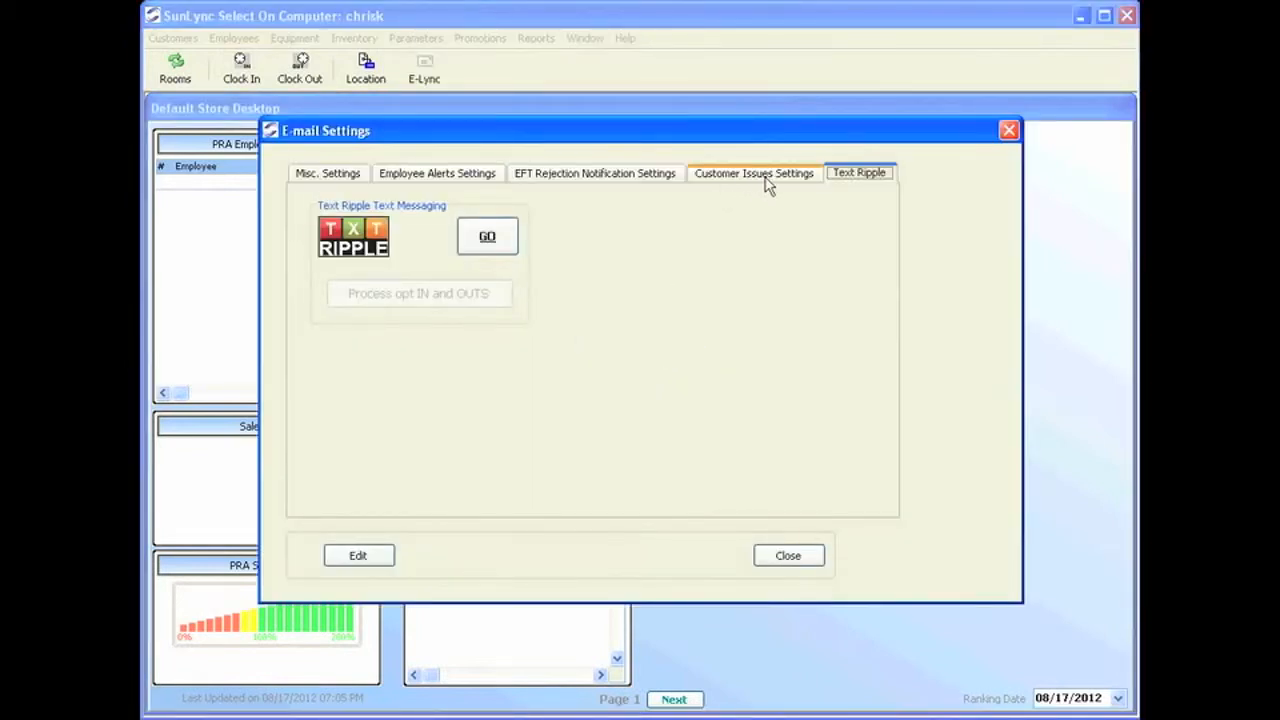
pyautogui.click(712, 174)
pyautogui.click(674, 174)
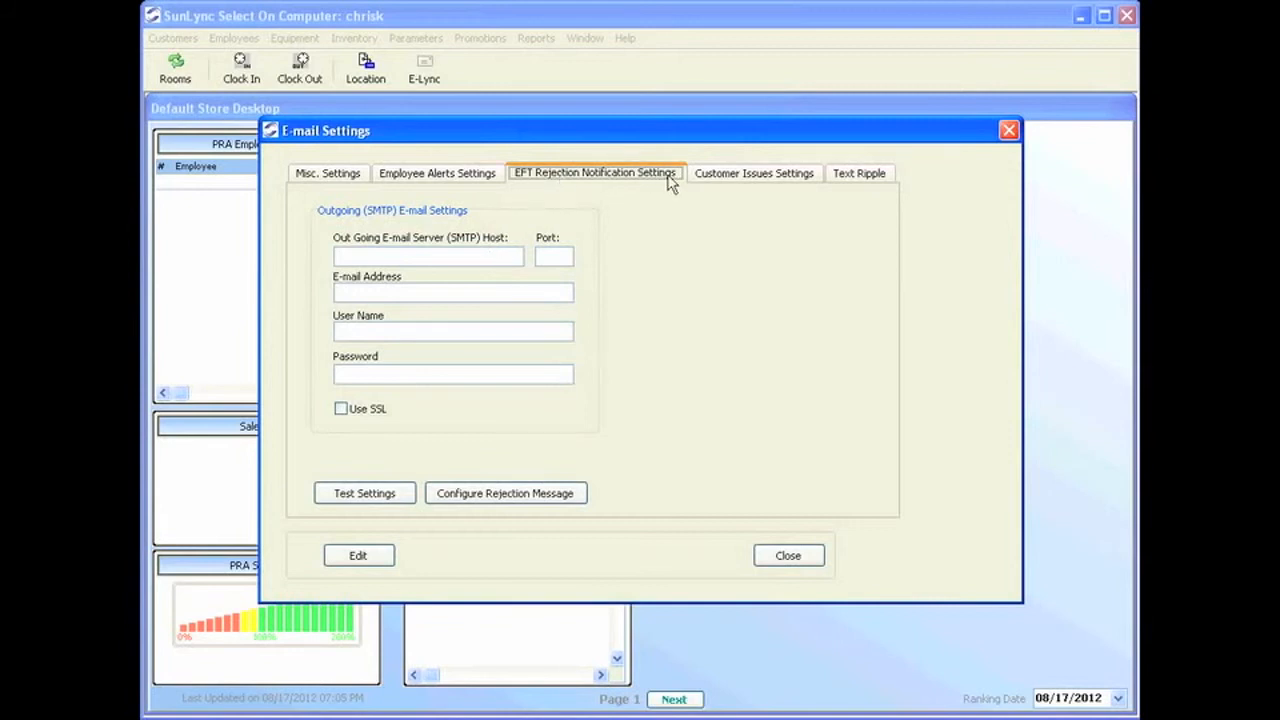
pyautogui.click(555, 495)
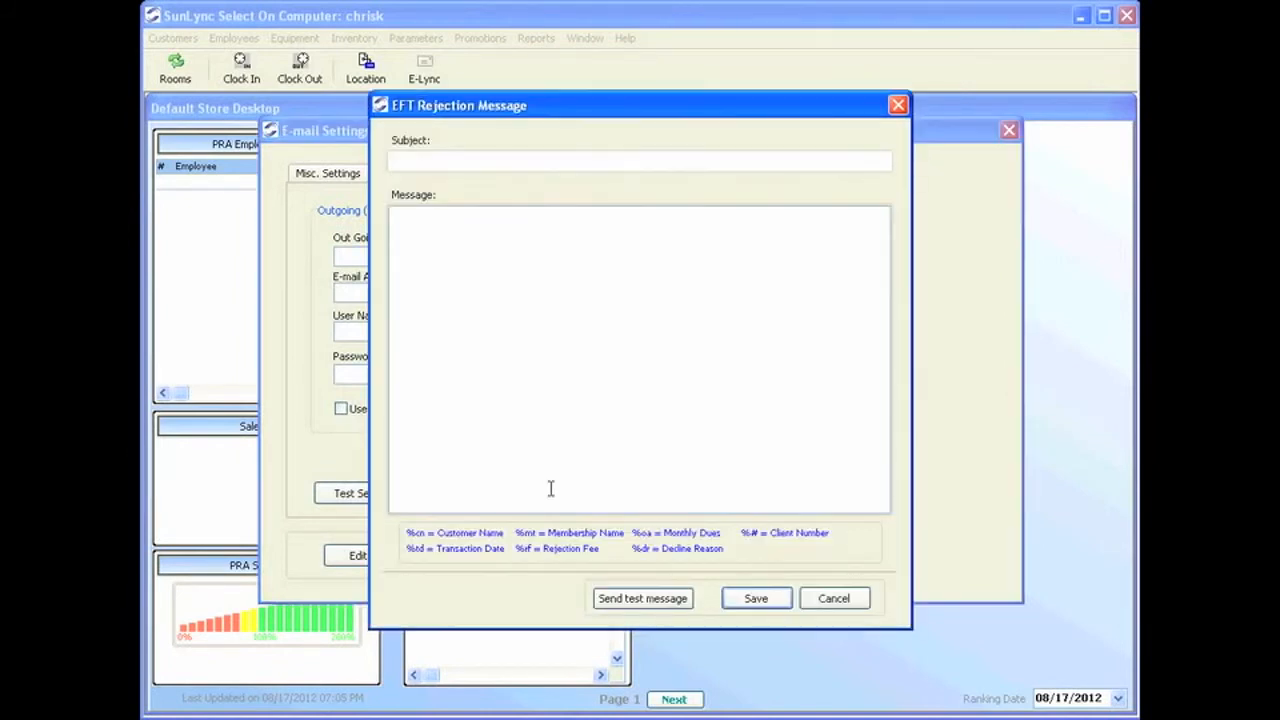
# Save the EFT rejection e-mail with subject 'Dear customer' and a body citing membership %mt and decline reason %dr.
pyautogui.click(455, 157)
pyautogui.write('Dear customer')
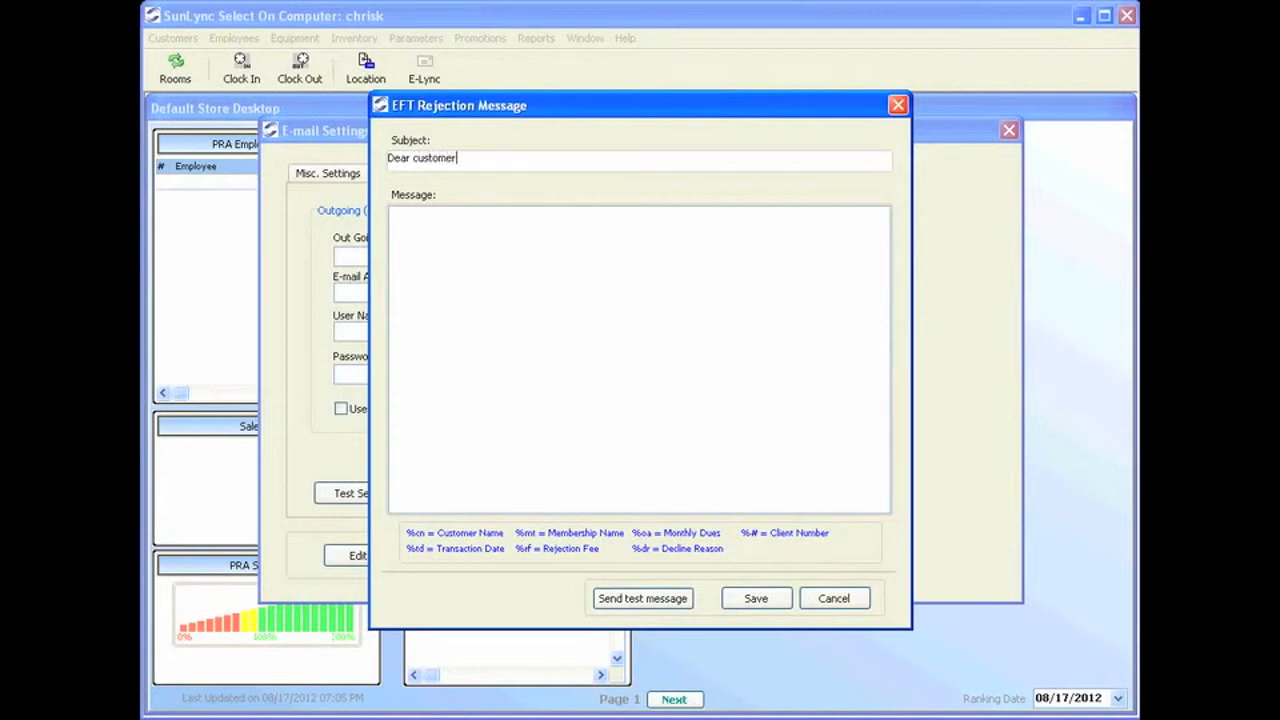
pyautogui.click(500, 271)
pyautogui.write('Your %M')
pyautogui.press('BackSpace')
pyautogui.write('mt was')
pyautogui.write('decline for the fol')
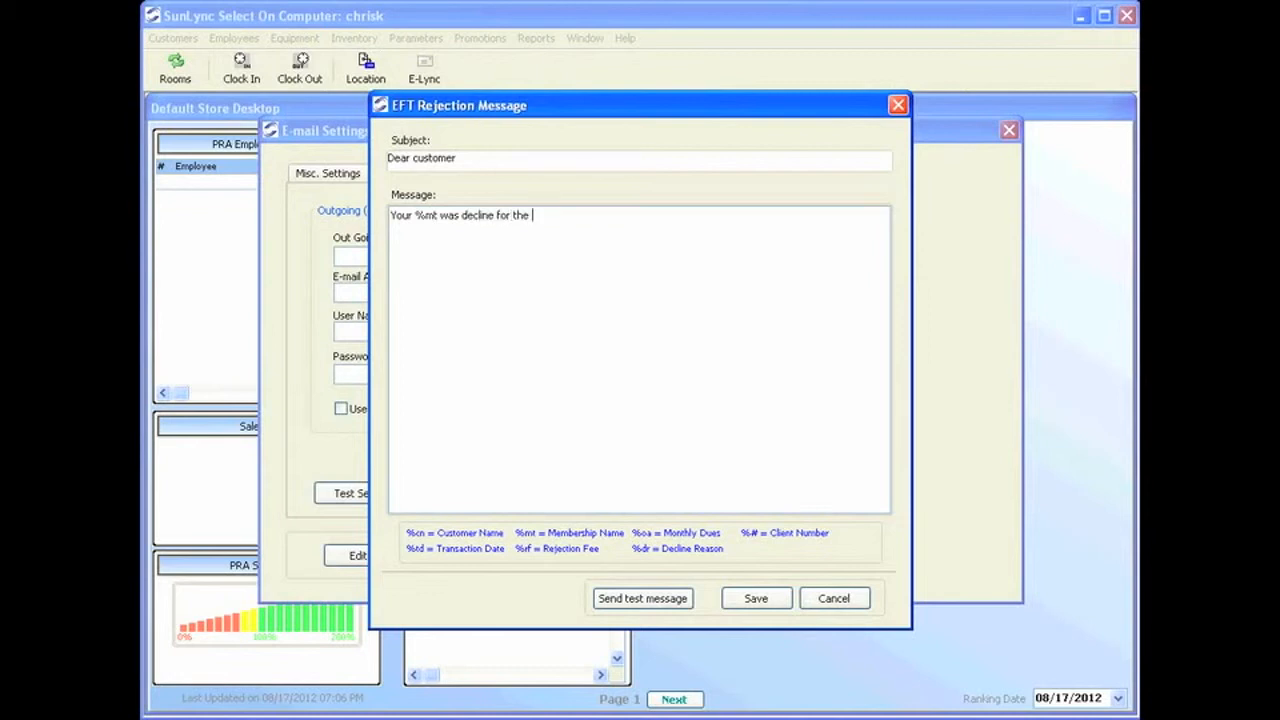
pyautogui.write('lowing reason %dr.')
pyautogui.click(765, 603)
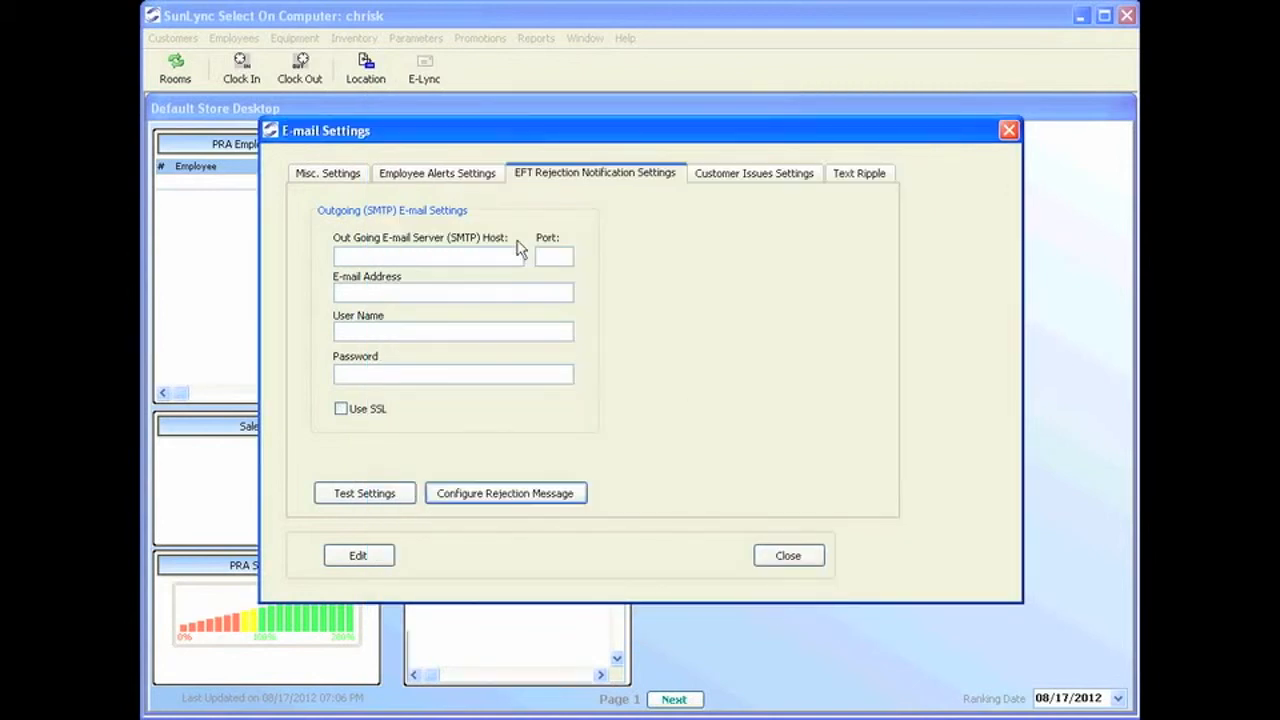
# Review the Employee Alerts Settings, Misc. Settings and Text Ripple tabs, then close E-mail Settings.
pyautogui.click(430, 177)
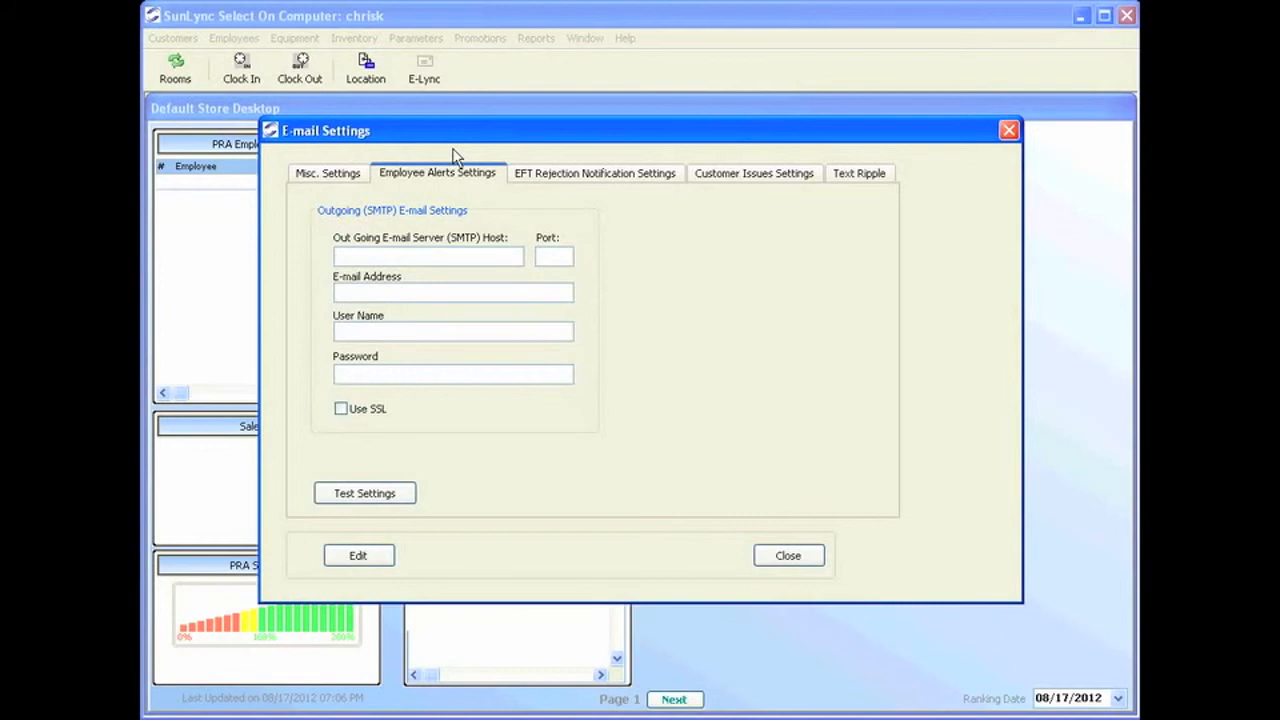
pyautogui.click(341, 176)
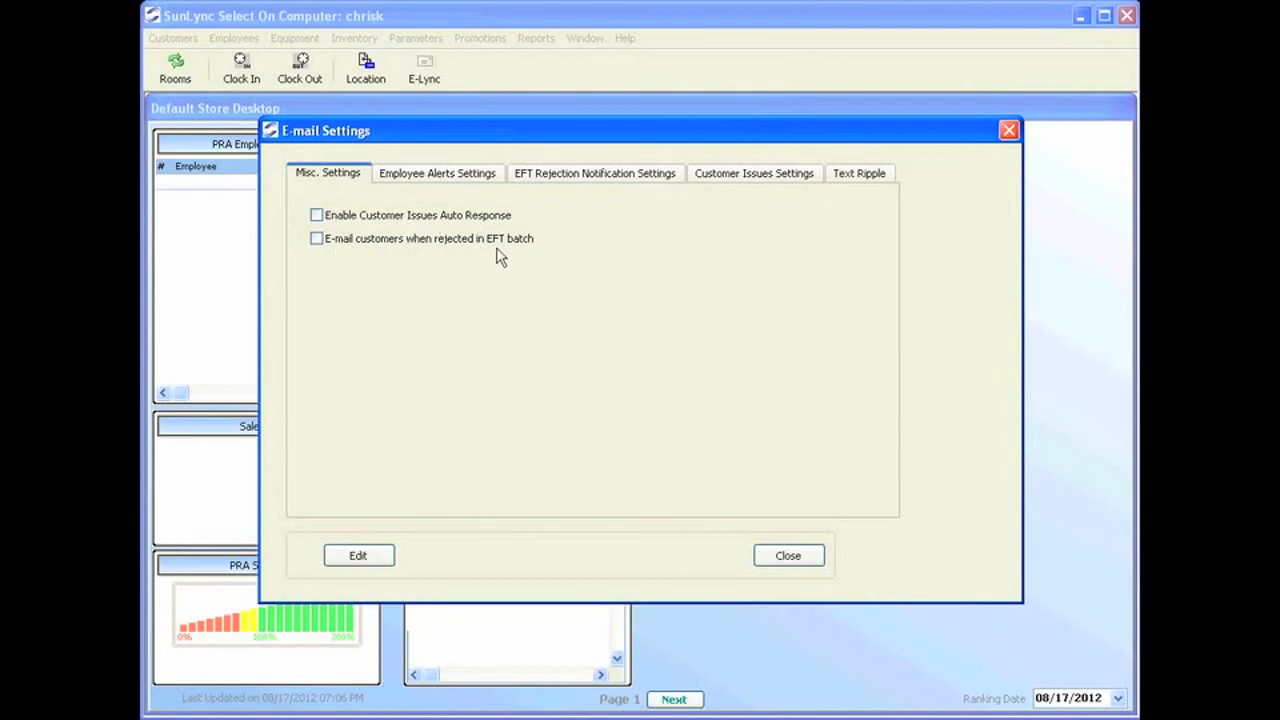
pyautogui.click(852, 175)
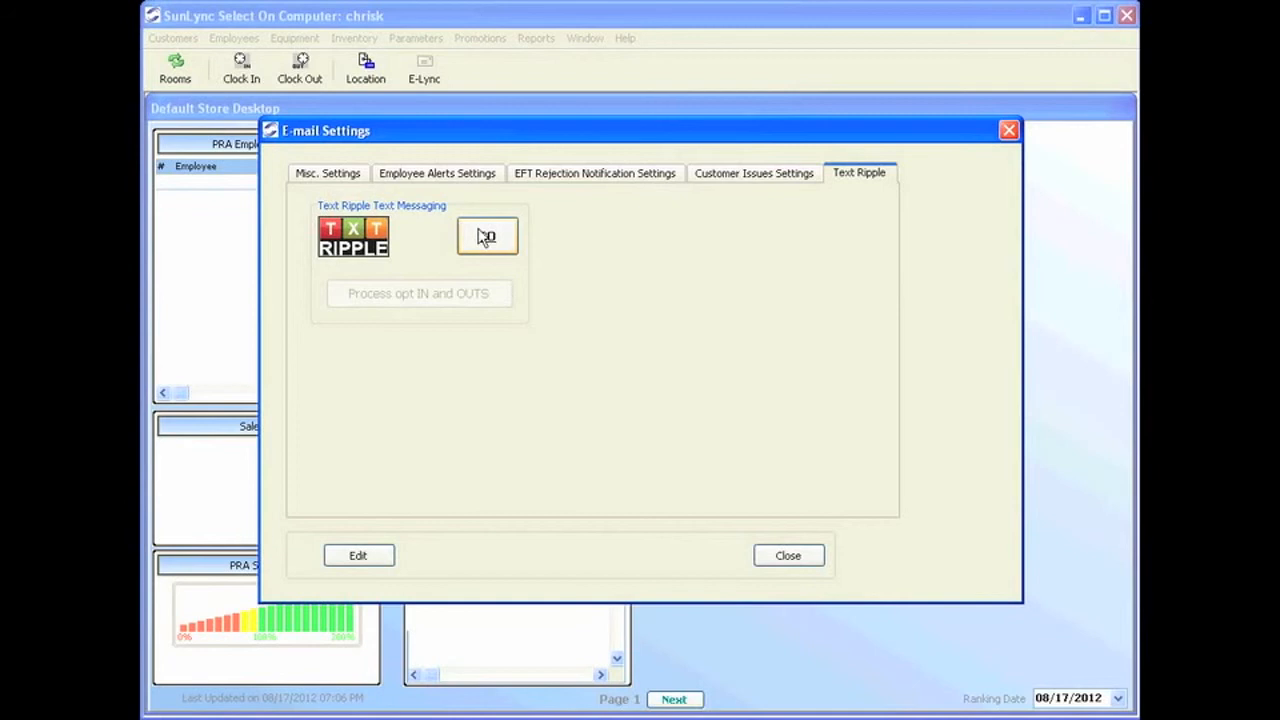
pyautogui.click(796, 562)
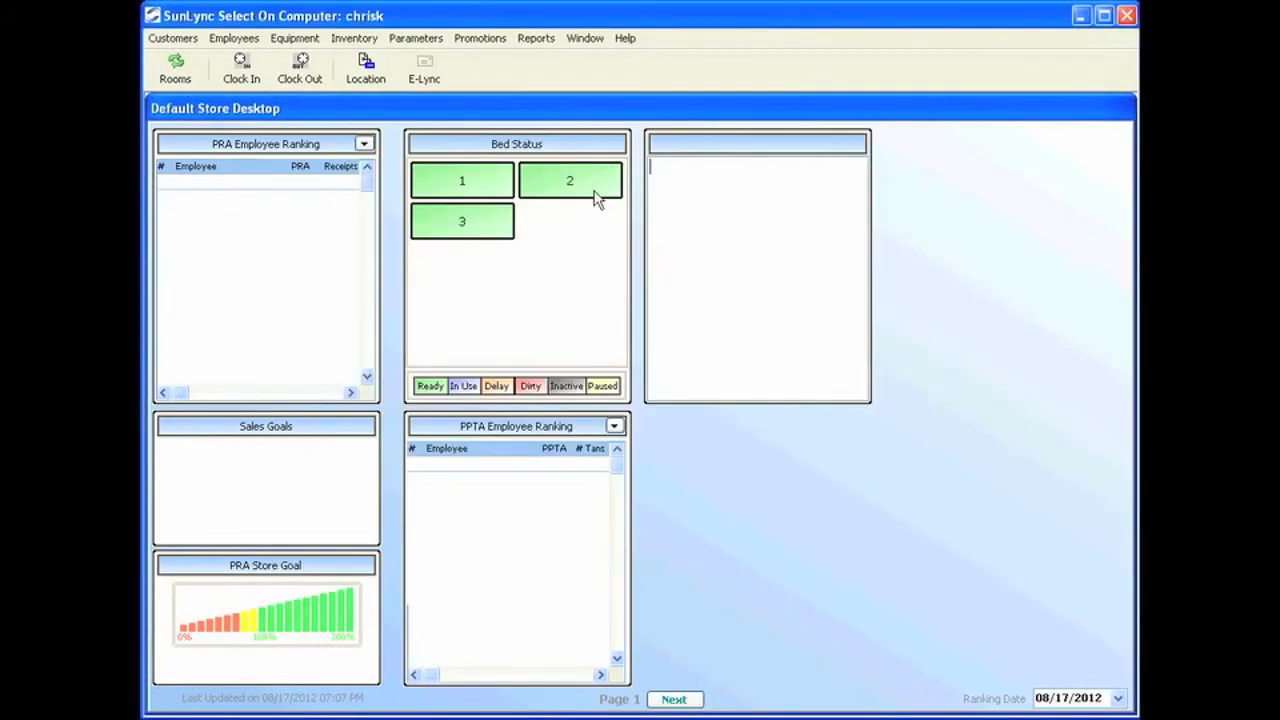
# Start a new alert in Parameters > E-mail and Texting > Employee Alerts and select the employee.
pyautogui.click(416, 40)
pyautogui.moveTo(530, 346)
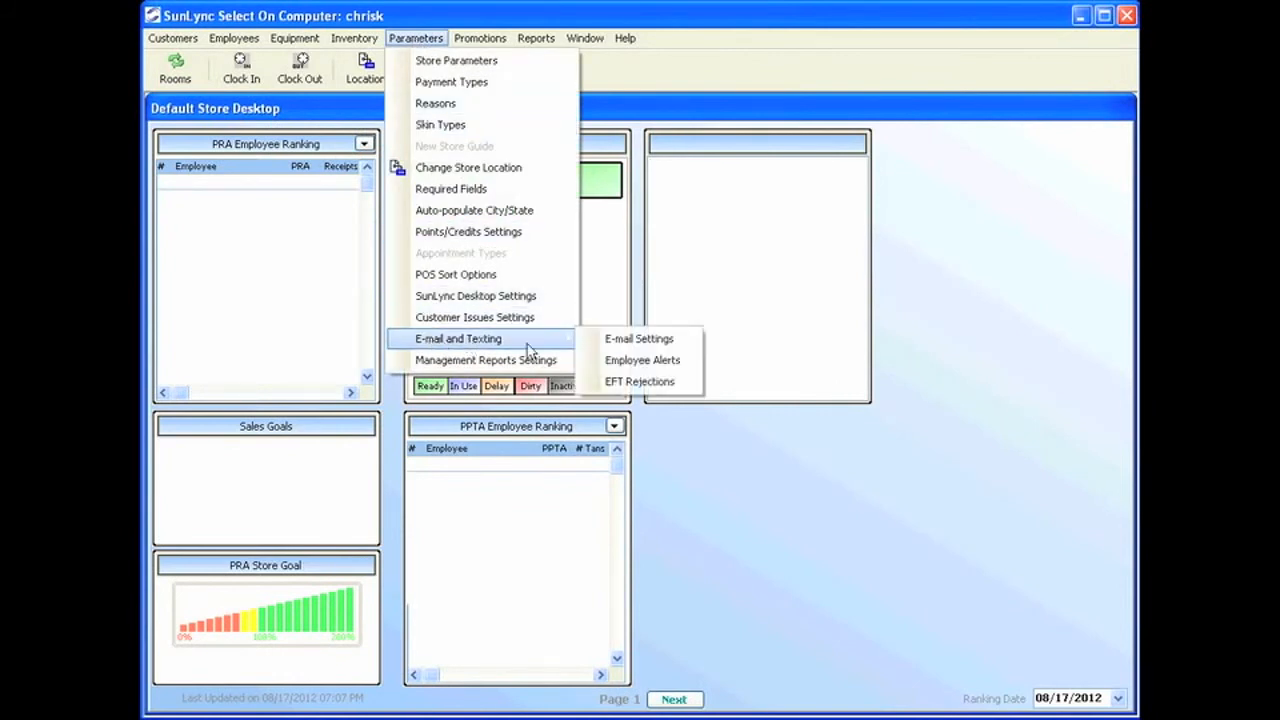
pyautogui.click(643, 362)
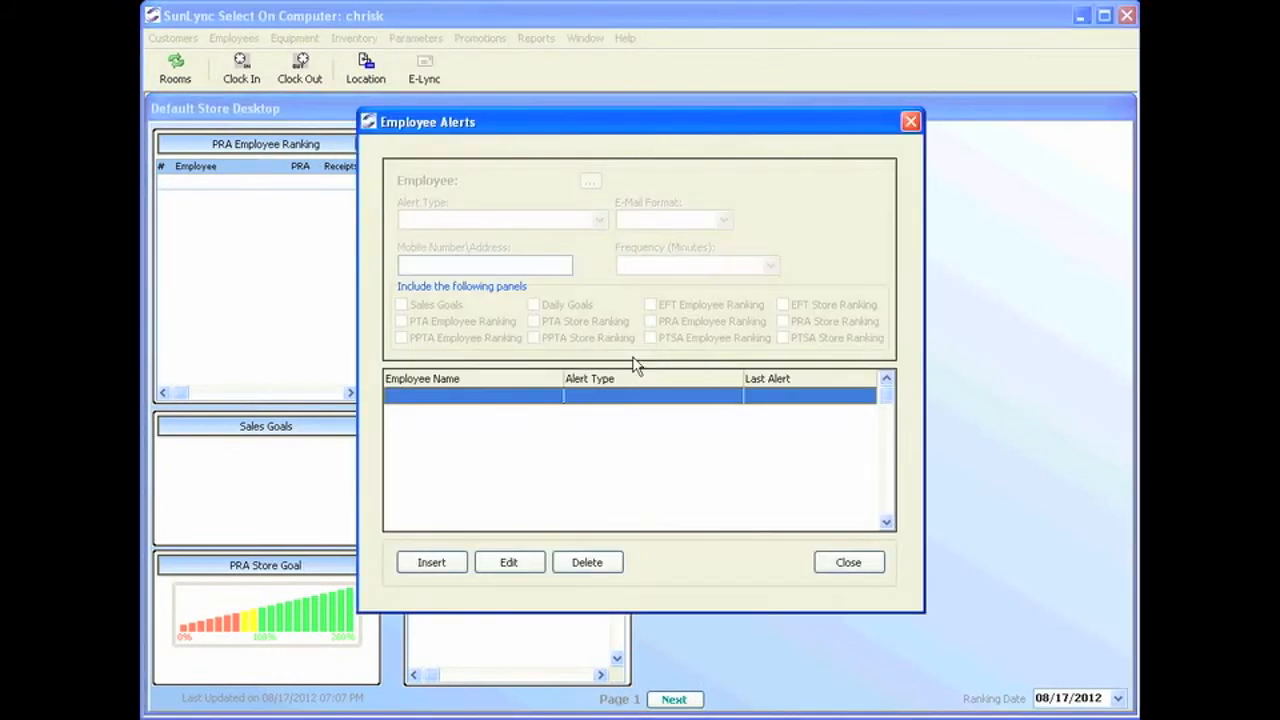
pyautogui.click(460, 568)
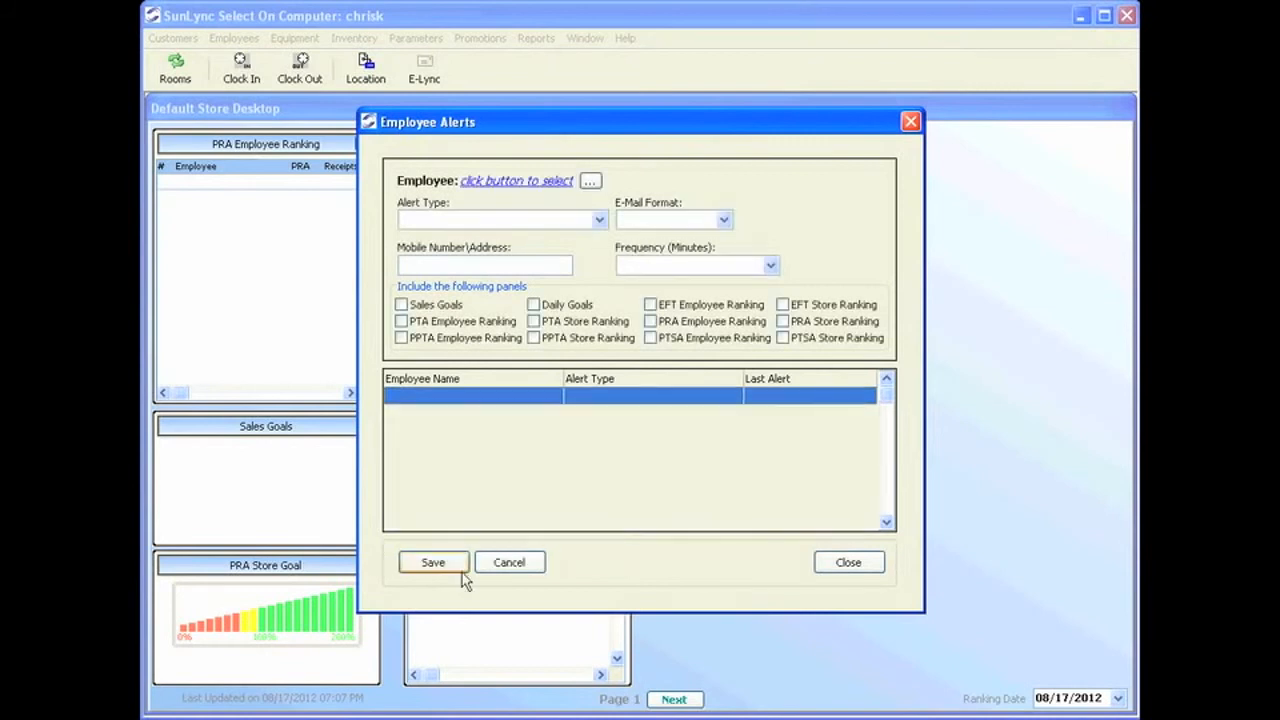
pyautogui.click(590, 181)
pyautogui.click(588, 281)
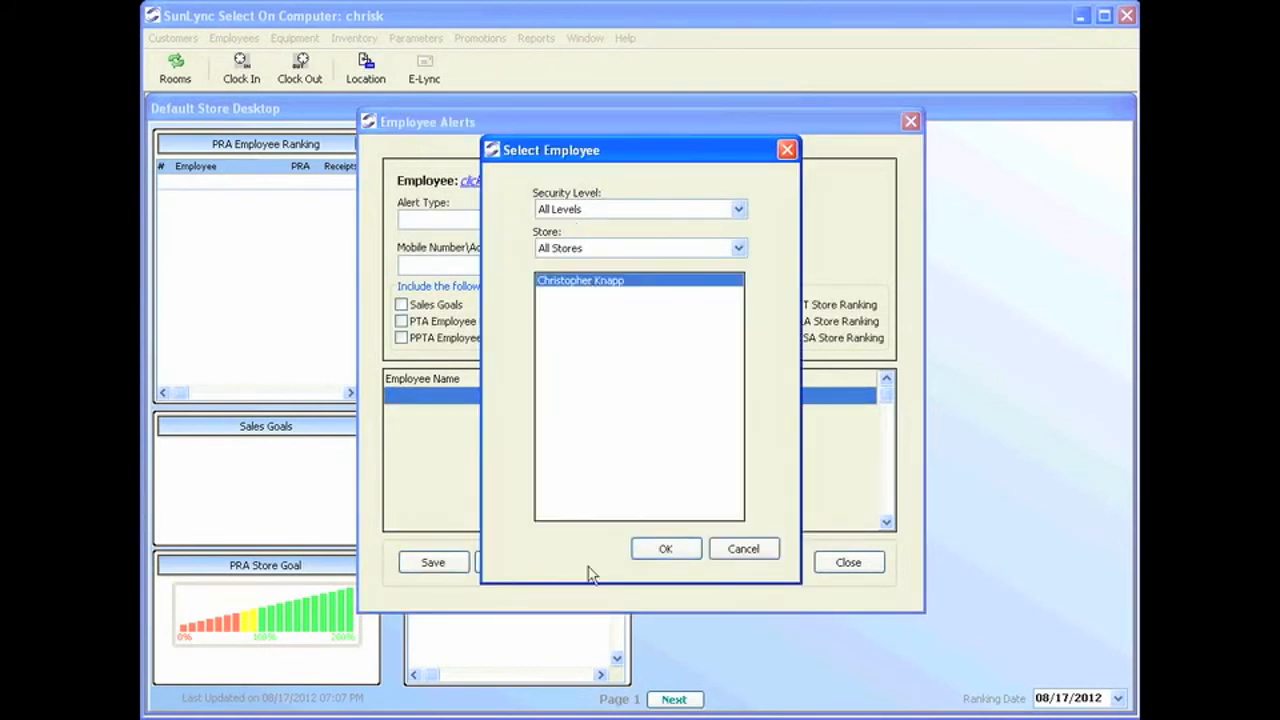
pyautogui.click(674, 555)
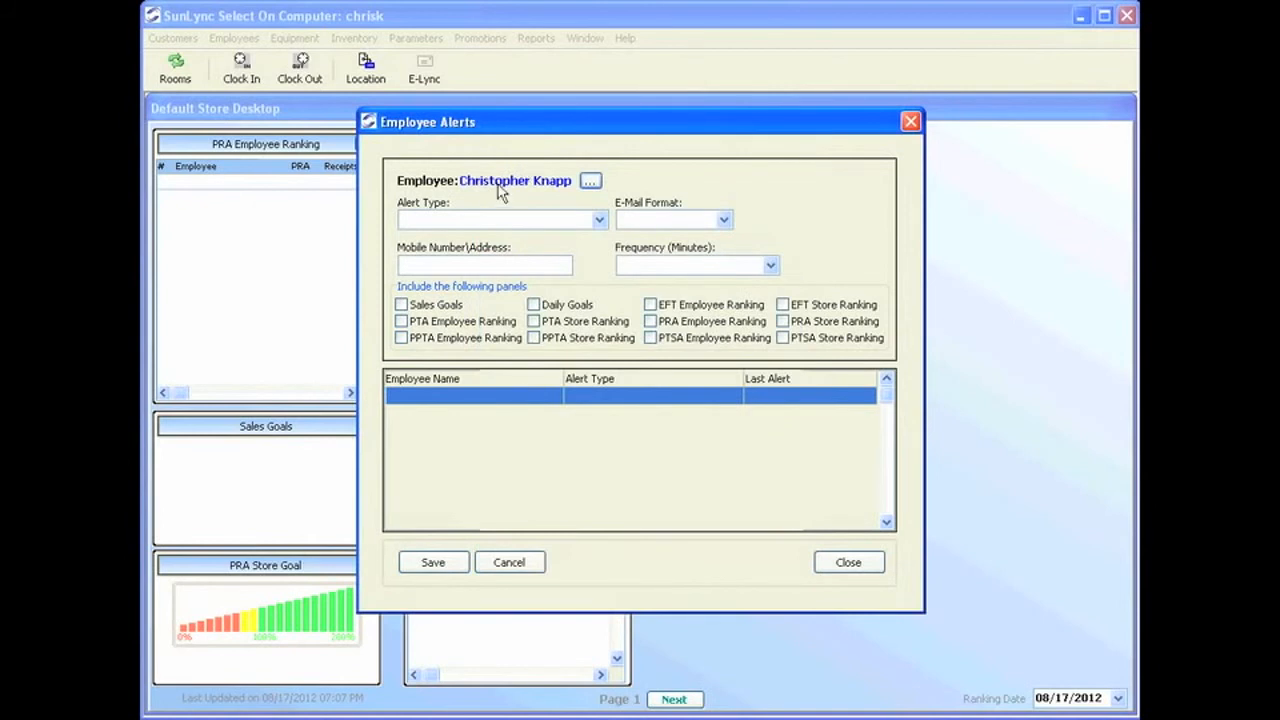
# Make it a first employee clock-in notification in HTML, sent to the employee's text-message address.
pyautogui.click(585, 224)
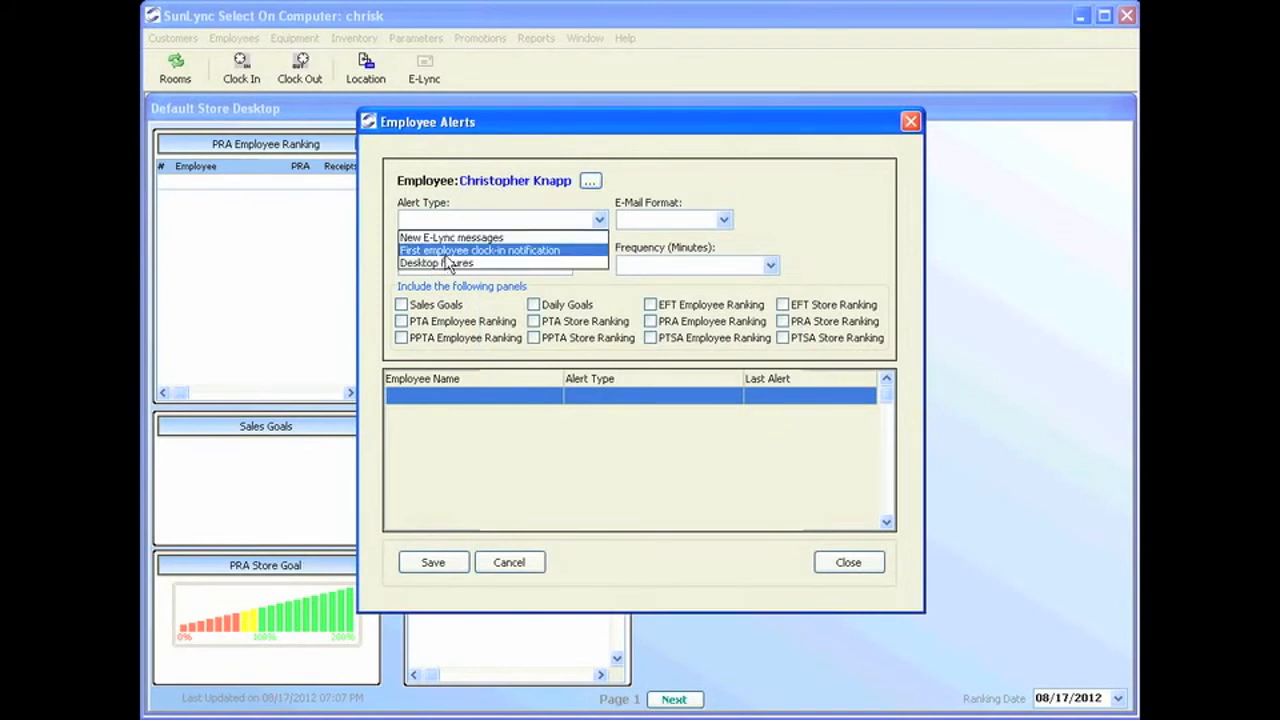
pyautogui.click(450, 251)
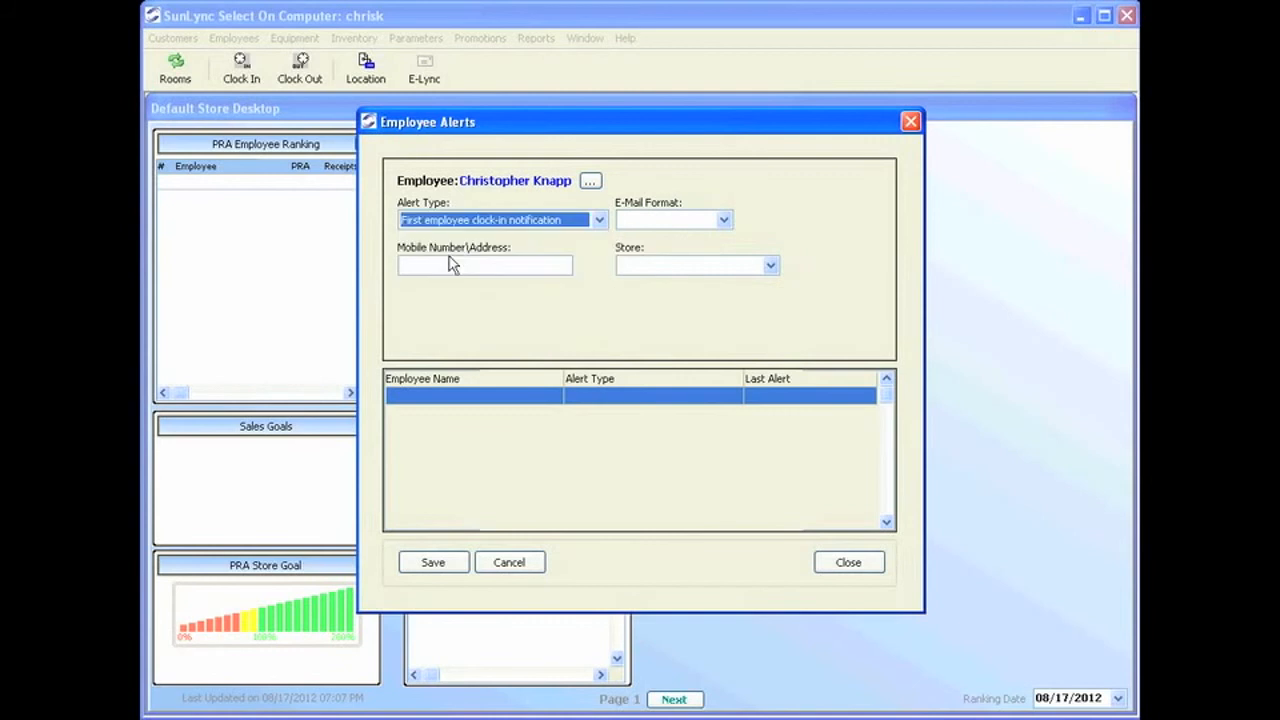
pyautogui.click(698, 224)
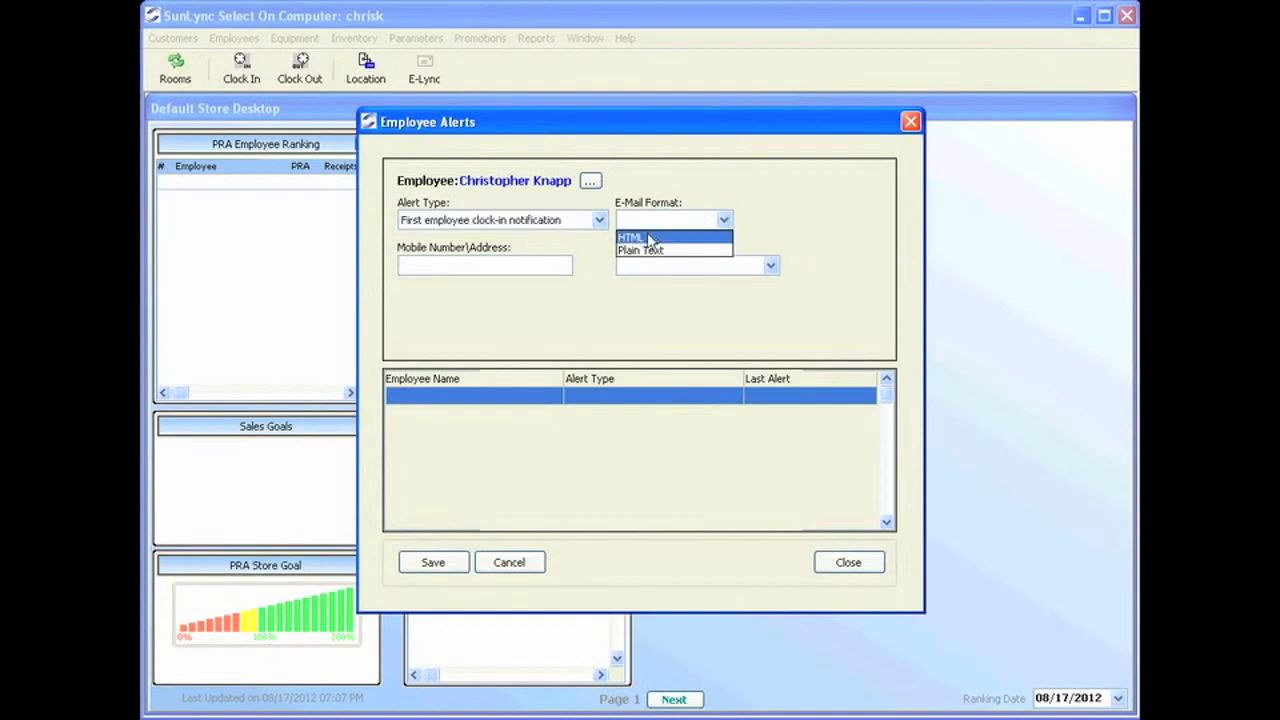
pyautogui.click(647, 232)
pyautogui.click(560, 265)
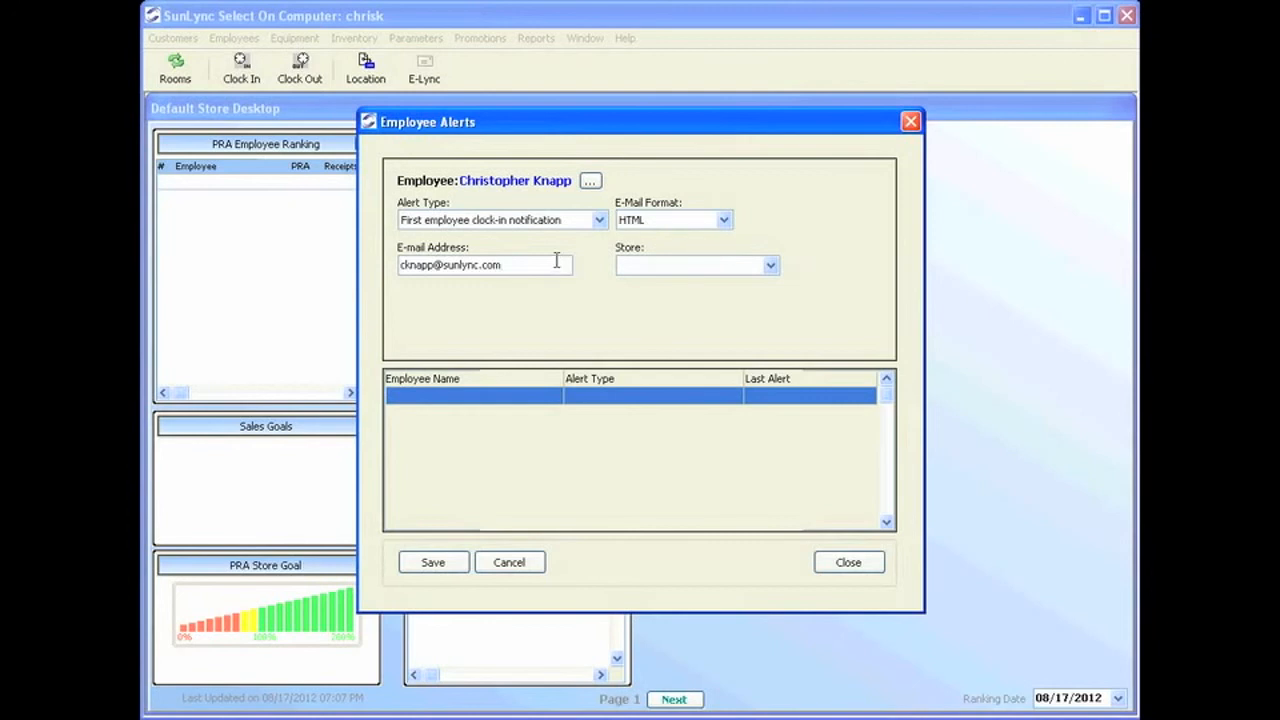
pyautogui.moveTo(560, 265); pyautogui.dragTo(375, 244)
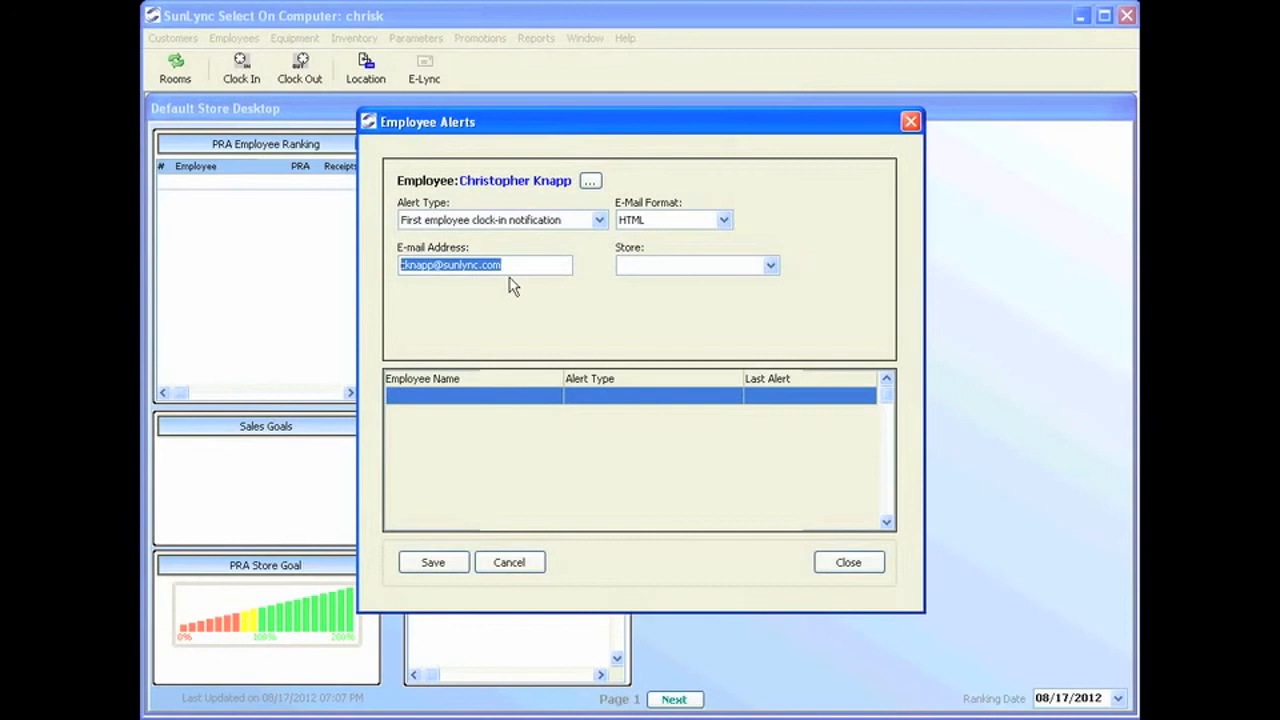
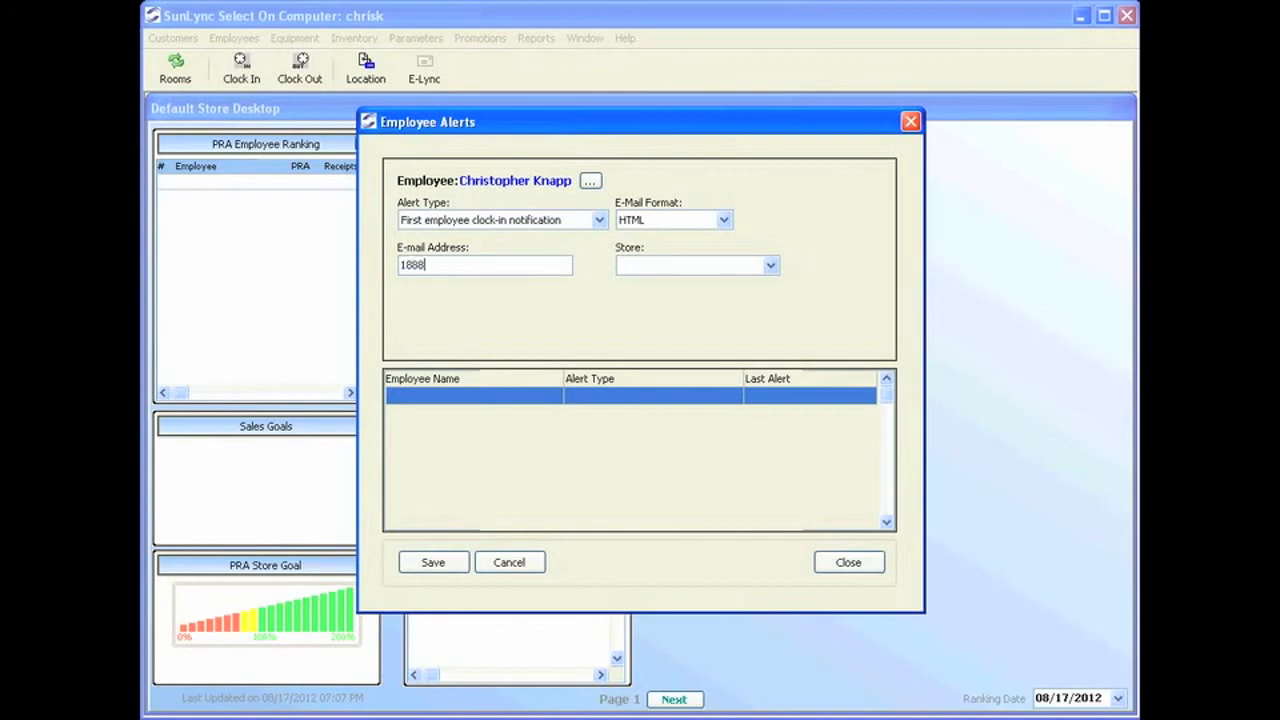
pyautogui.press('BackSpace')
pyautogui.press('BackSpace')
pyautogui.press('BackSpace')
pyautogui.press('BackSpace')
pyautogui.press('BackSpace')
# Apply the alert to Default Store and save it.
pyautogui.click(672, 264)
pyautogui.click(672, 296)
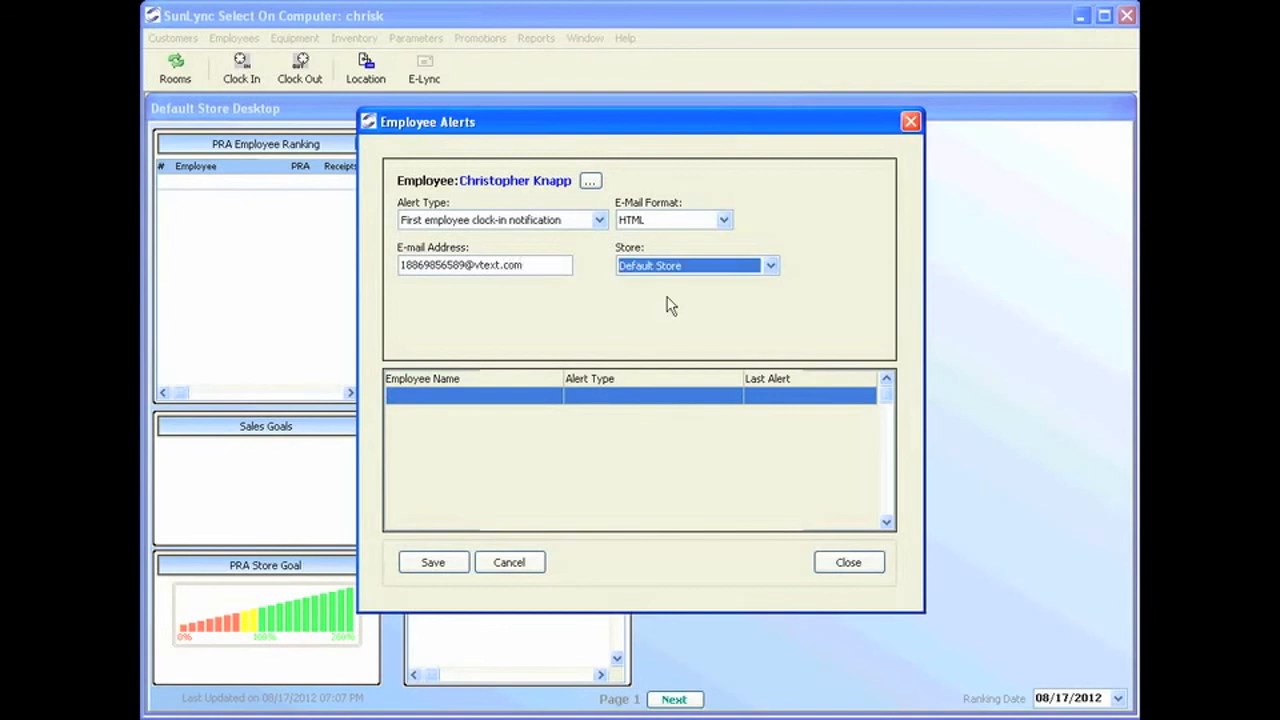
pyautogui.click(431, 561)
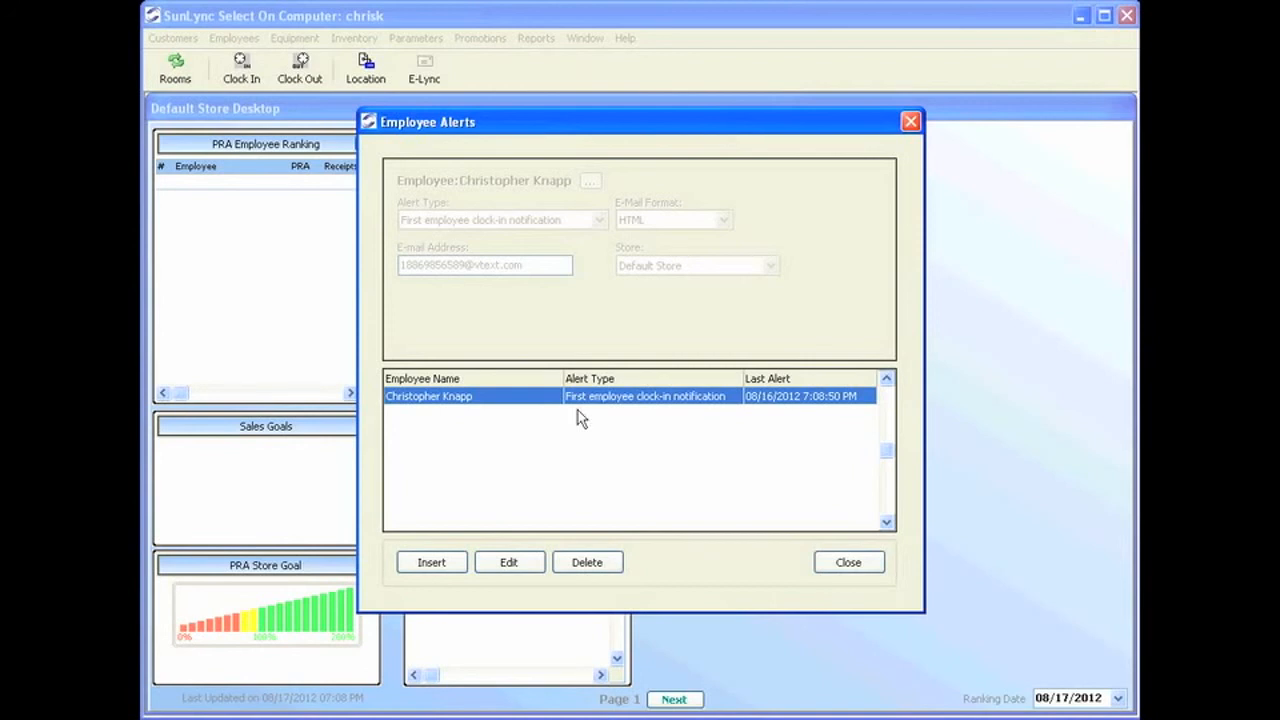
# Close the Employee Alerts window and open the Parameters menu.
pyautogui.click(837, 564)
pyautogui.click(834, 567)
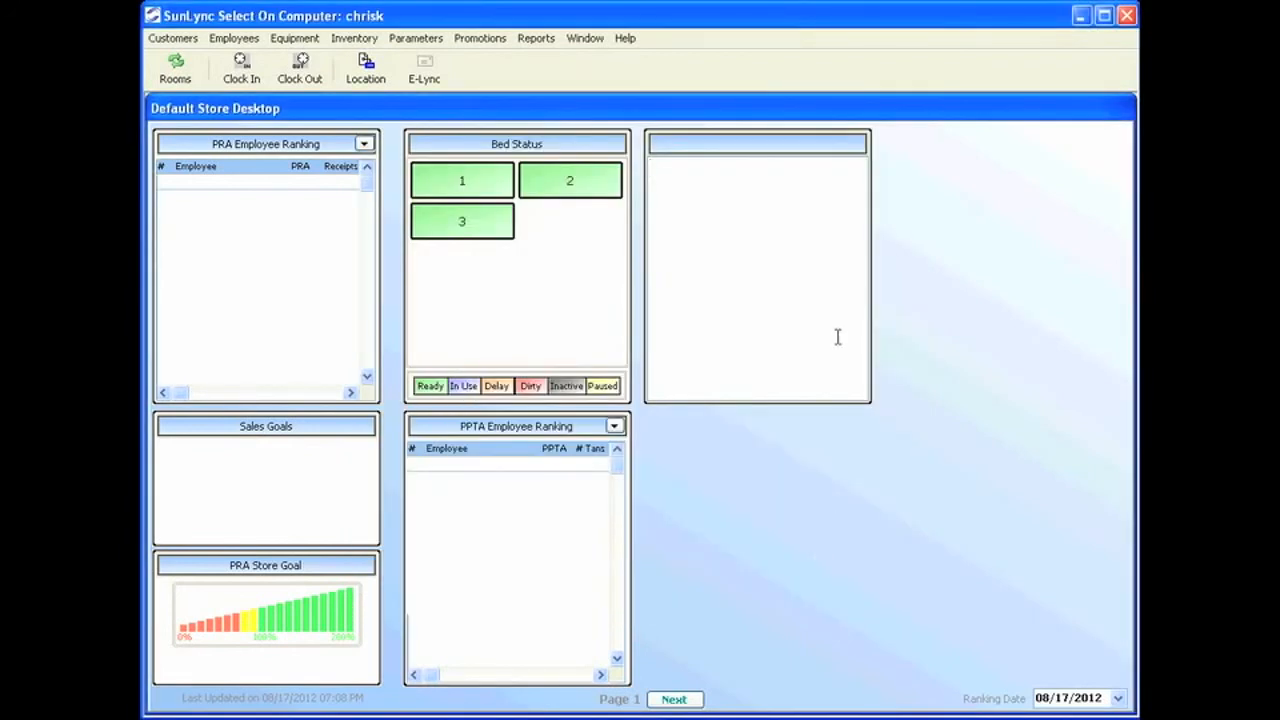
pyautogui.click(416, 39)
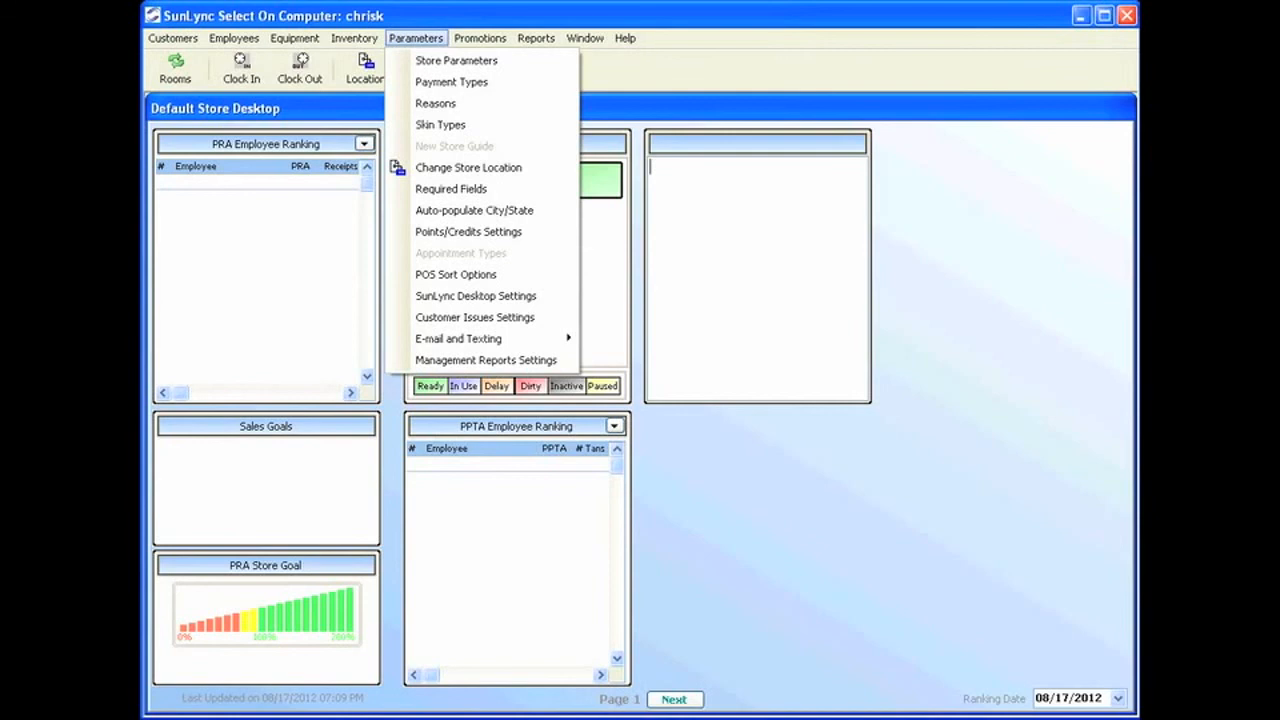